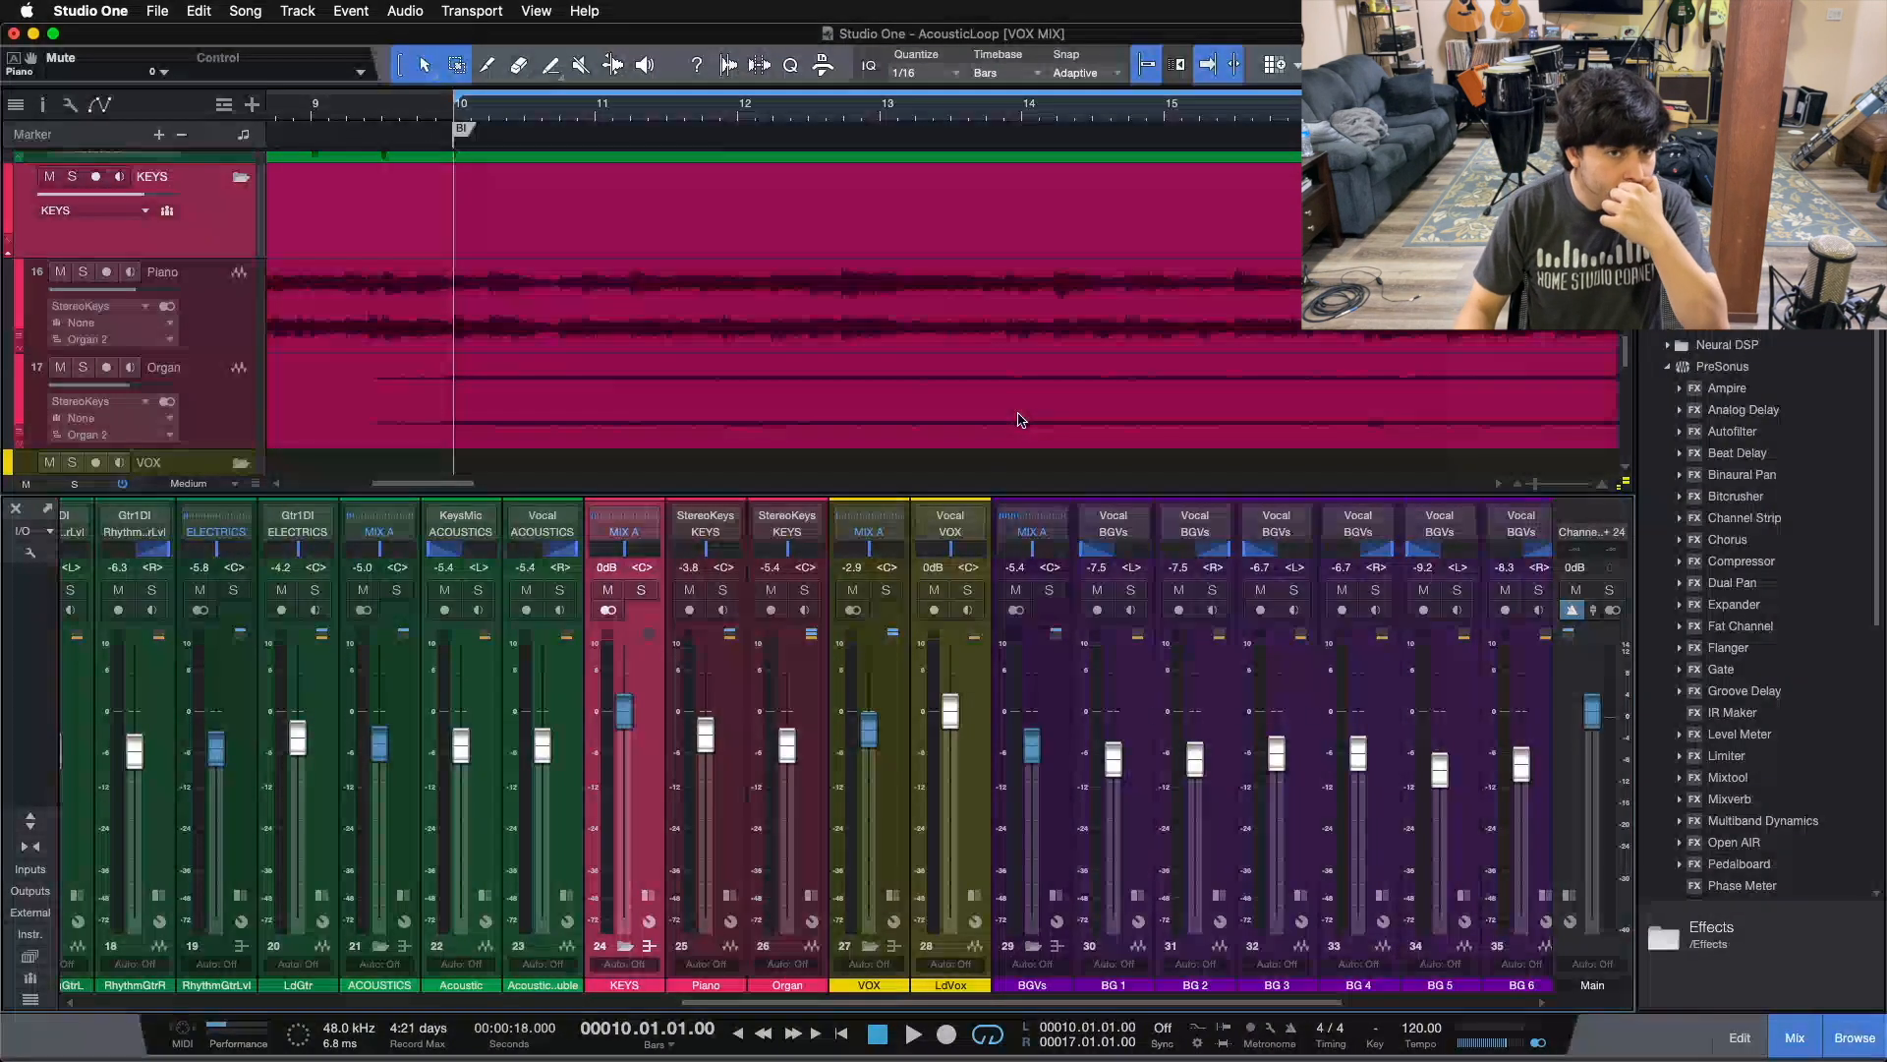
left_click(716, 845)
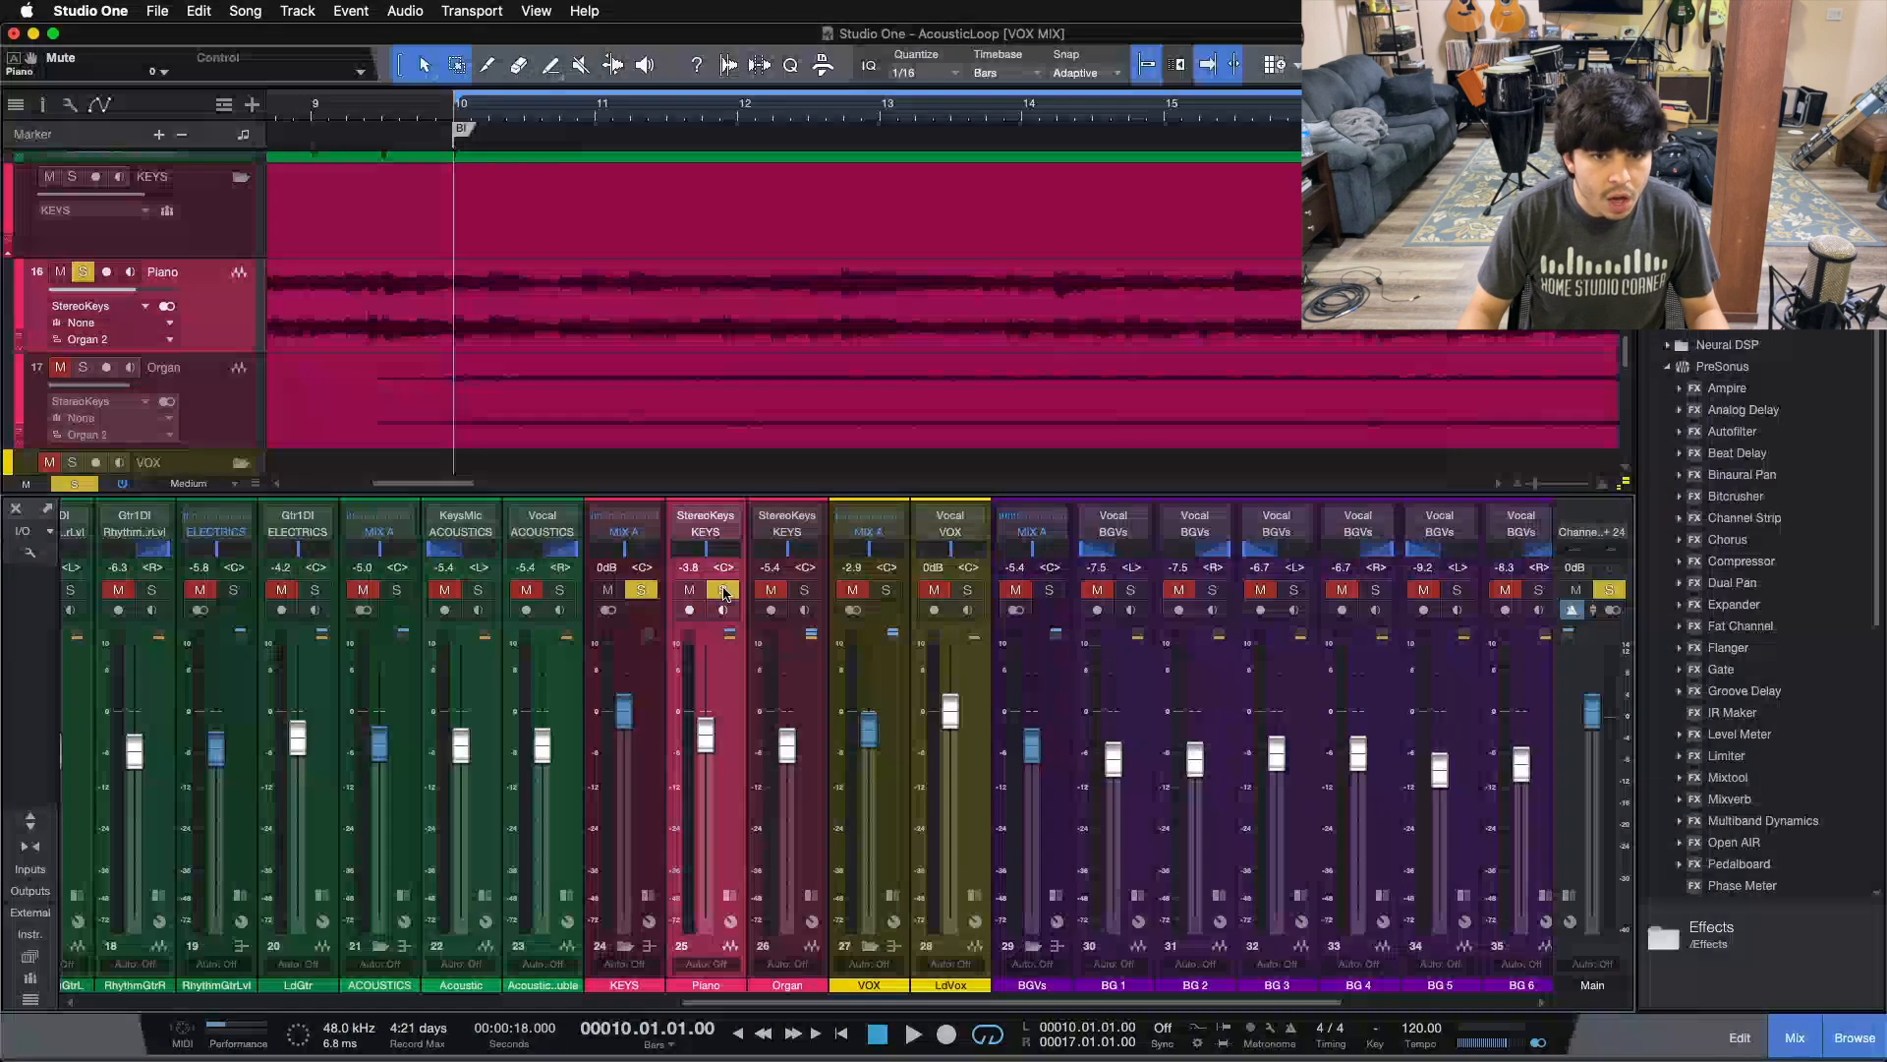
left_click(729, 896)
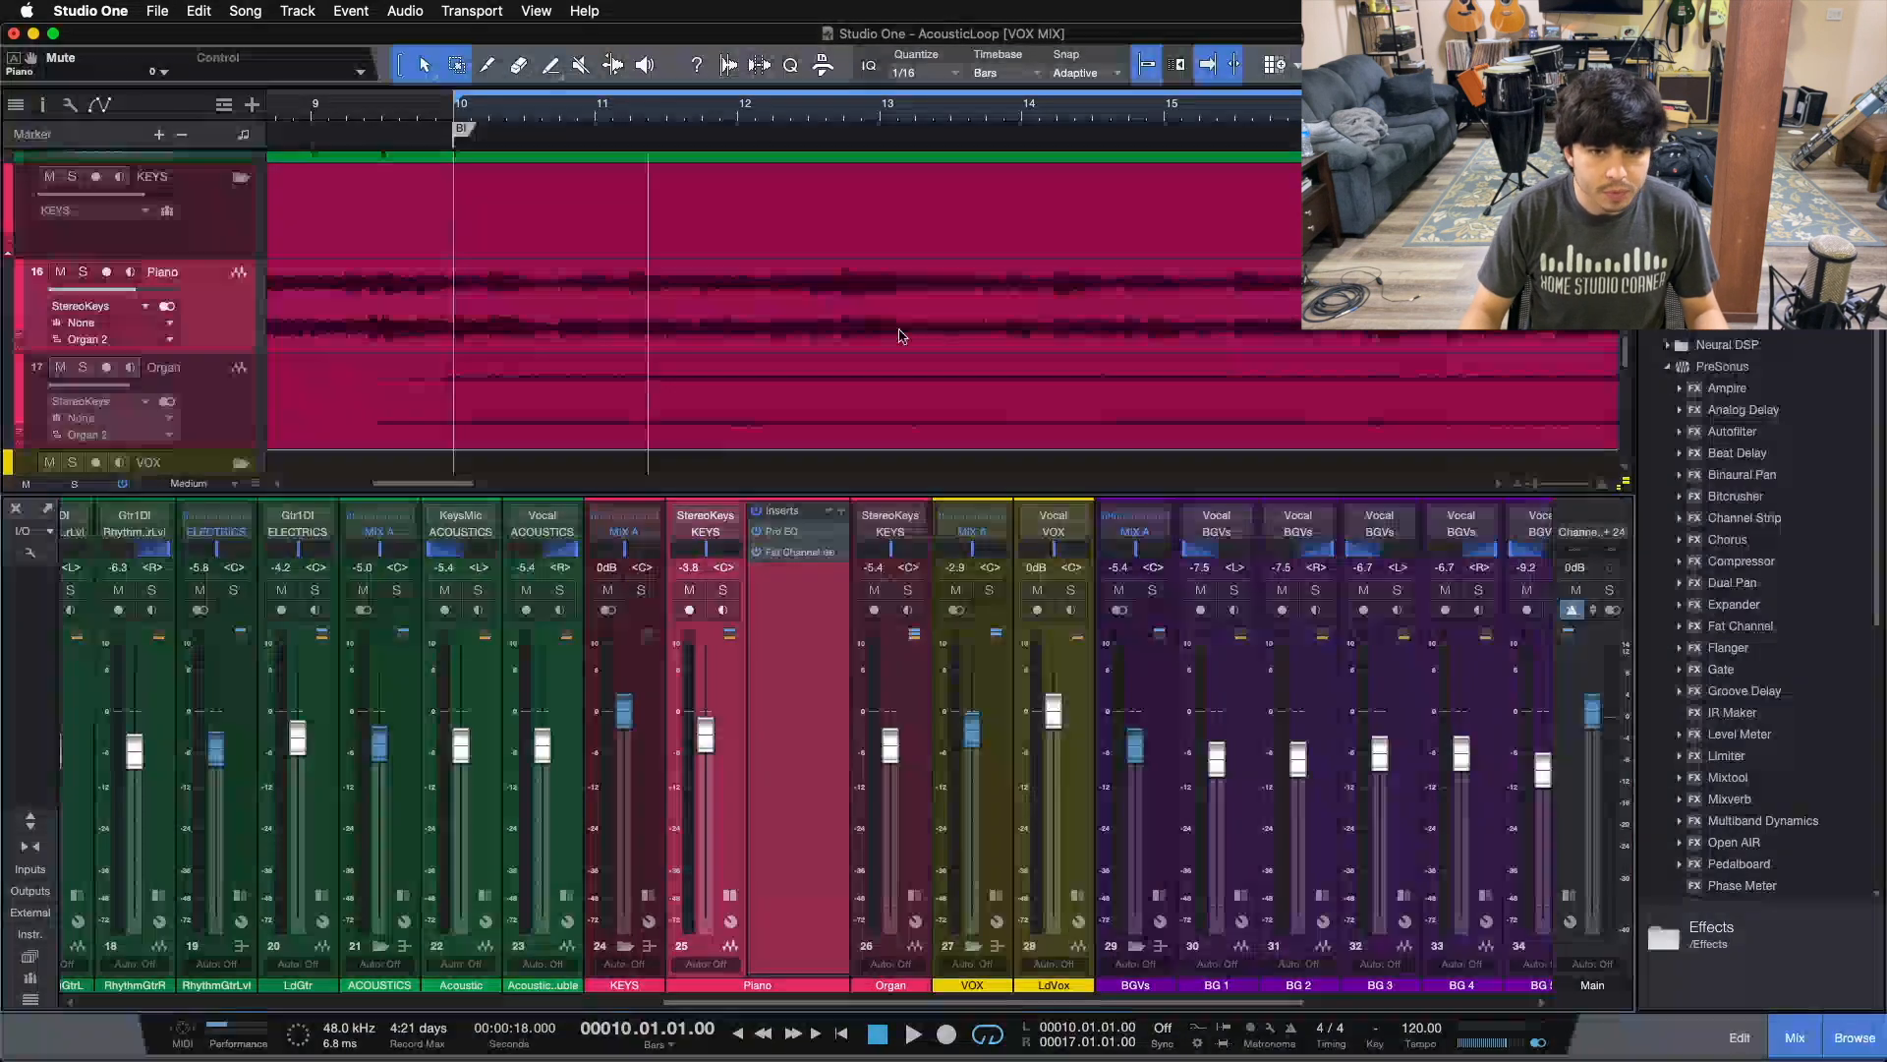
left_click(730, 896)
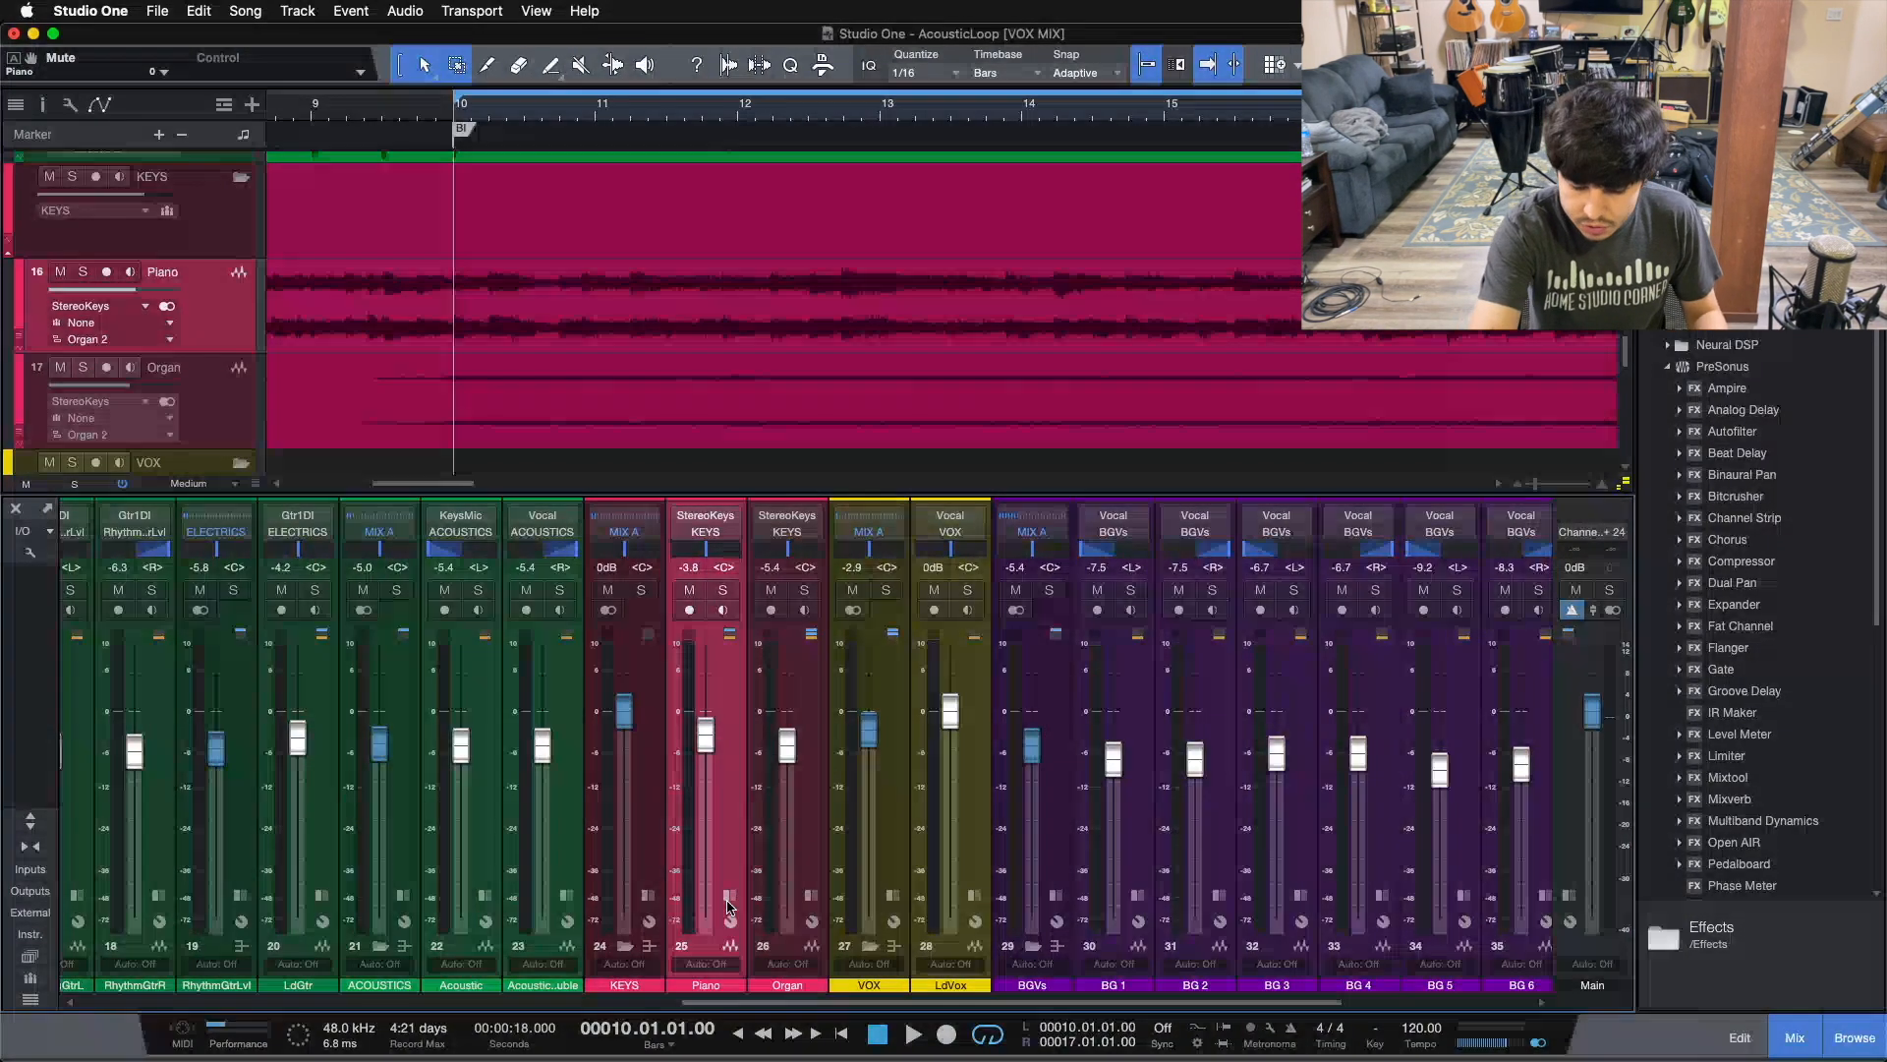
- Play the full mix from bar 10, solo the Piano channel to hear it alone, and stop playback
key("space")
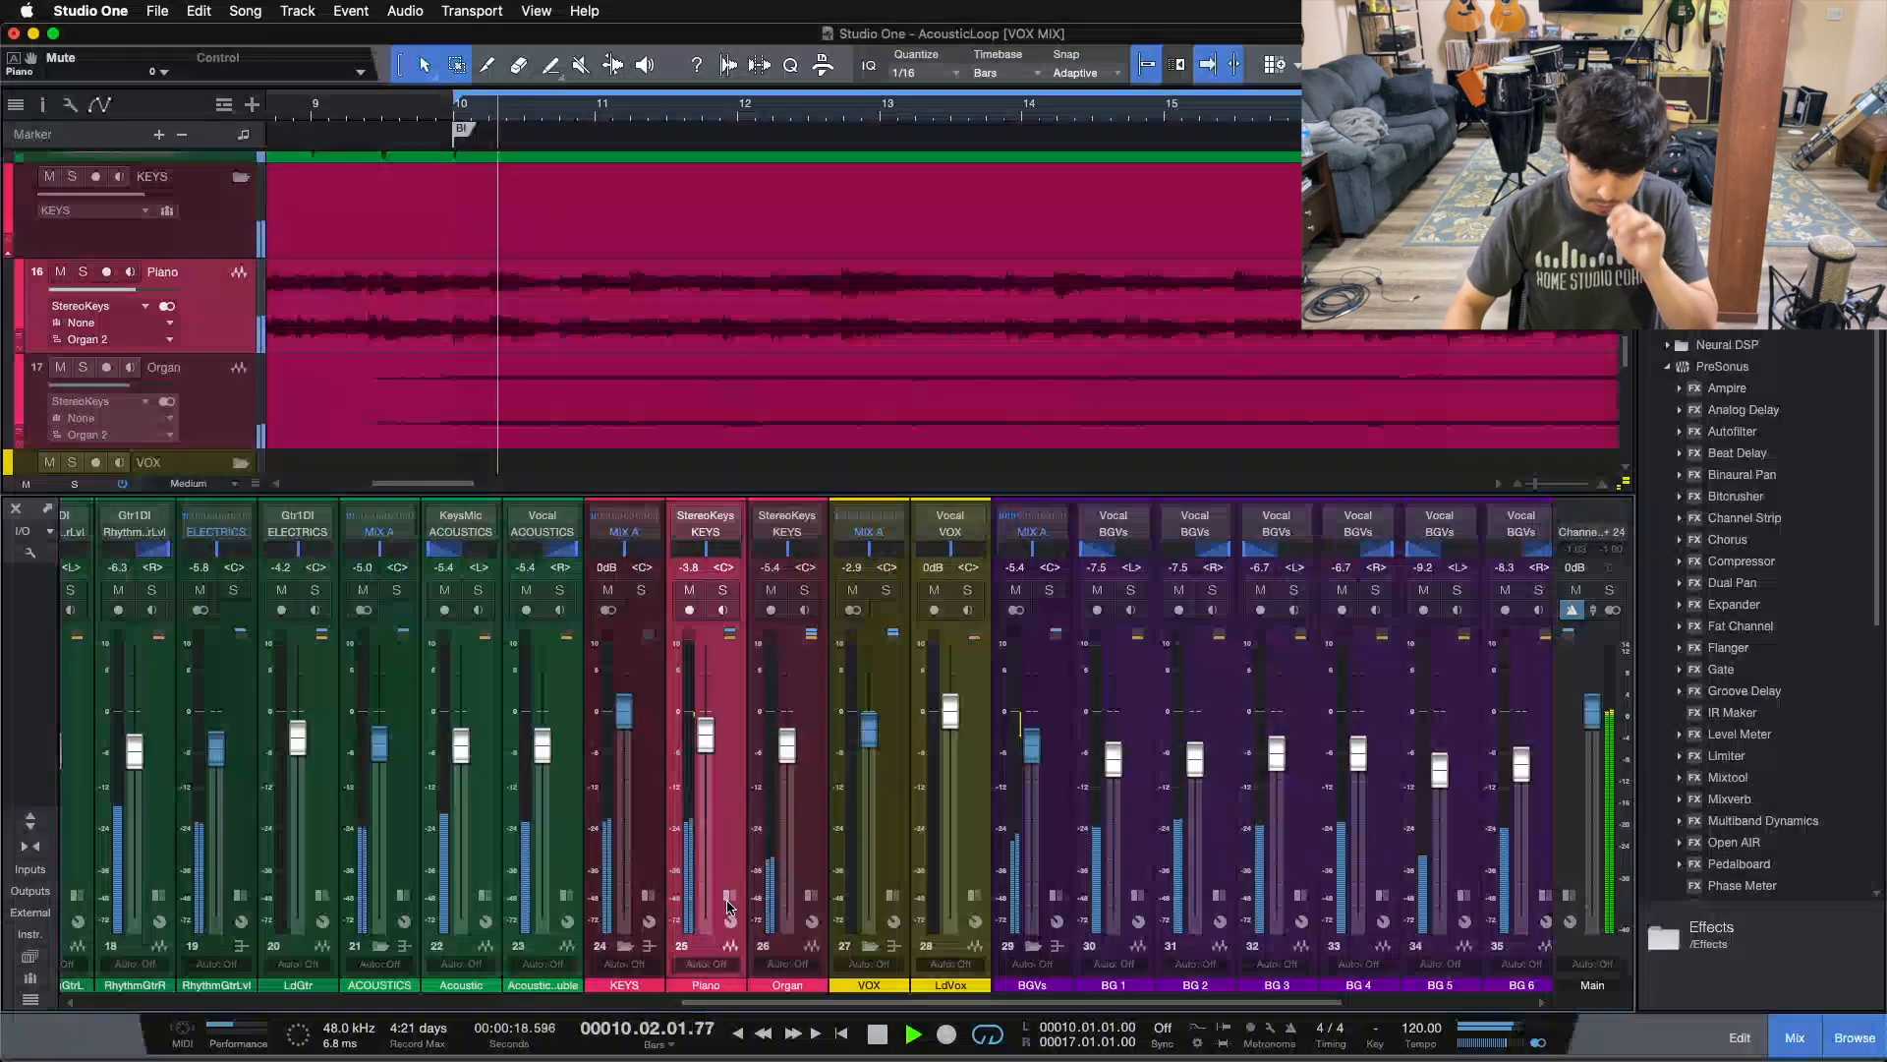
scroll(1261, 986, "right", 5)
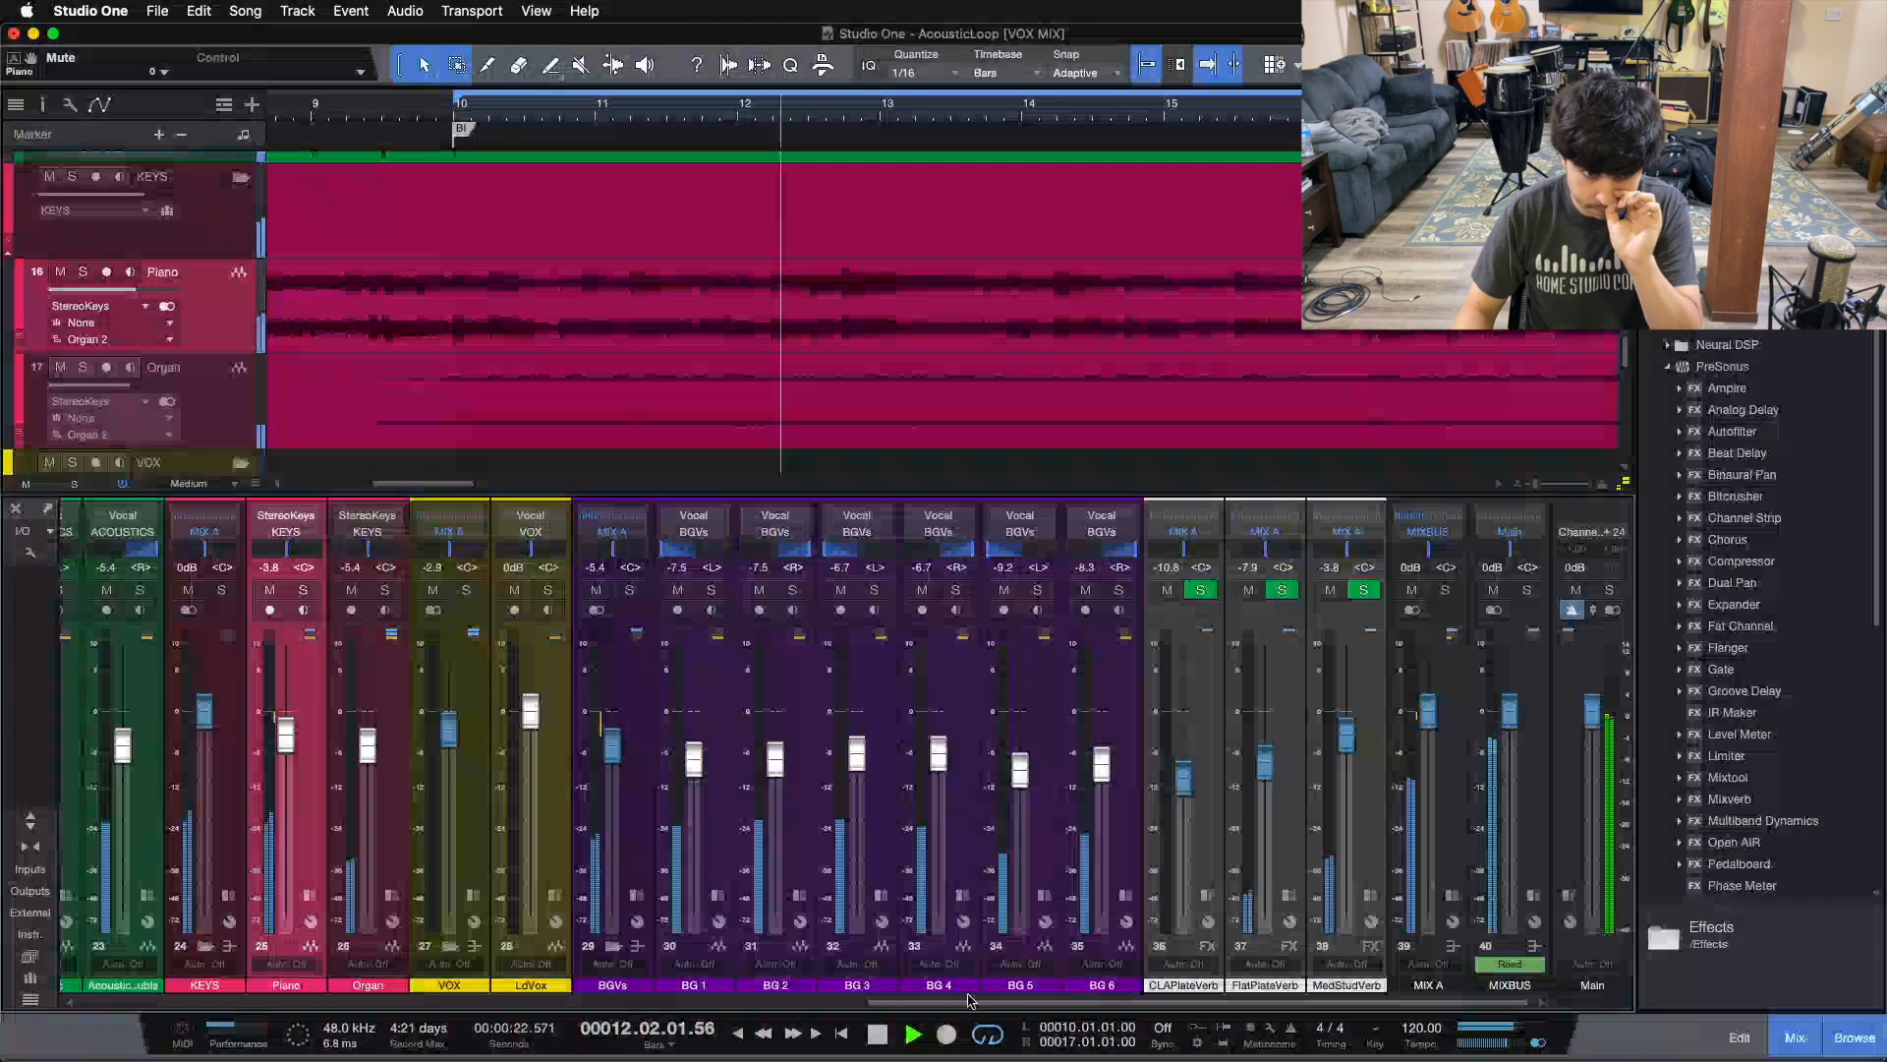
scroll(699, 990, "left", 6)
scroll(698, 990, "left", 2)
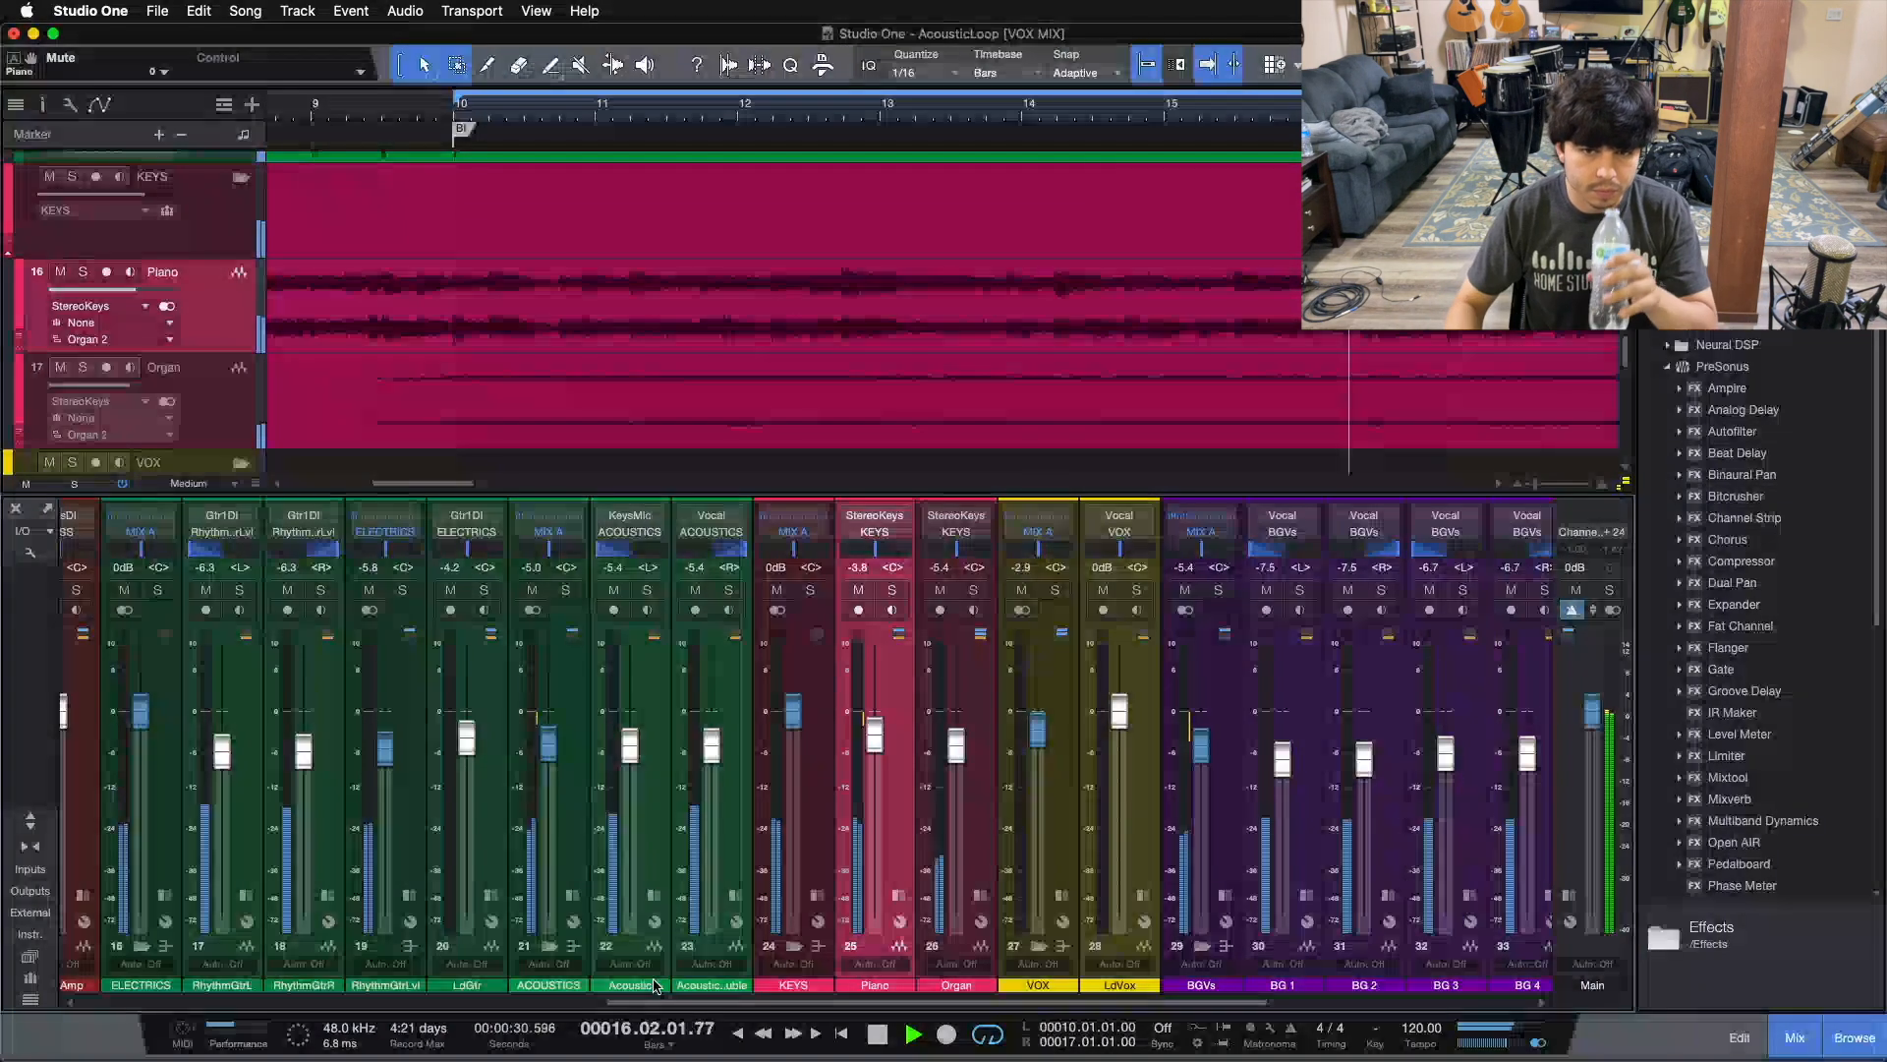
left_click(890, 589)
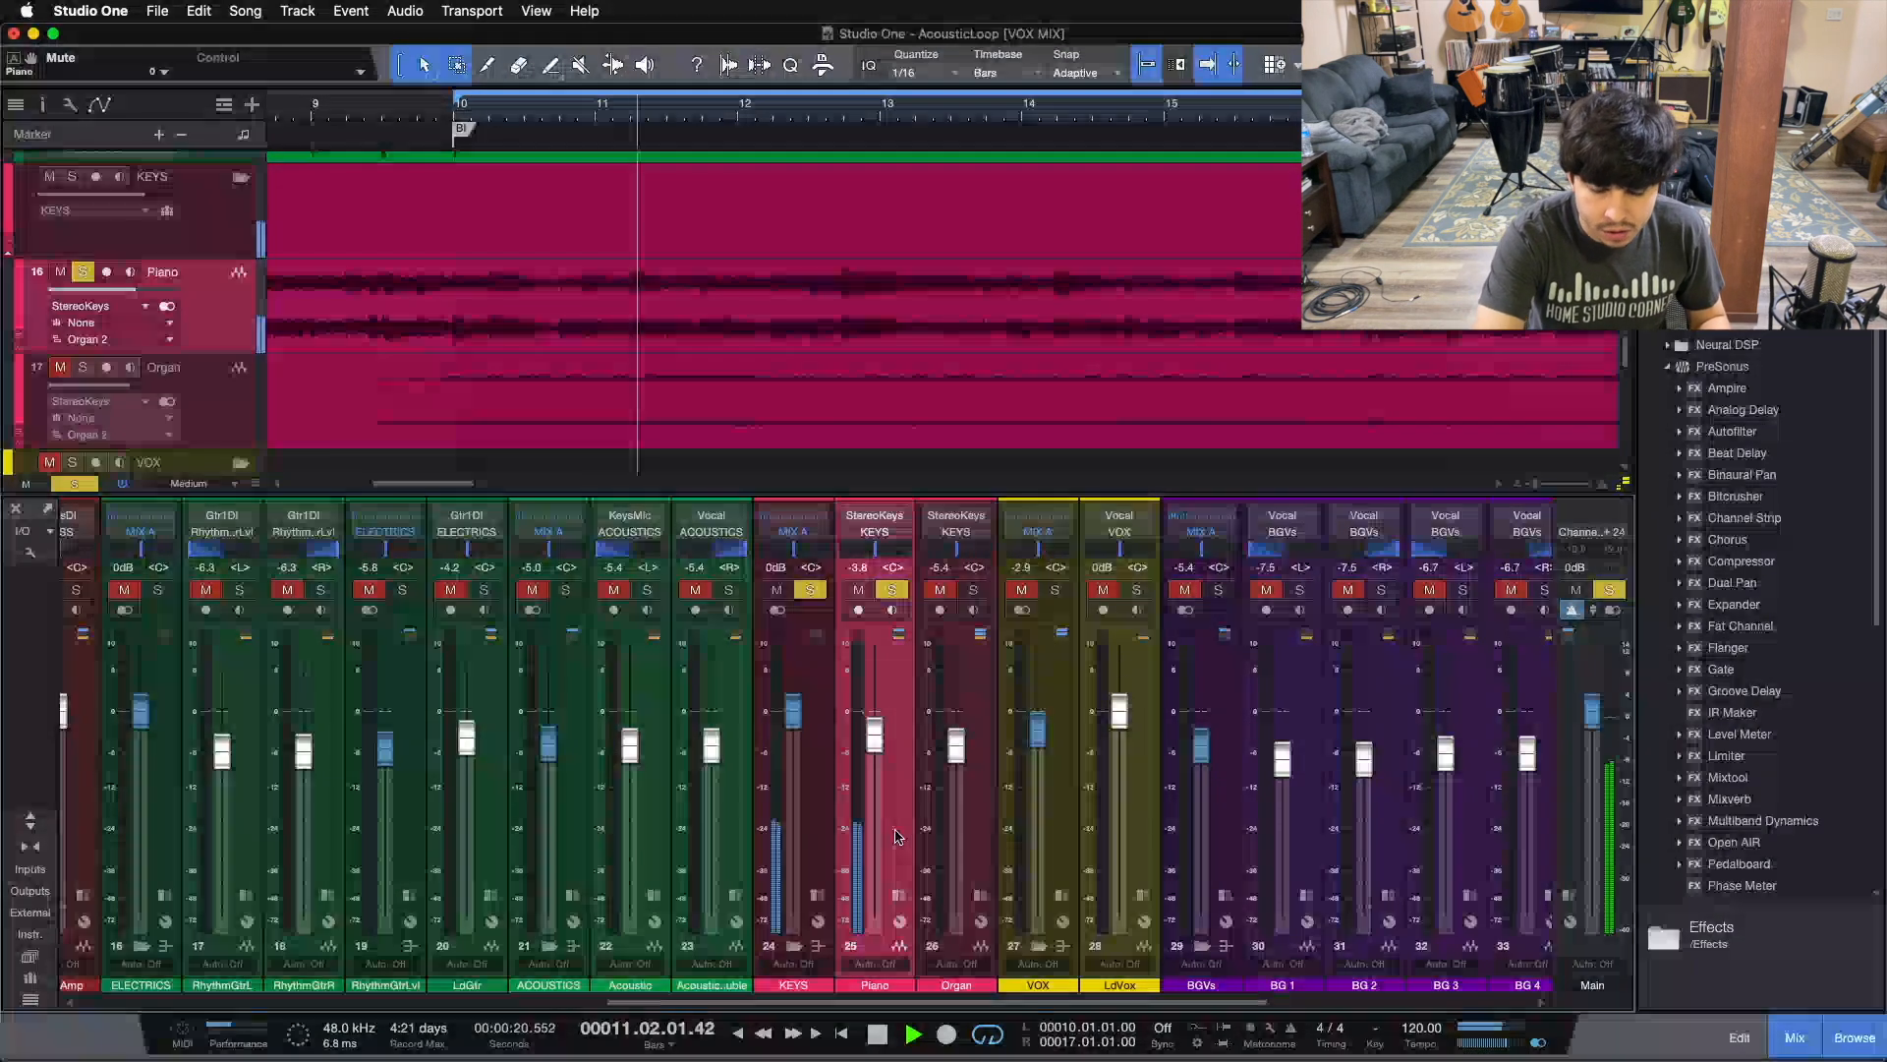
key("space")
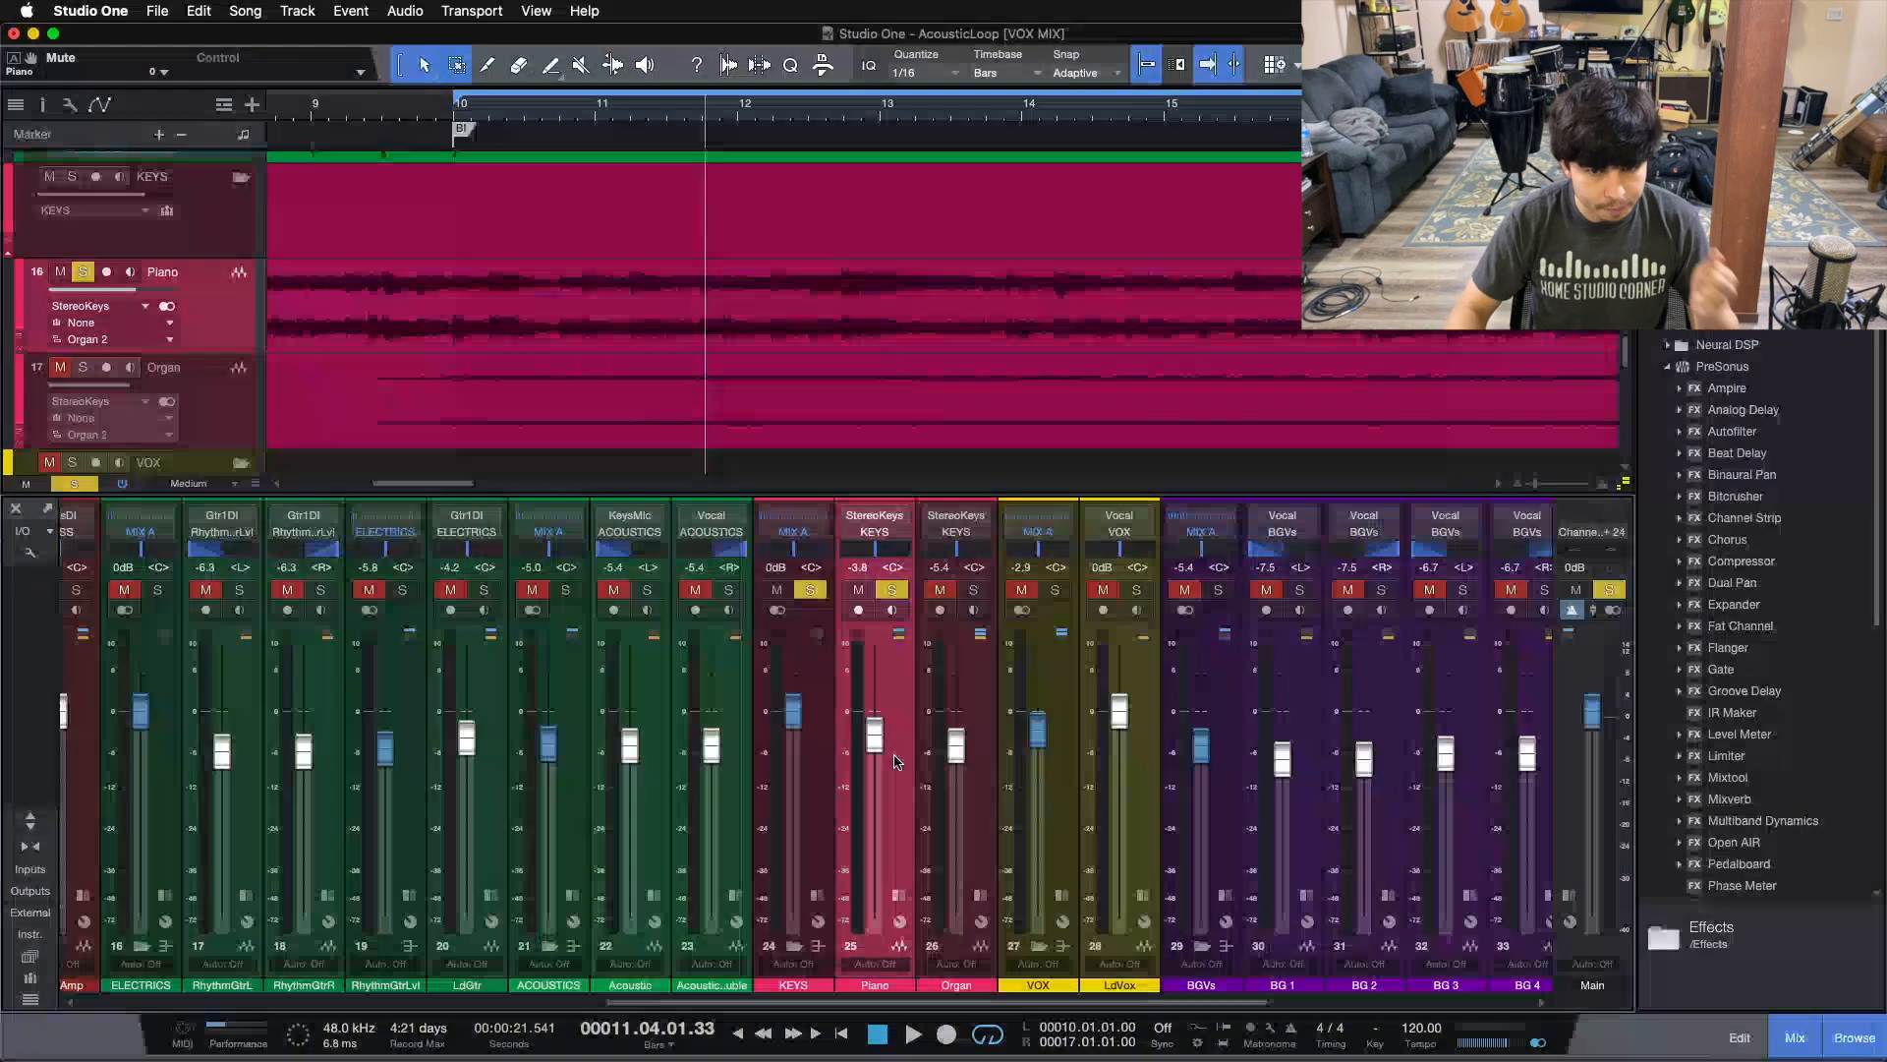
- Expand the Piano channel's inserts and open its Pro EQ, keeping the plug-in window clear of the insert list
left_click(898, 895)
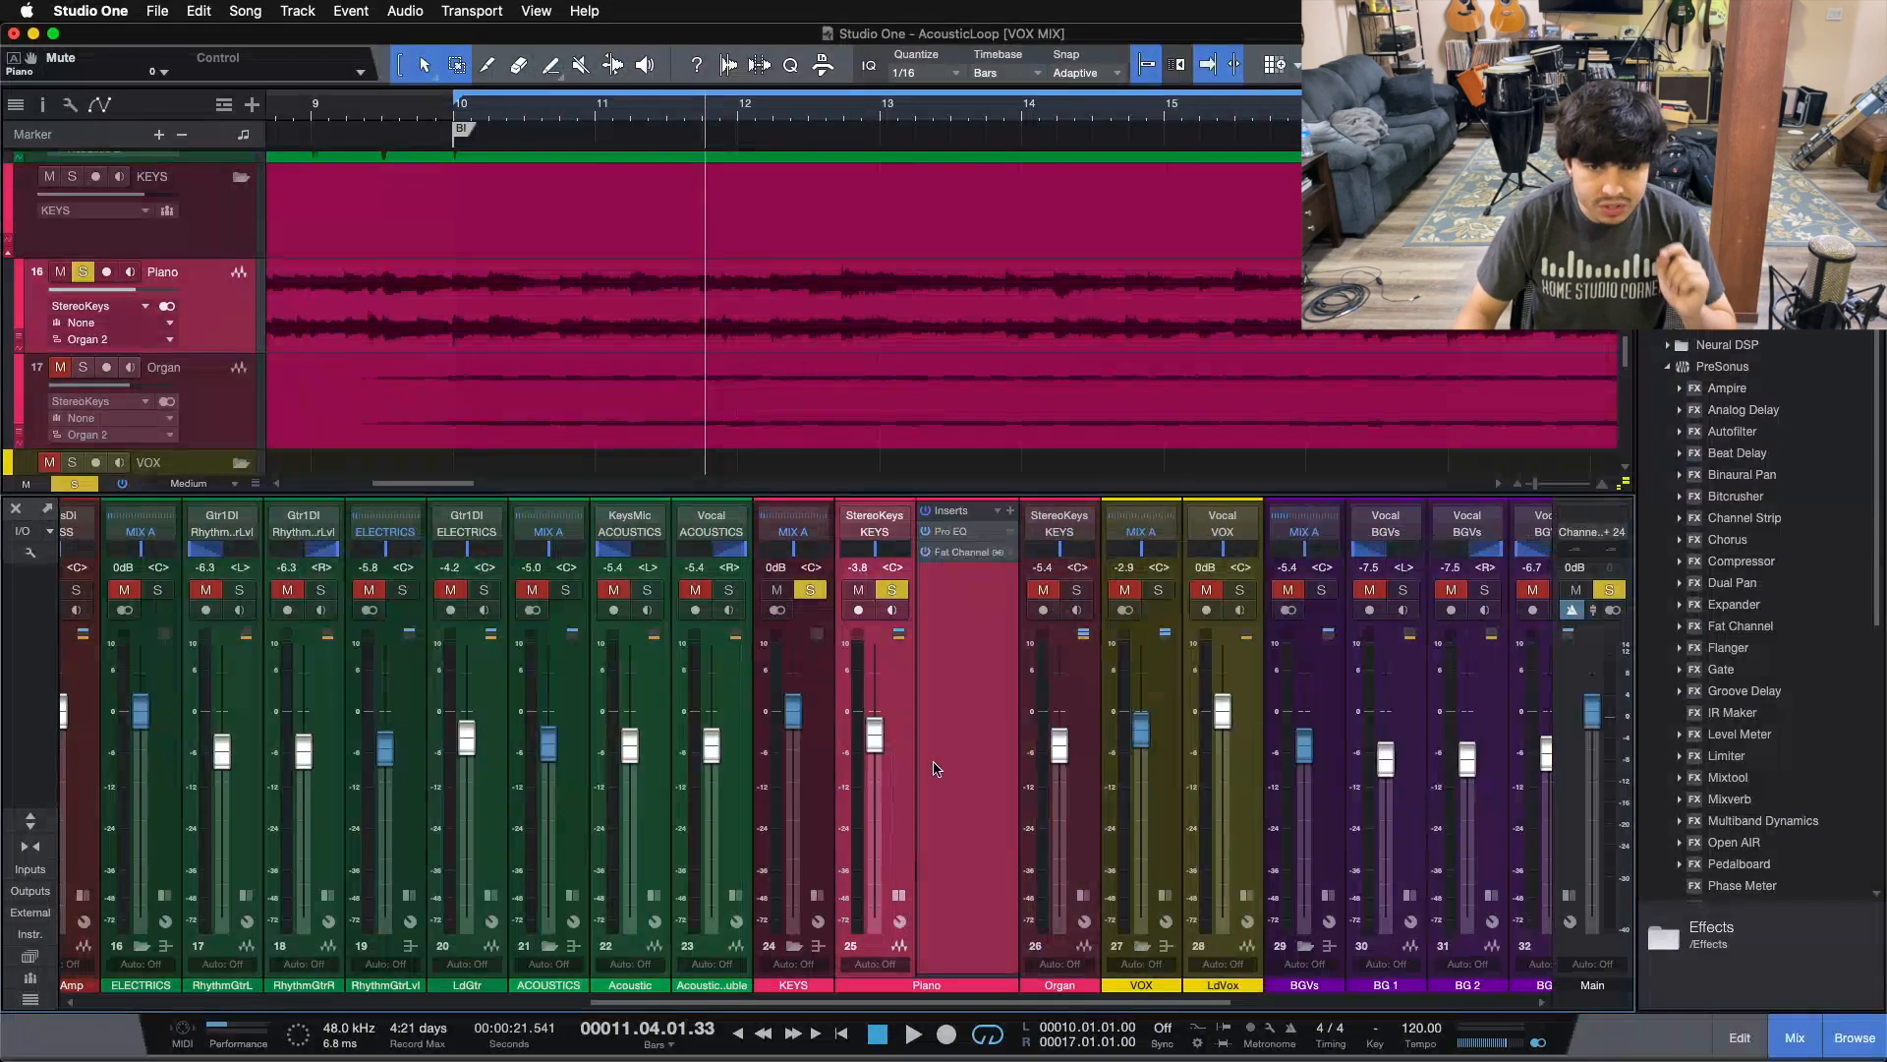
left_click(949, 531)
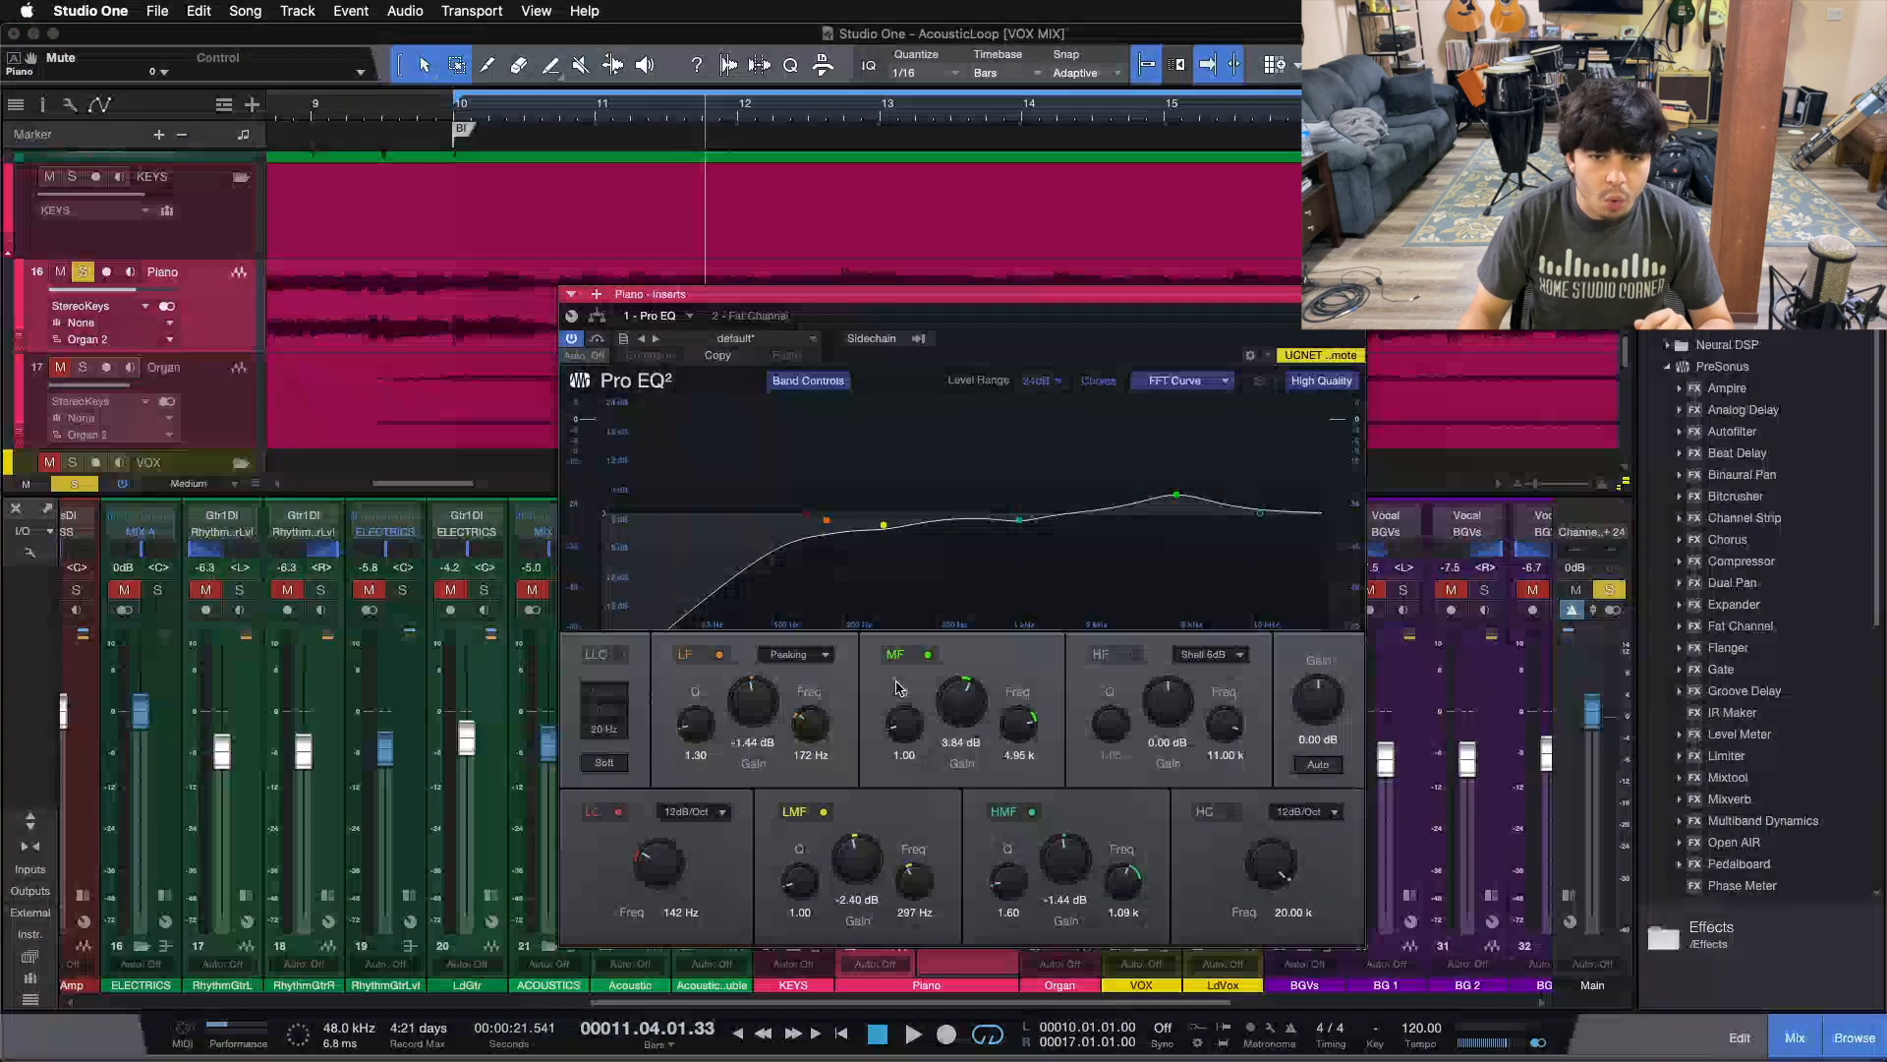
left_click_drag(950, 294, 1408, 309)
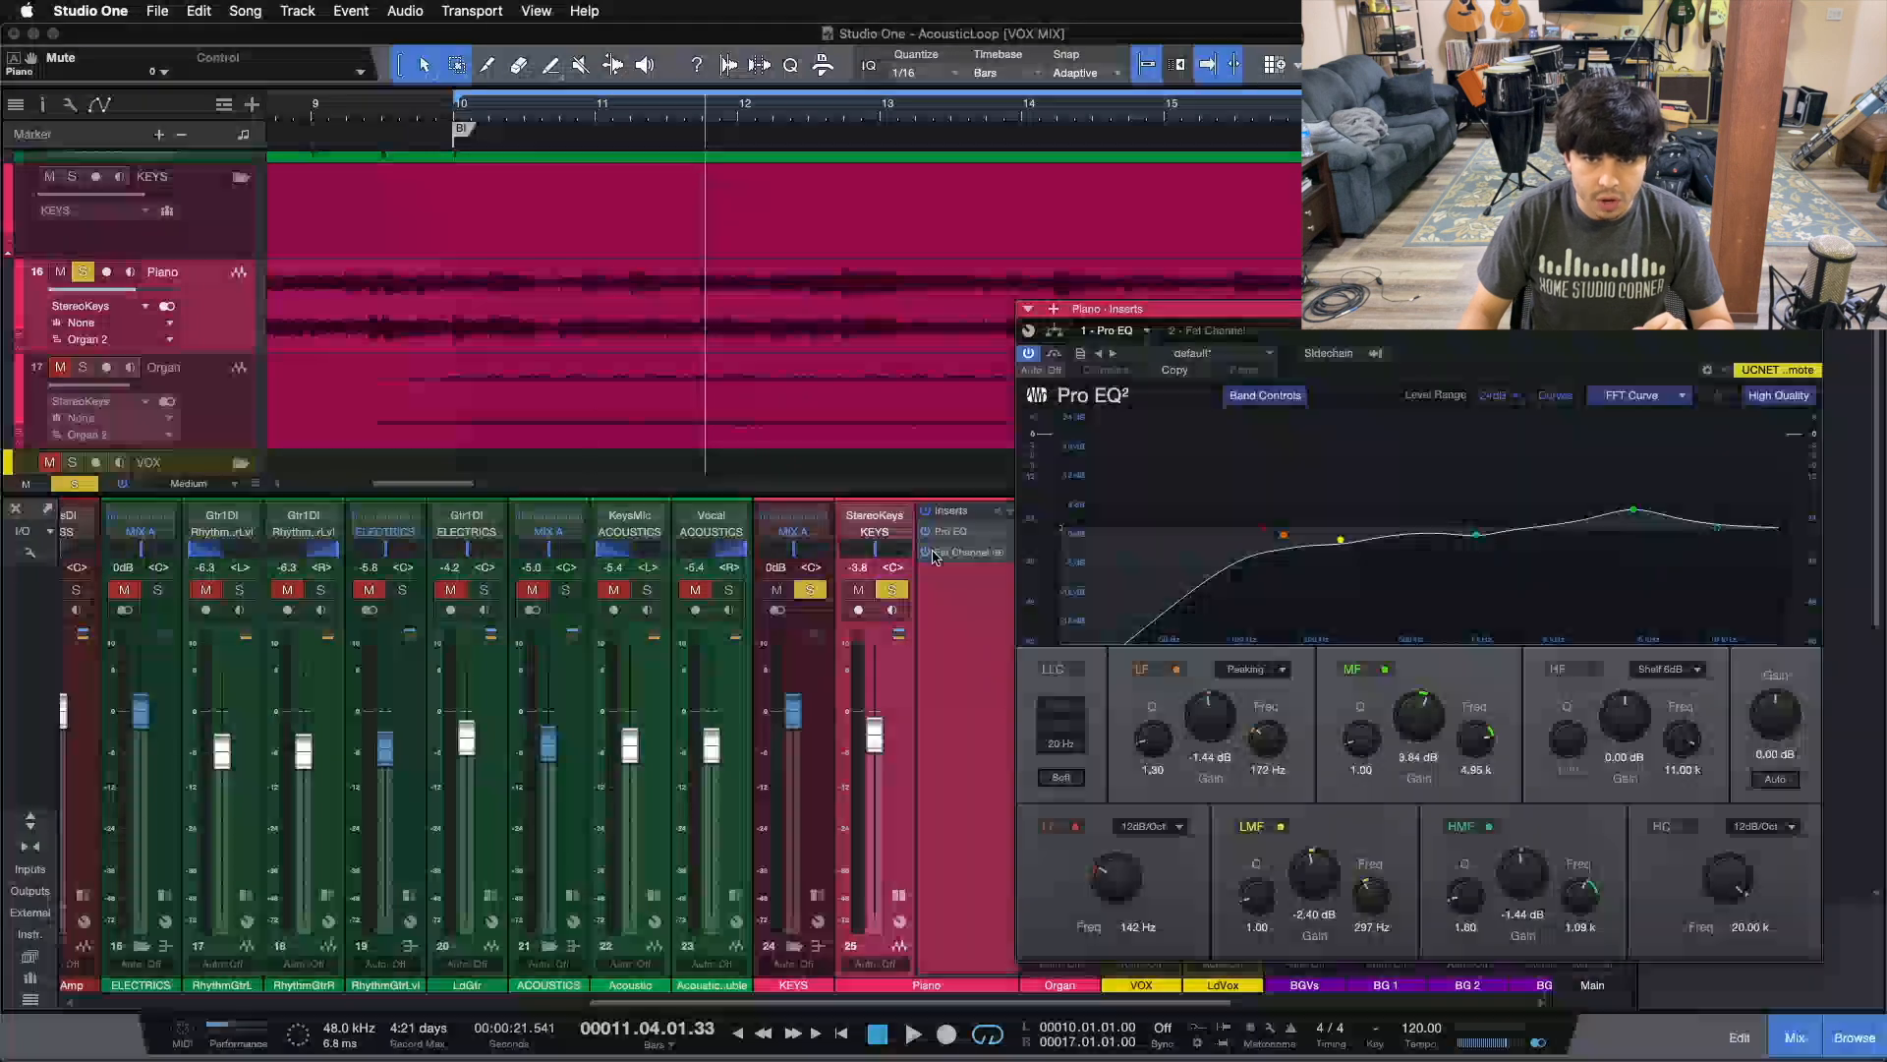
left_click_drag(1623, 375, 1279, 365)
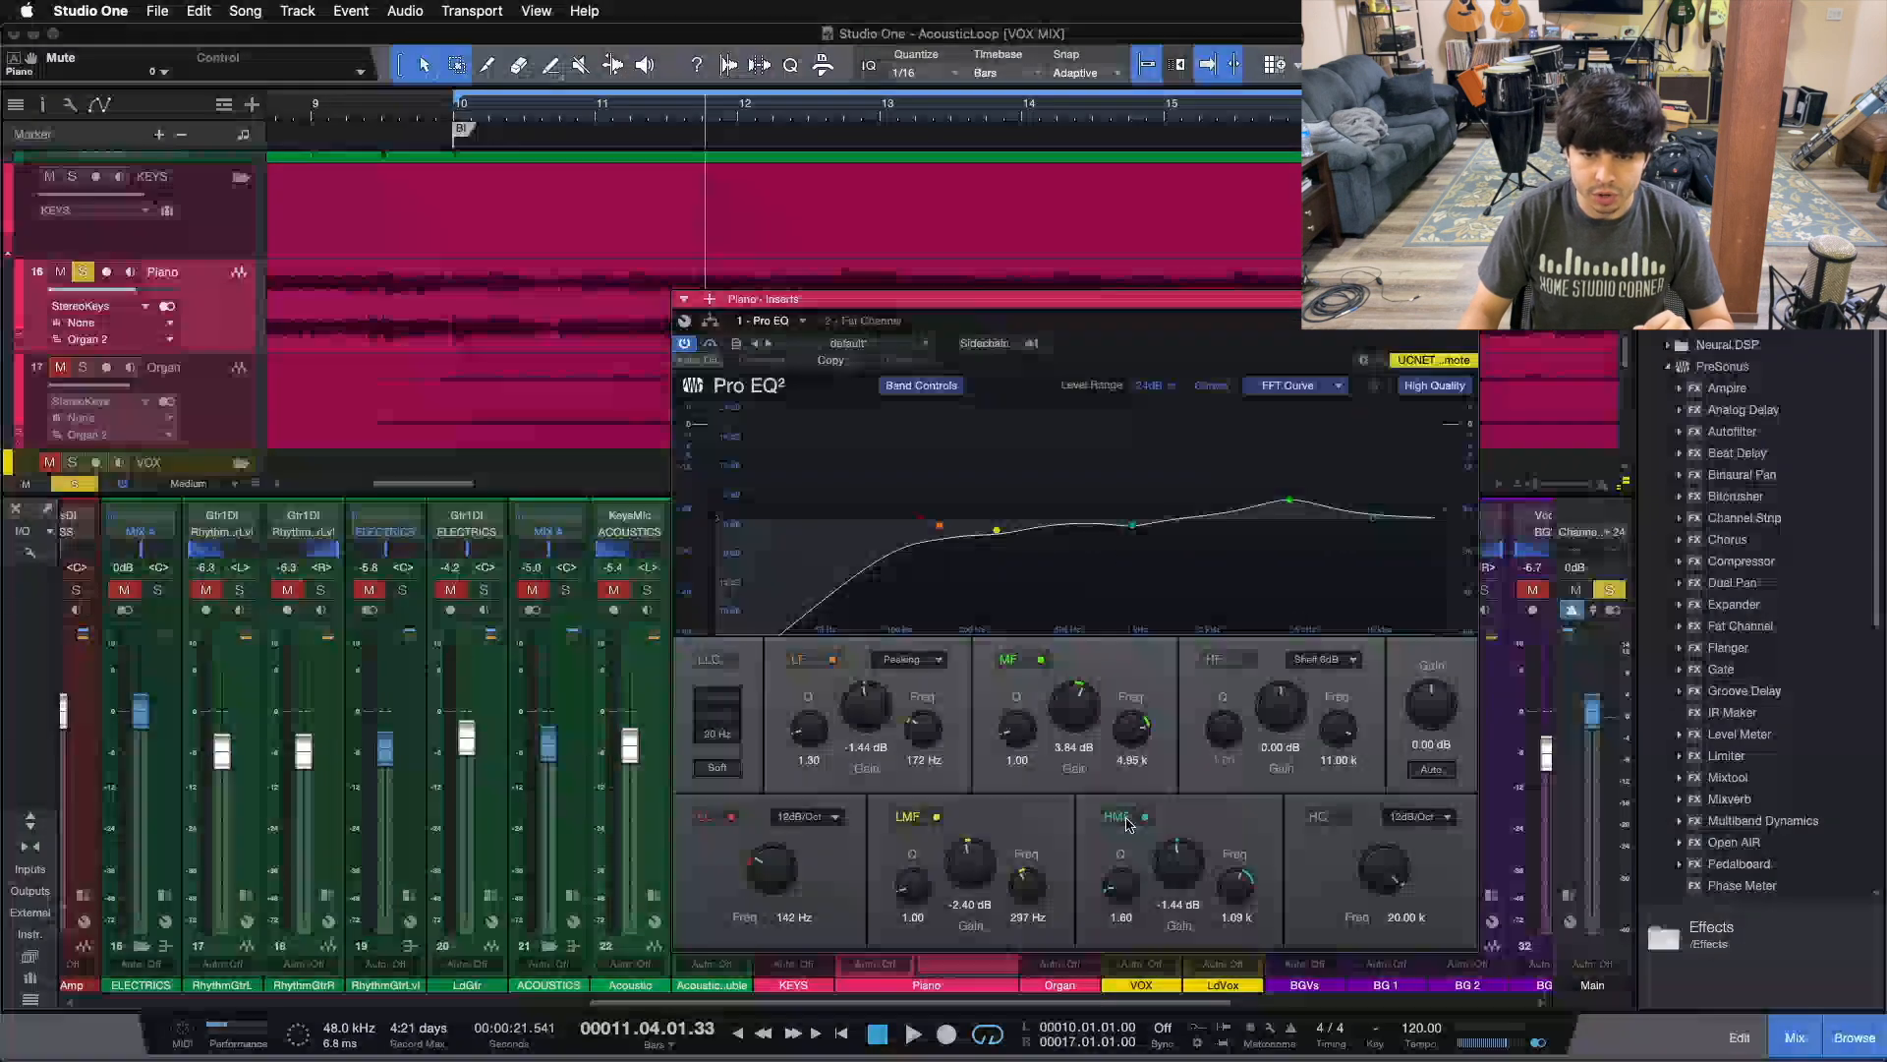
- Deactivate the MF, LF, LMF, HMF and LC bands in the piano's Pro EQ to flatten the curve
left_click(1042, 669)
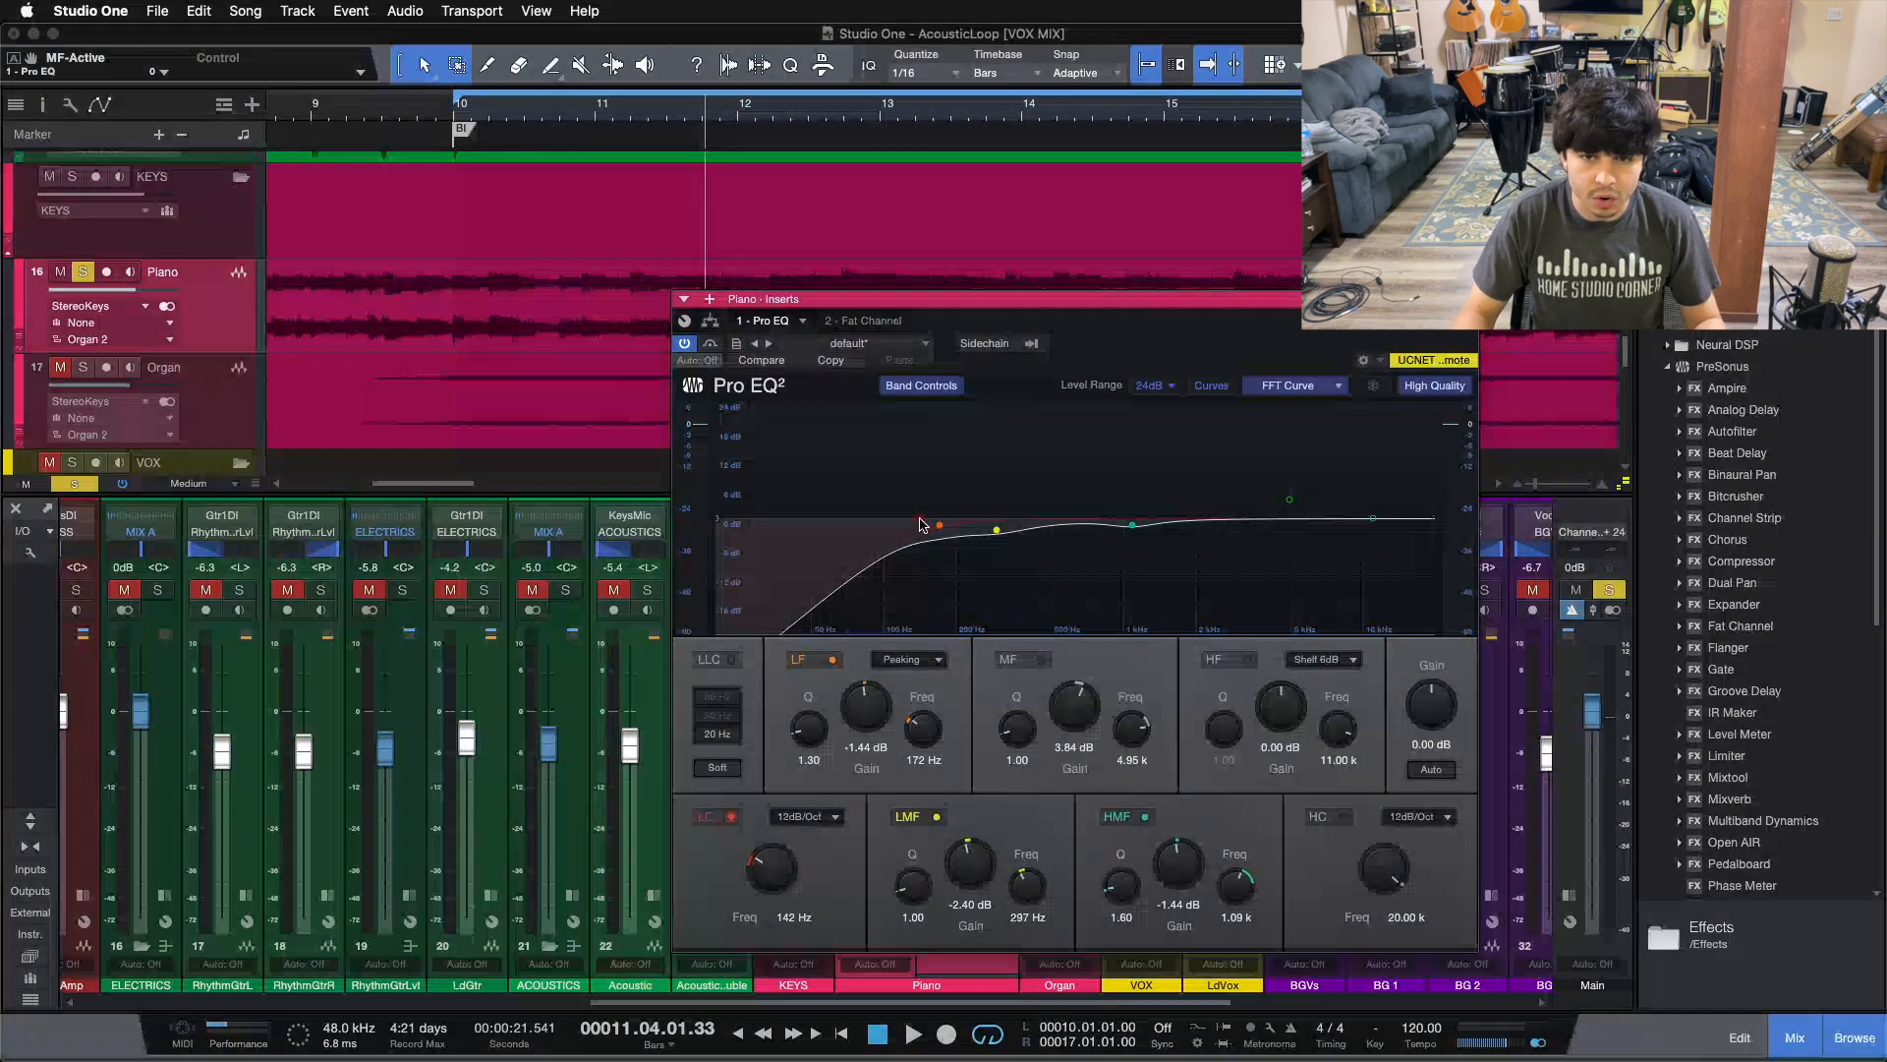
left_click(830, 659)
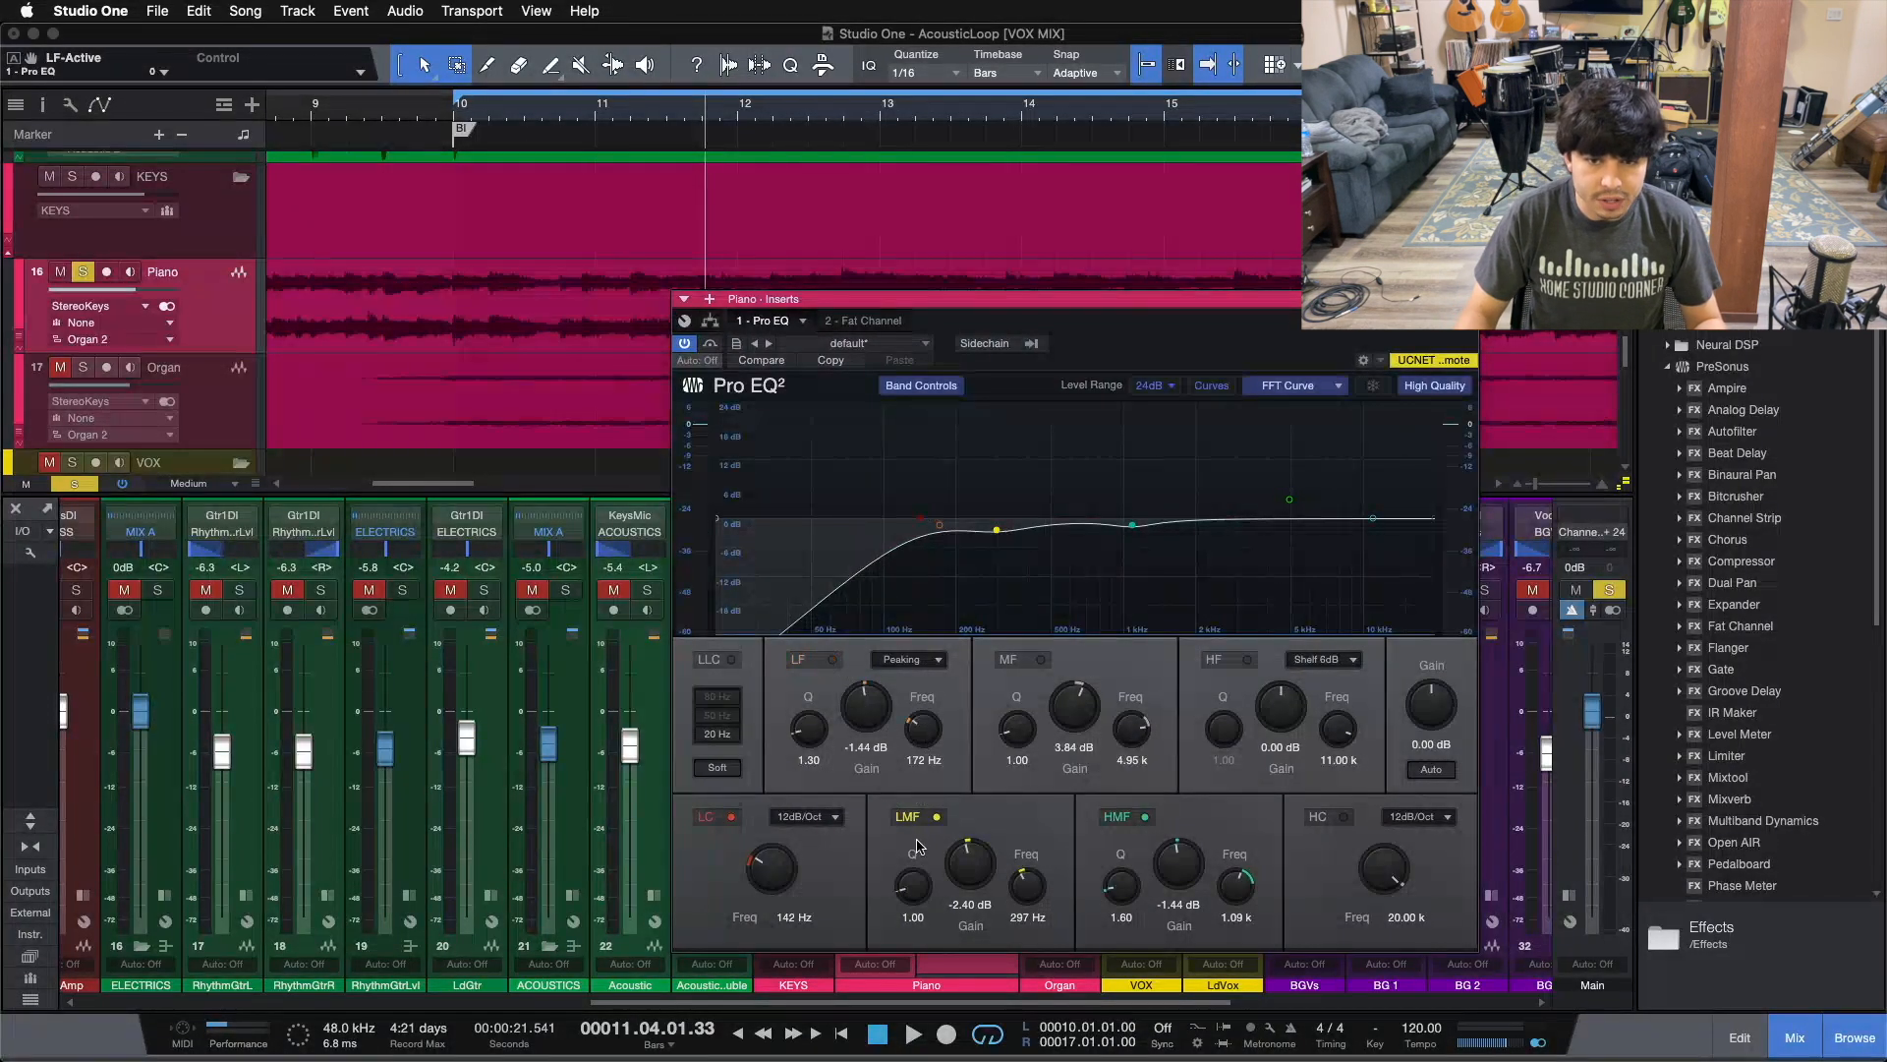
left_click(935, 817)
left_click(1140, 817)
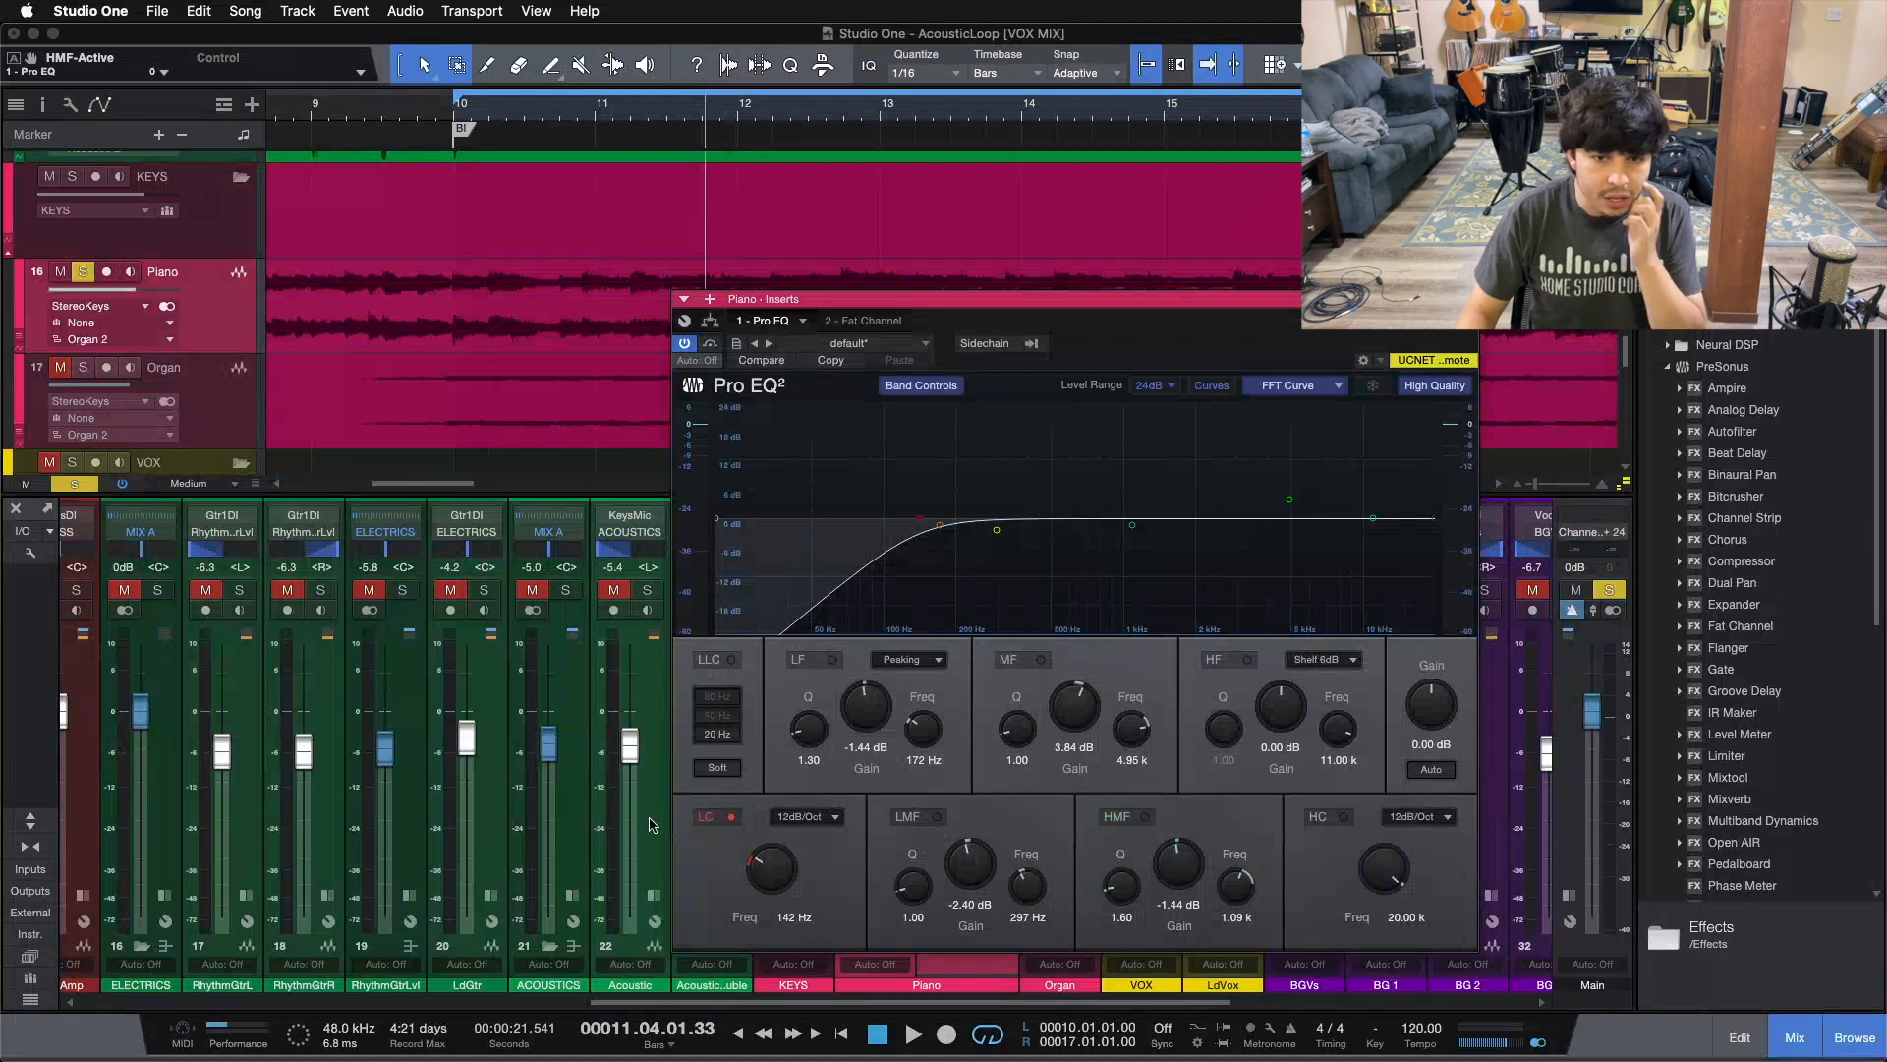
left_click(730, 817)
- Compare the soloed piano with the 142 Hz low cut off and on during playback, leave the filter active and stop playback
key("space")
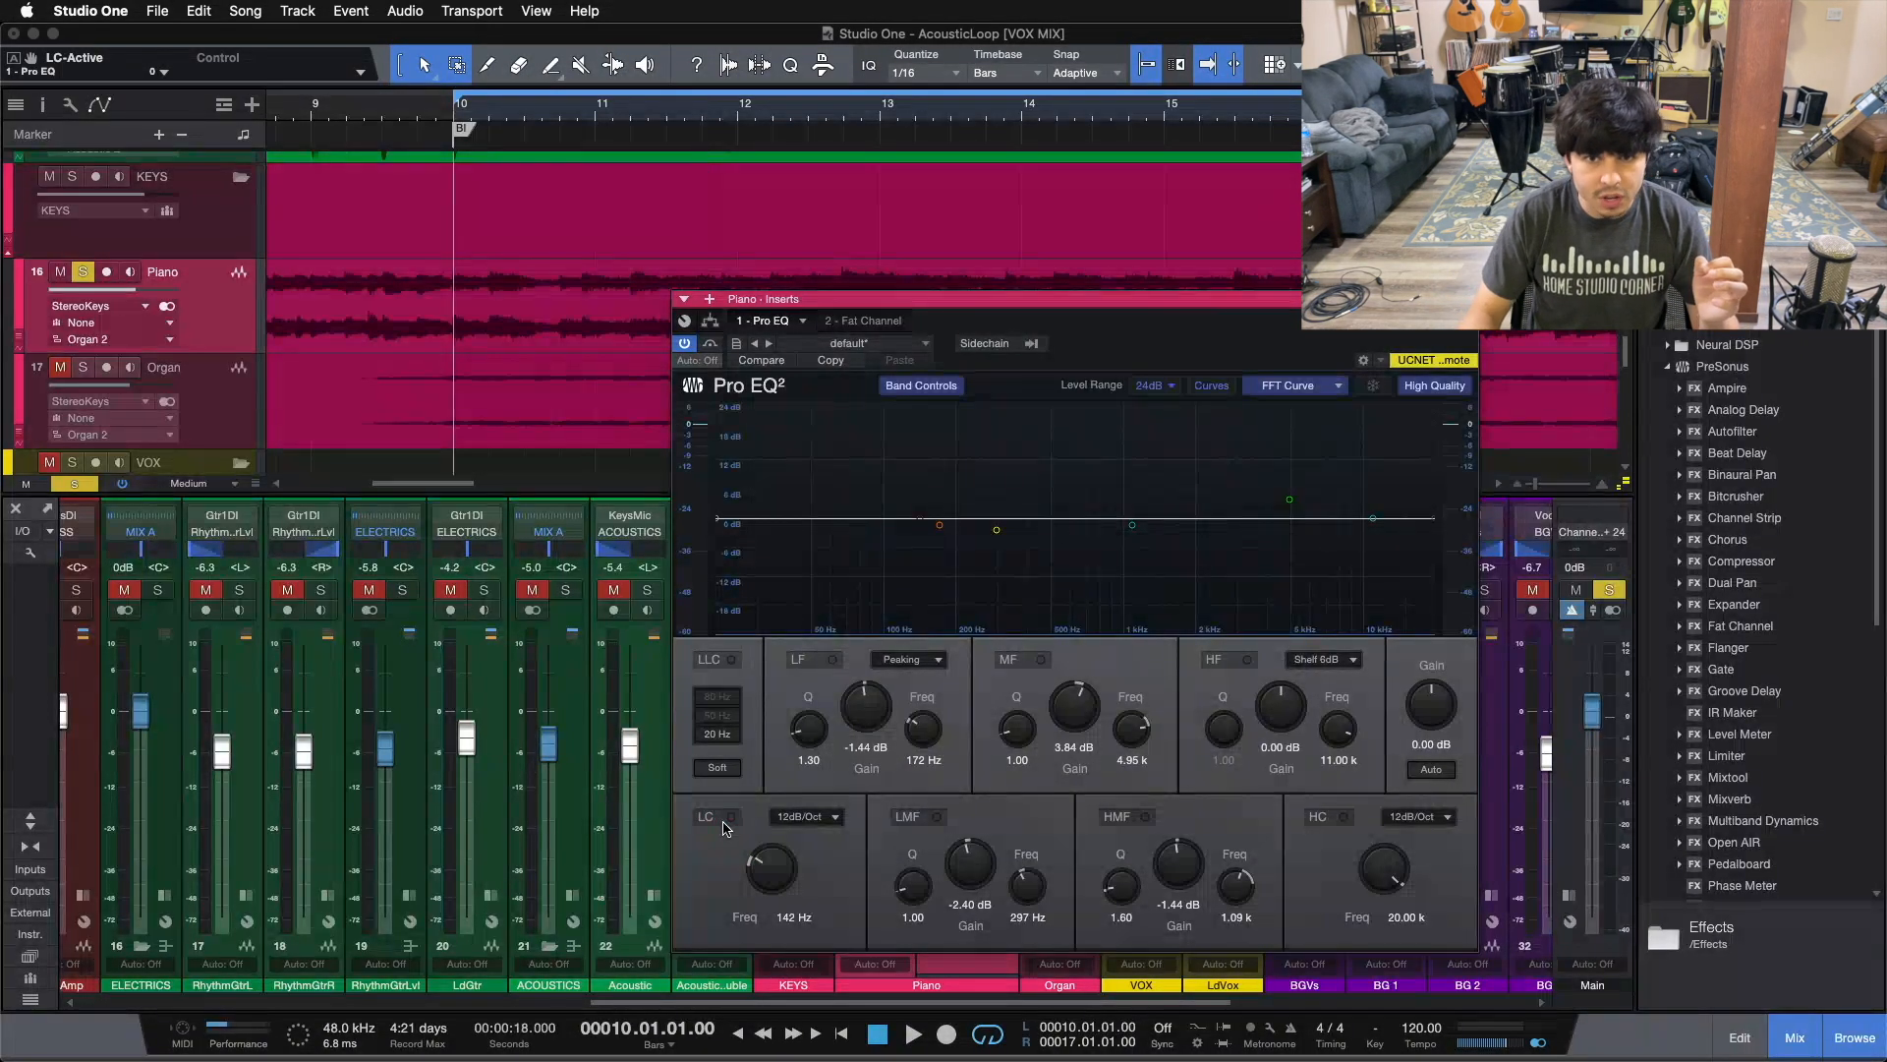
left_click(724, 824)
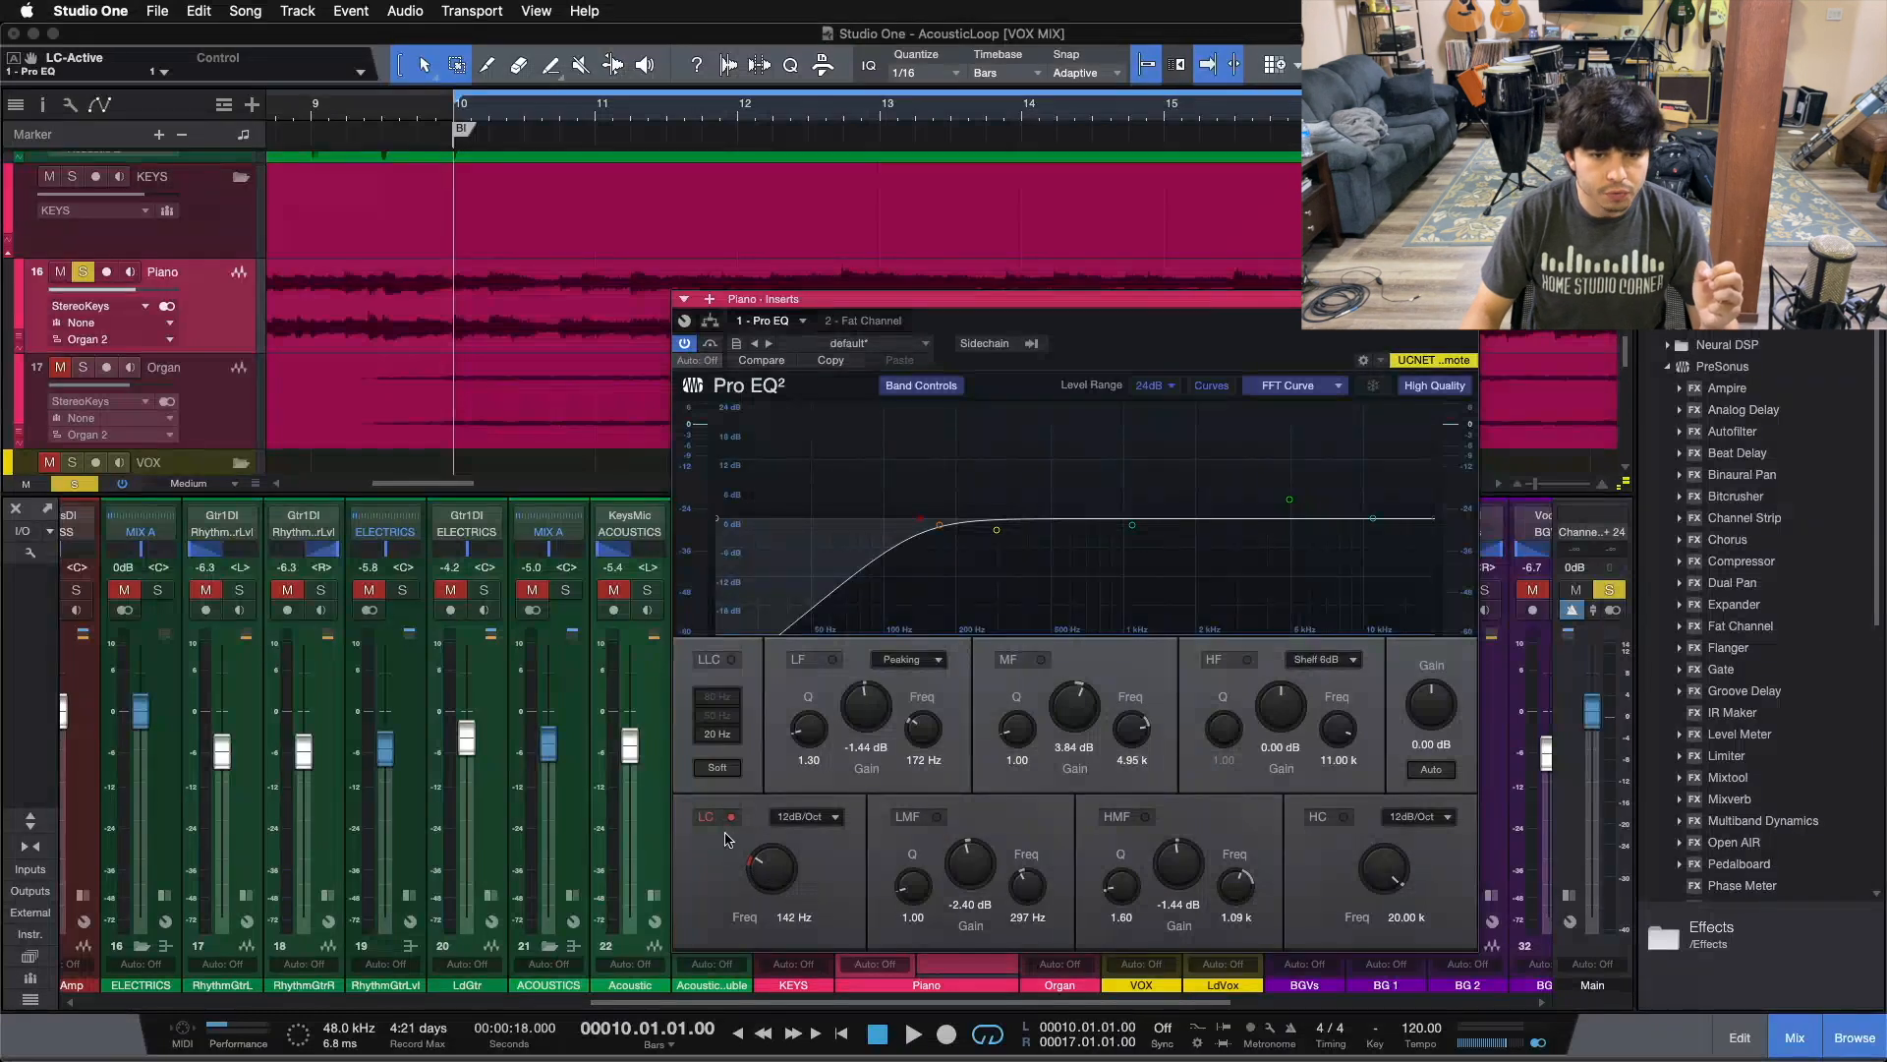
left_click(725, 822)
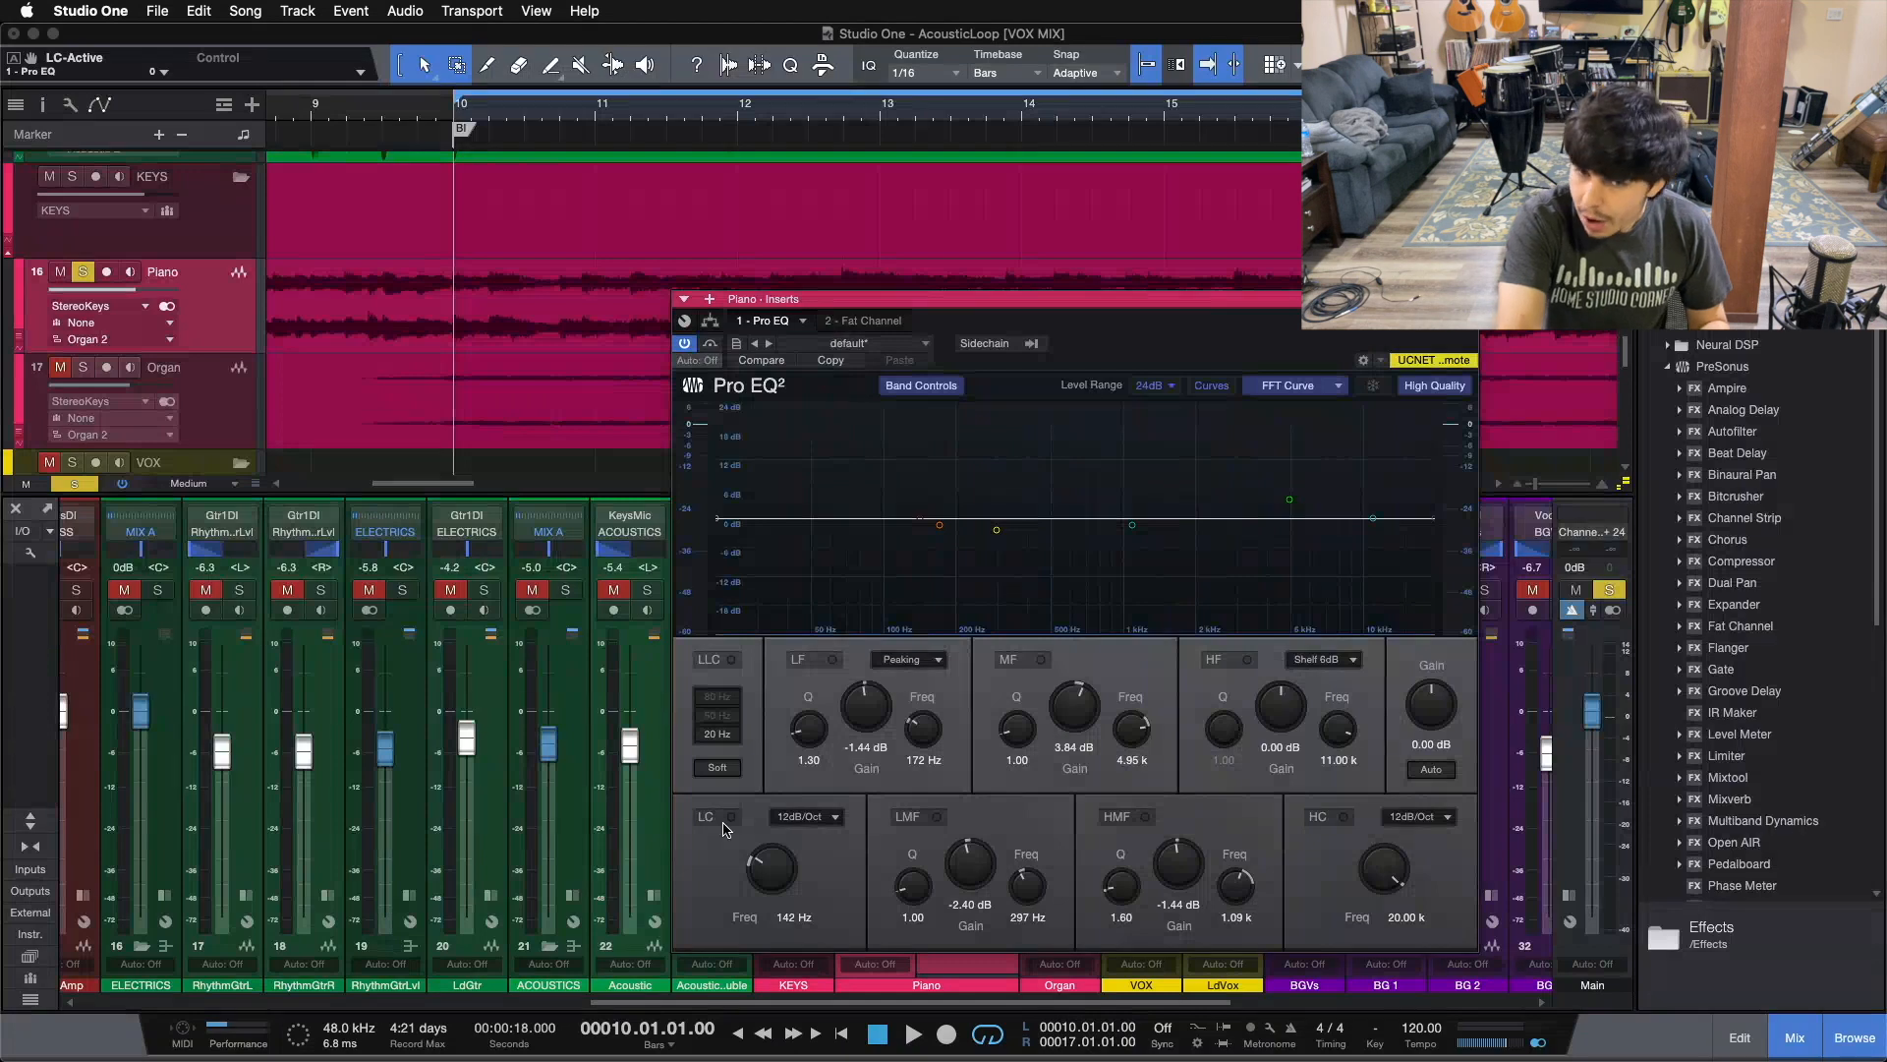
key("space")
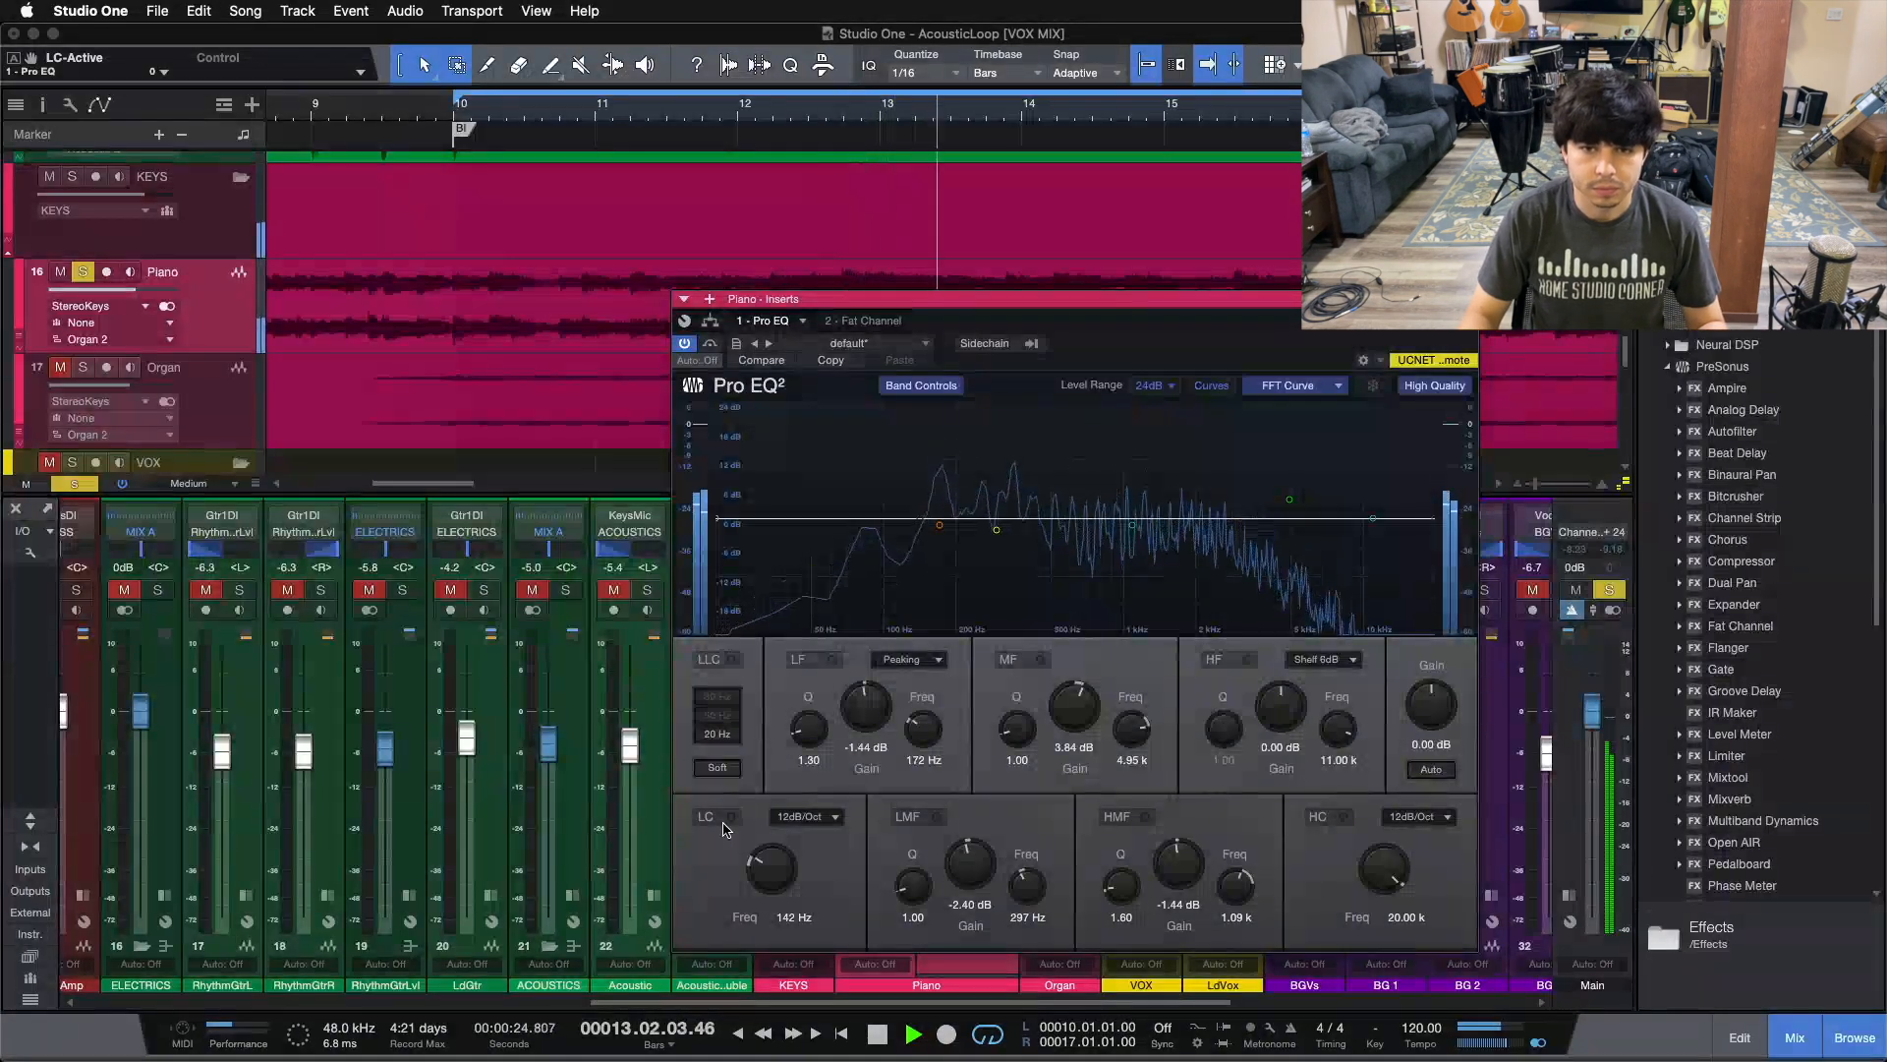
left_click(726, 822)
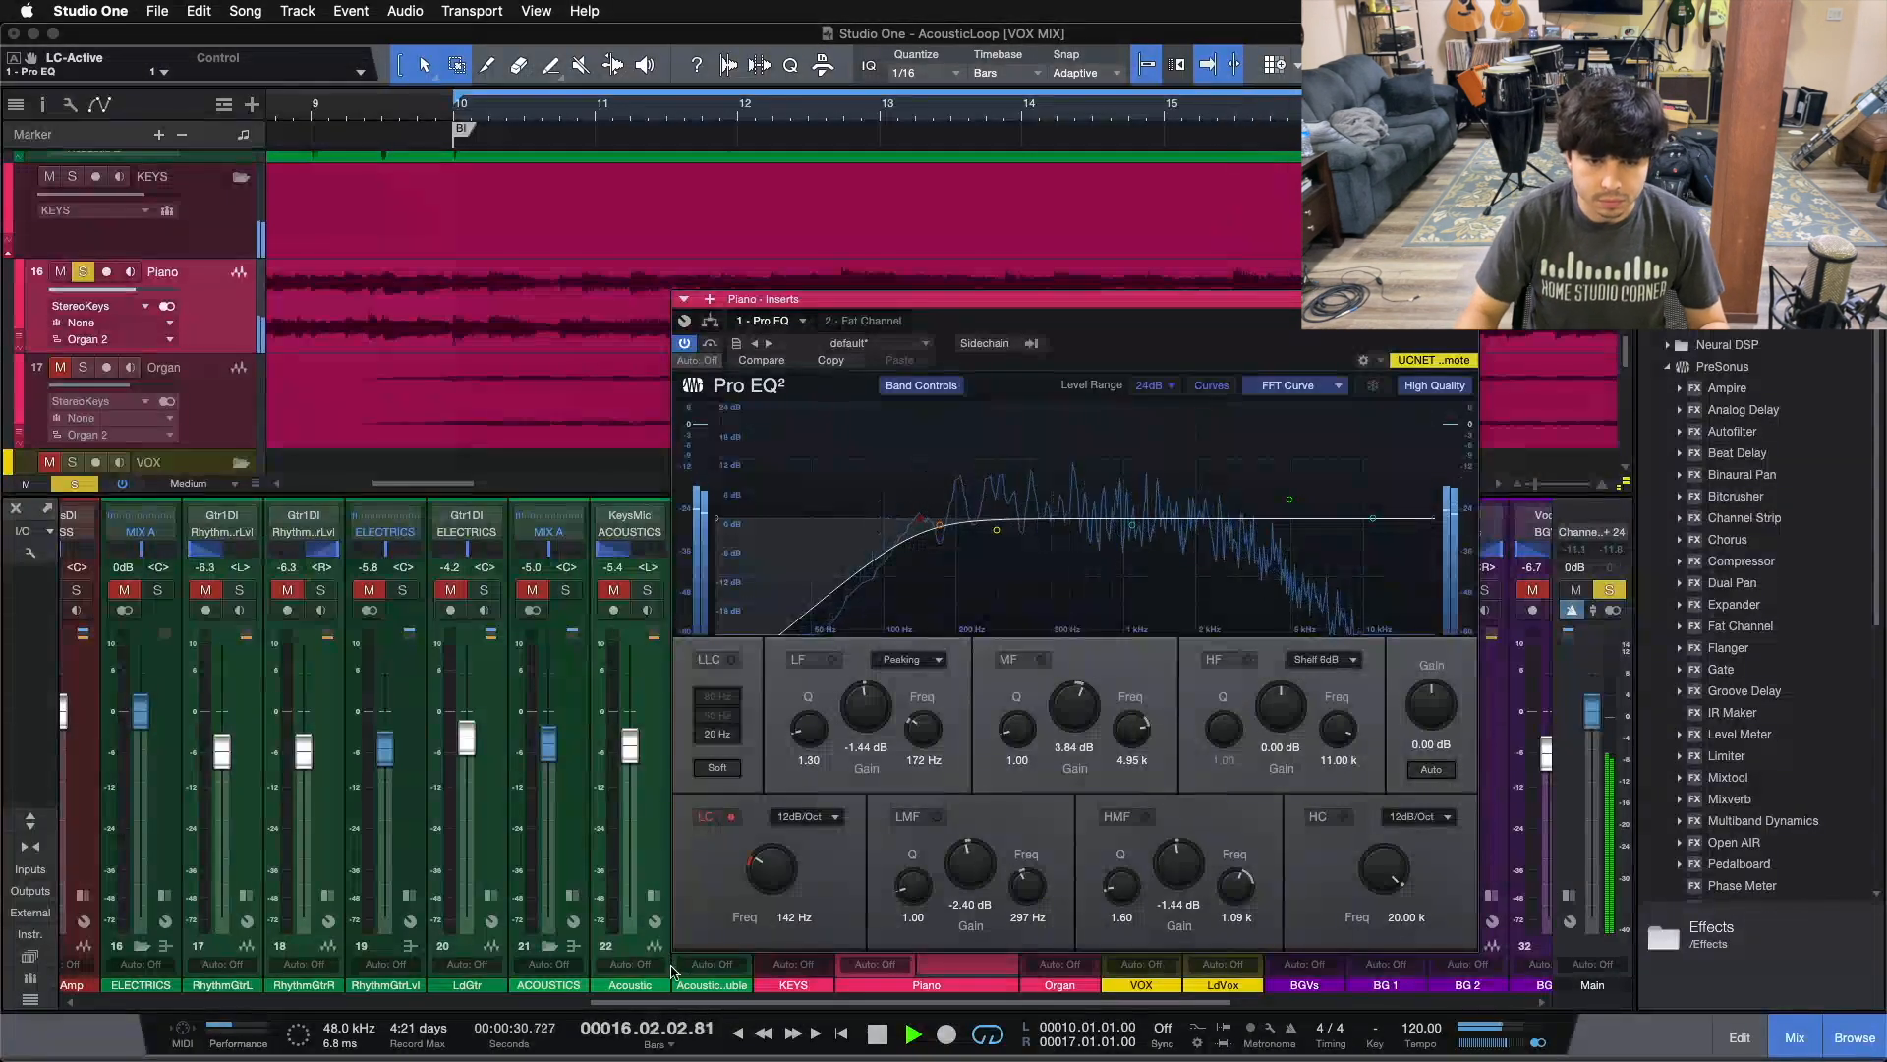
left_click_drag(676, 1001, 554, 1006)
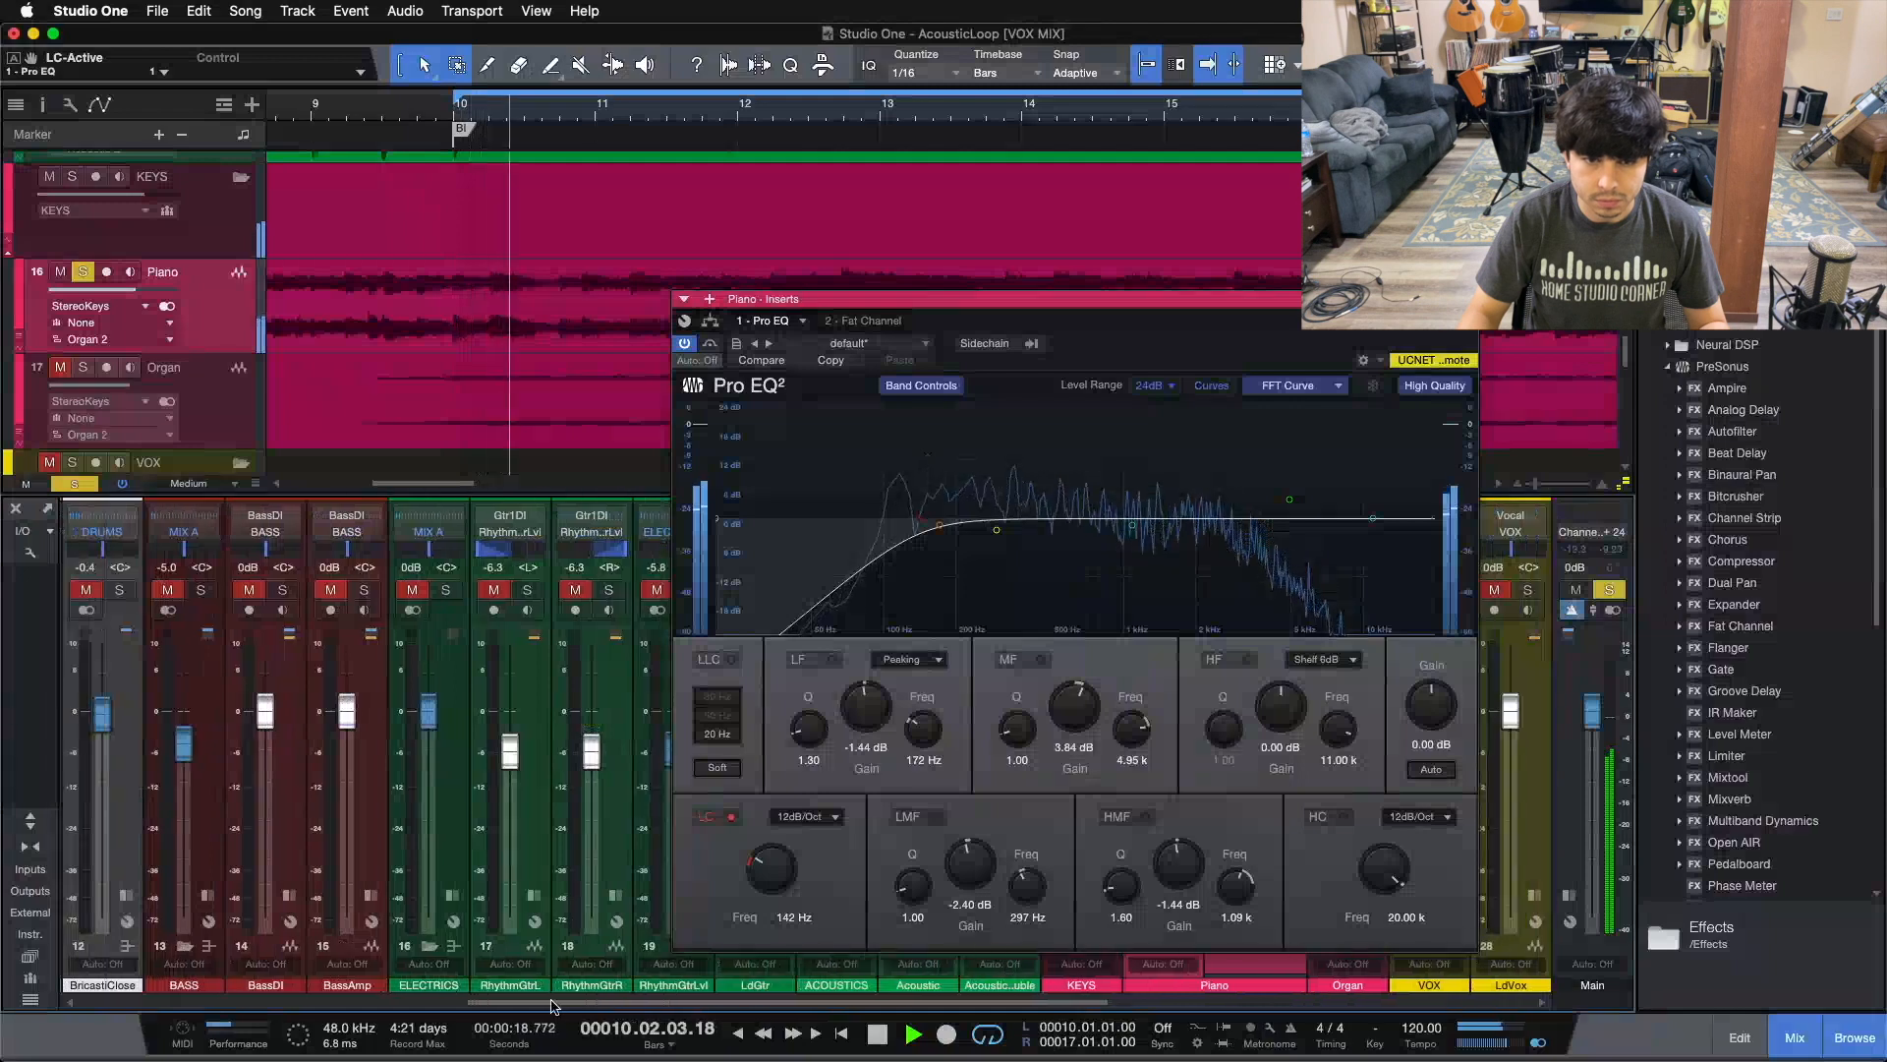
left_click(730, 817)
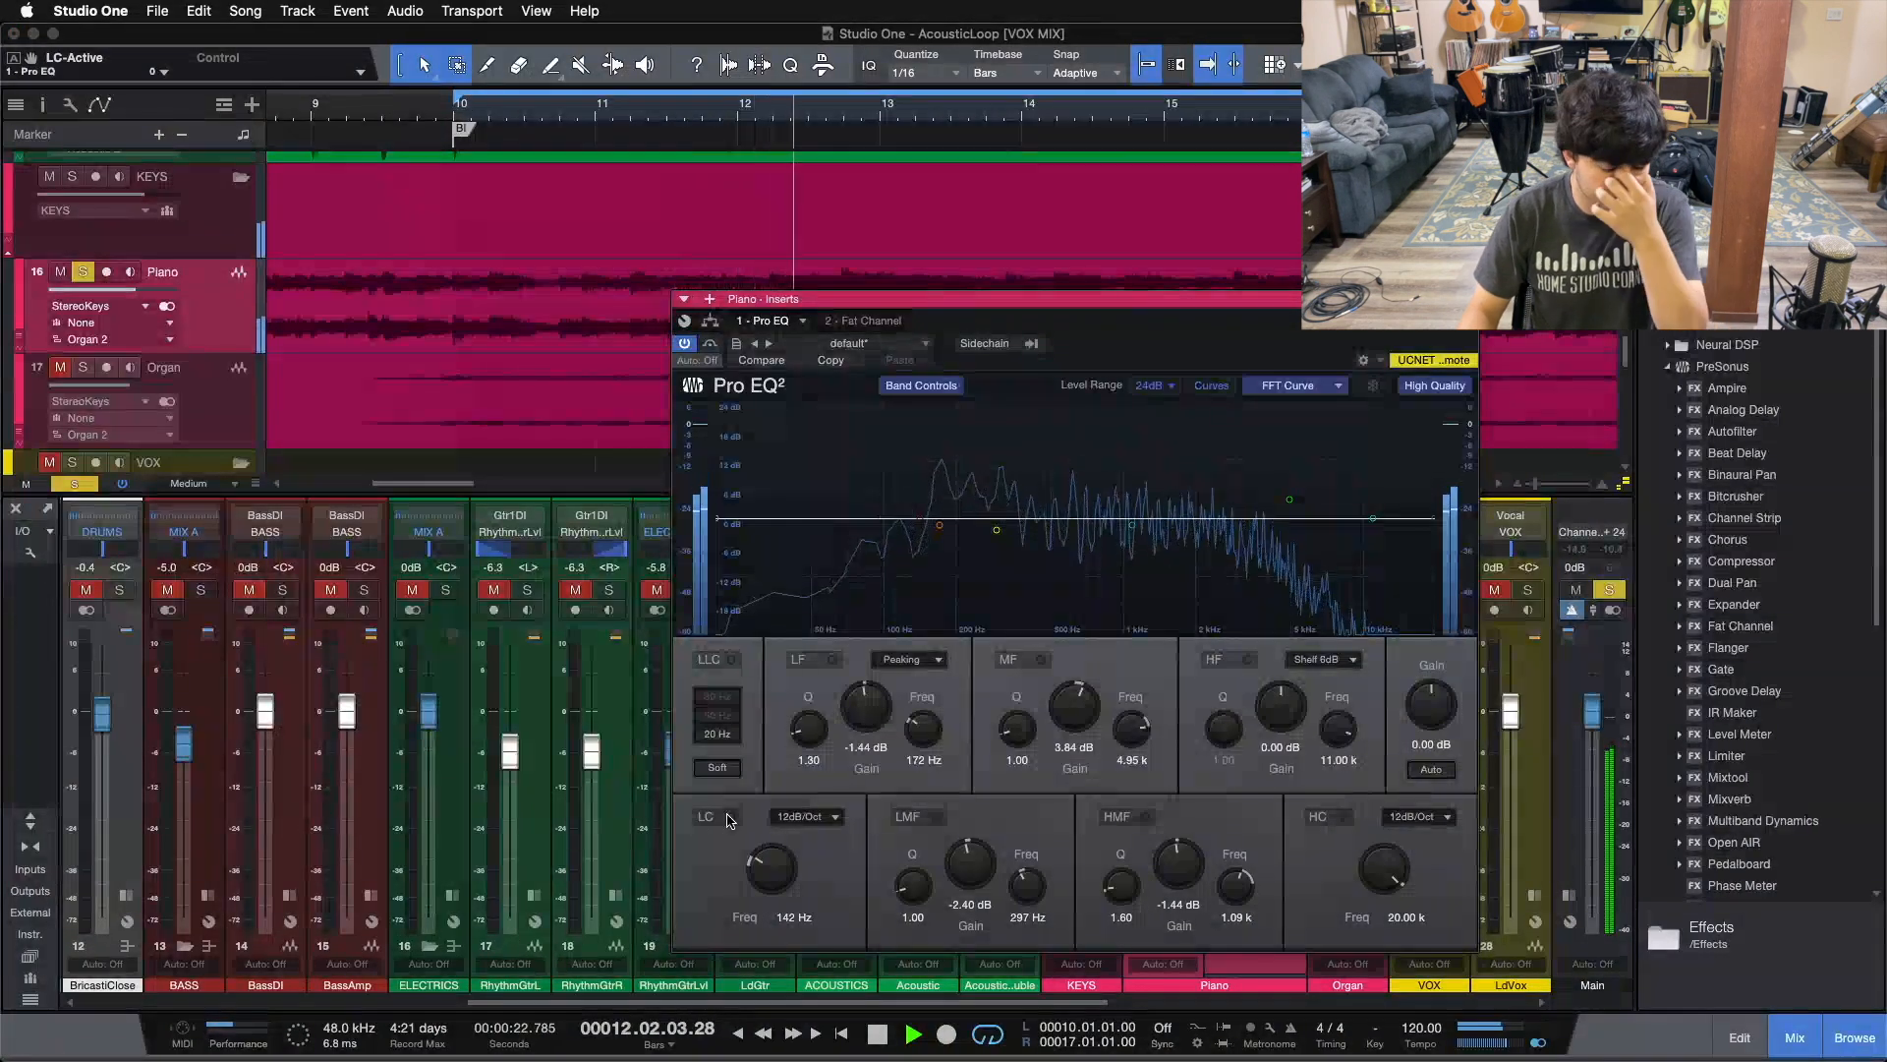
left_click(731, 817)
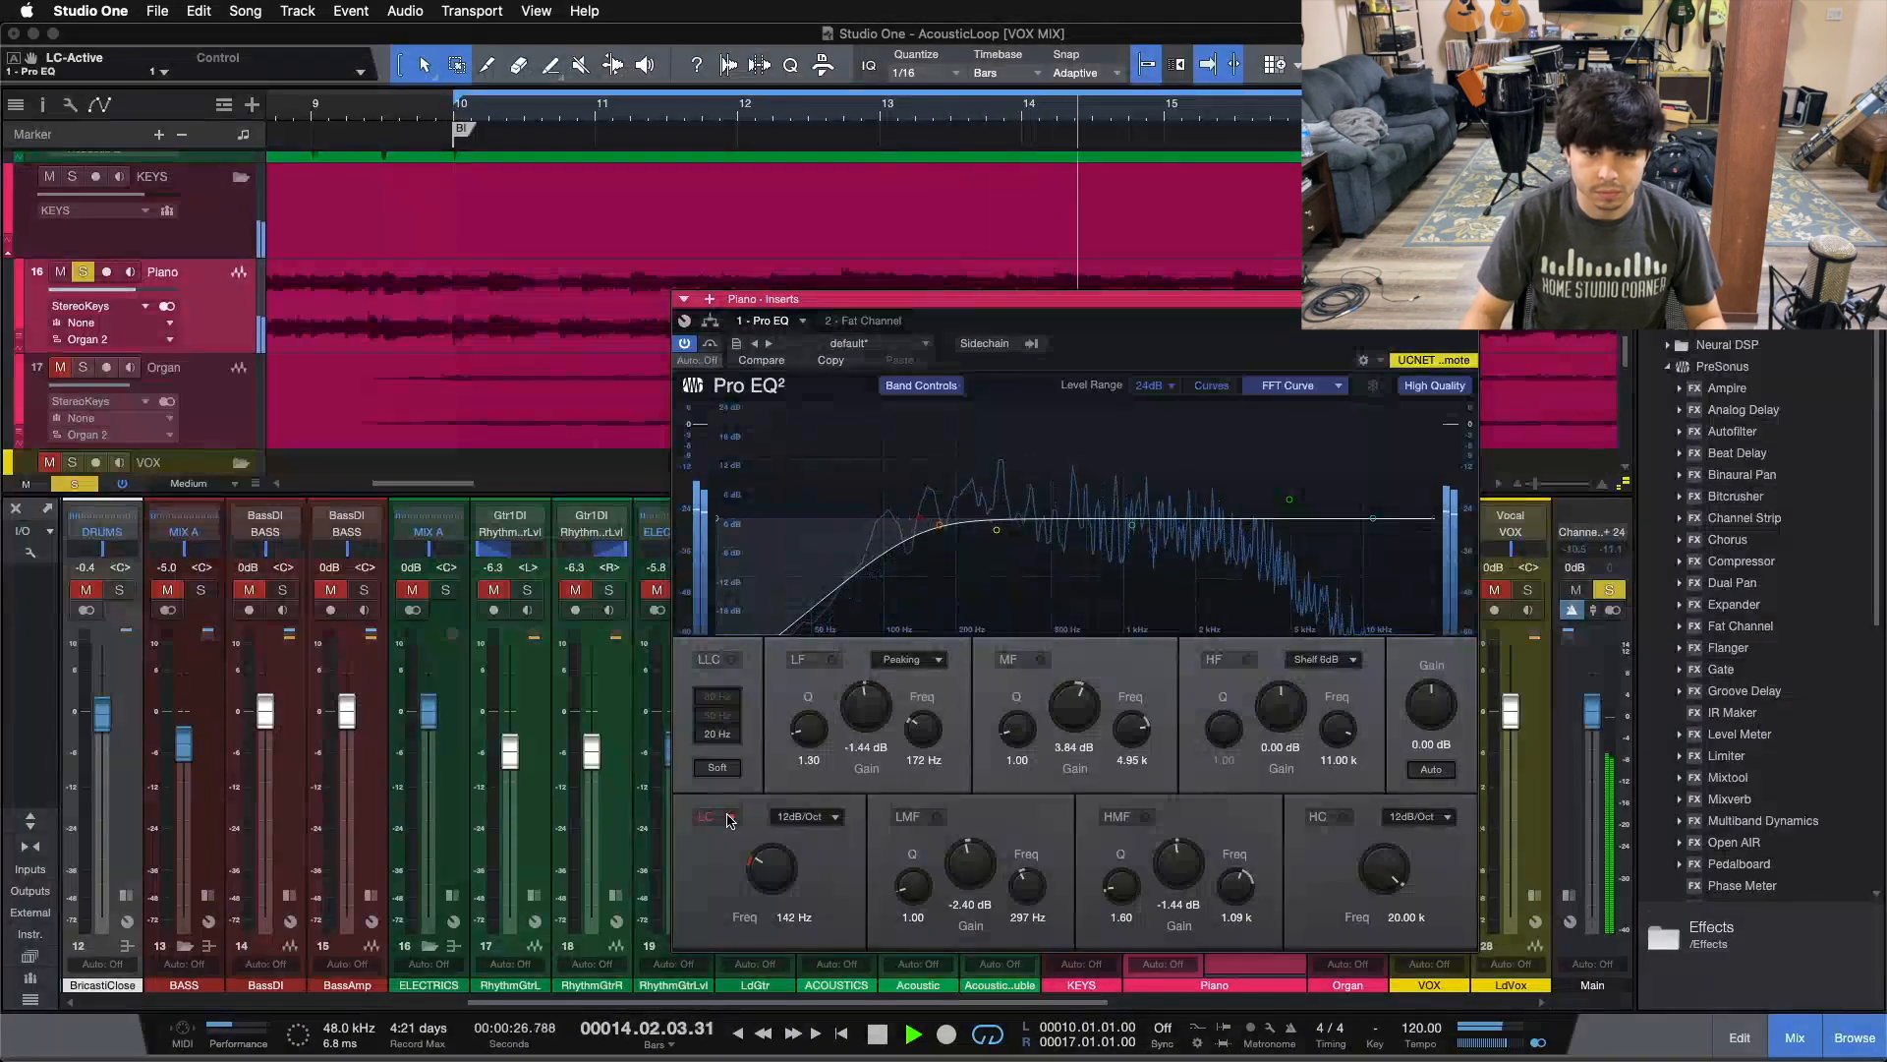
left_click(731, 817)
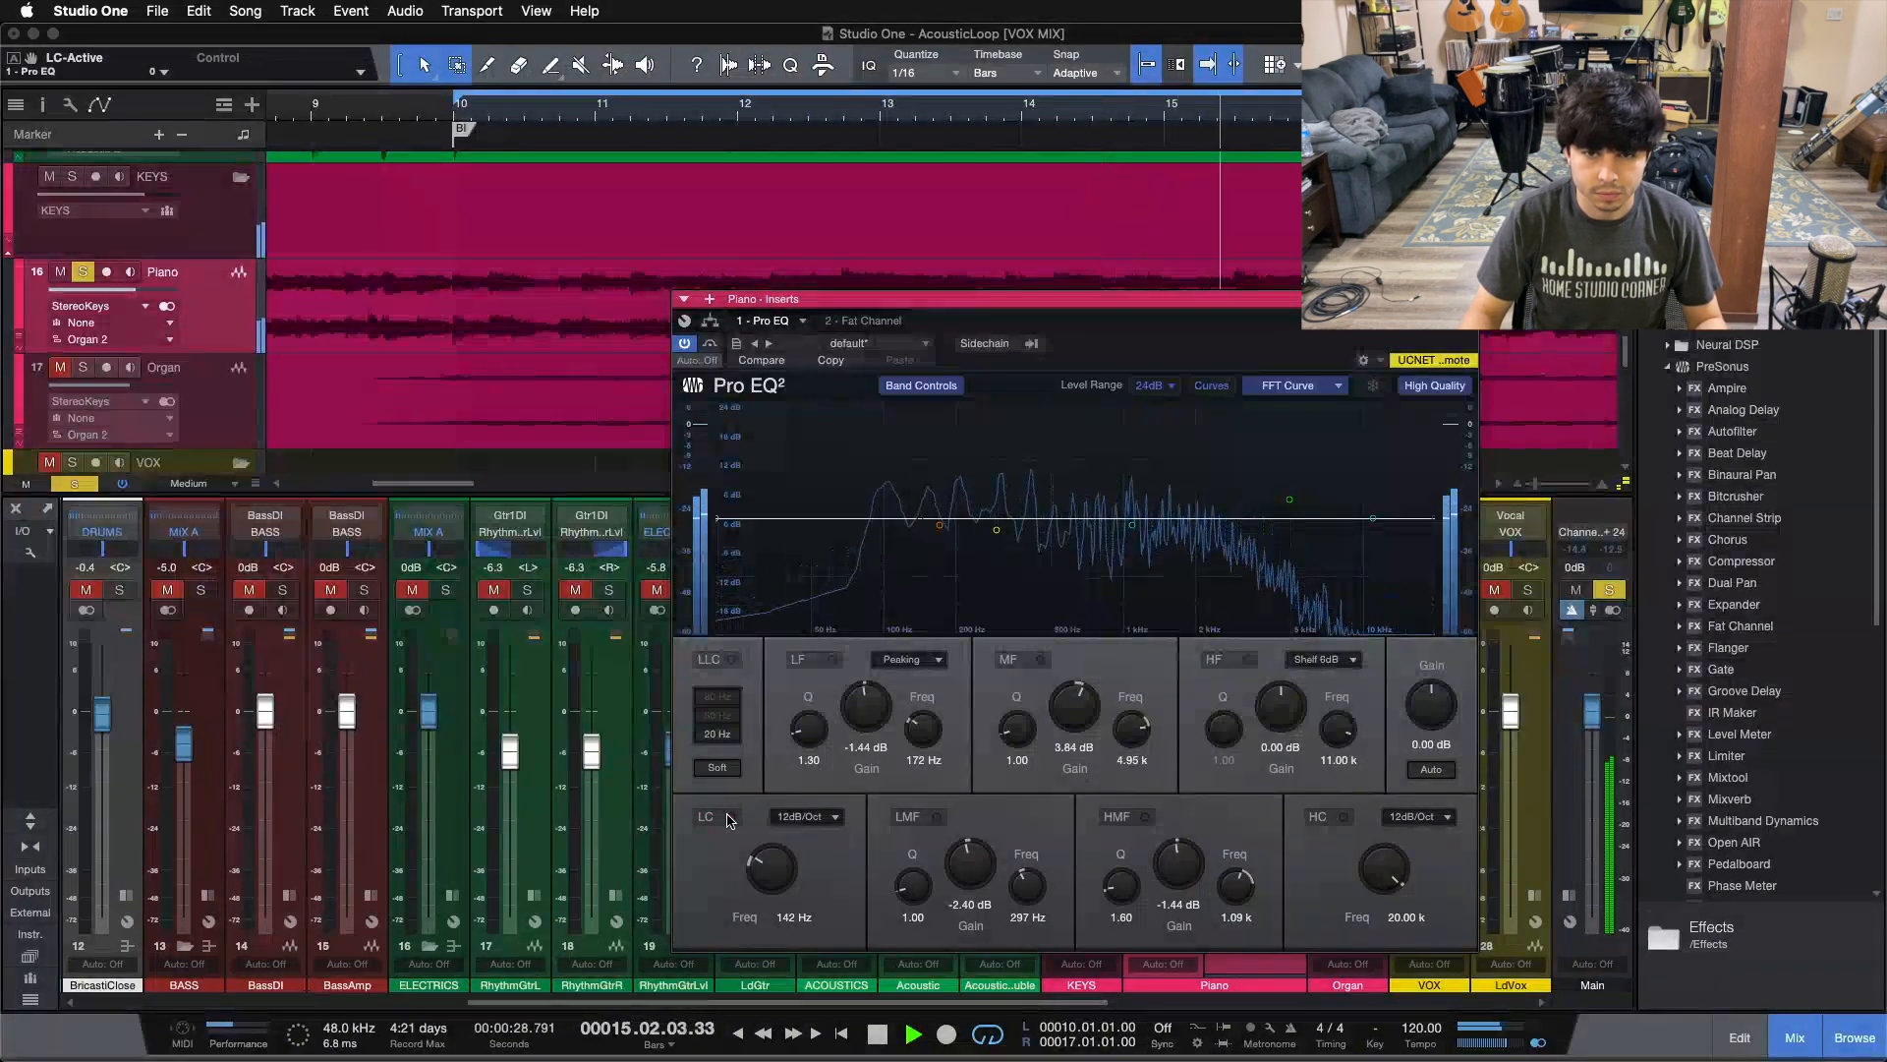
left_click(731, 817)
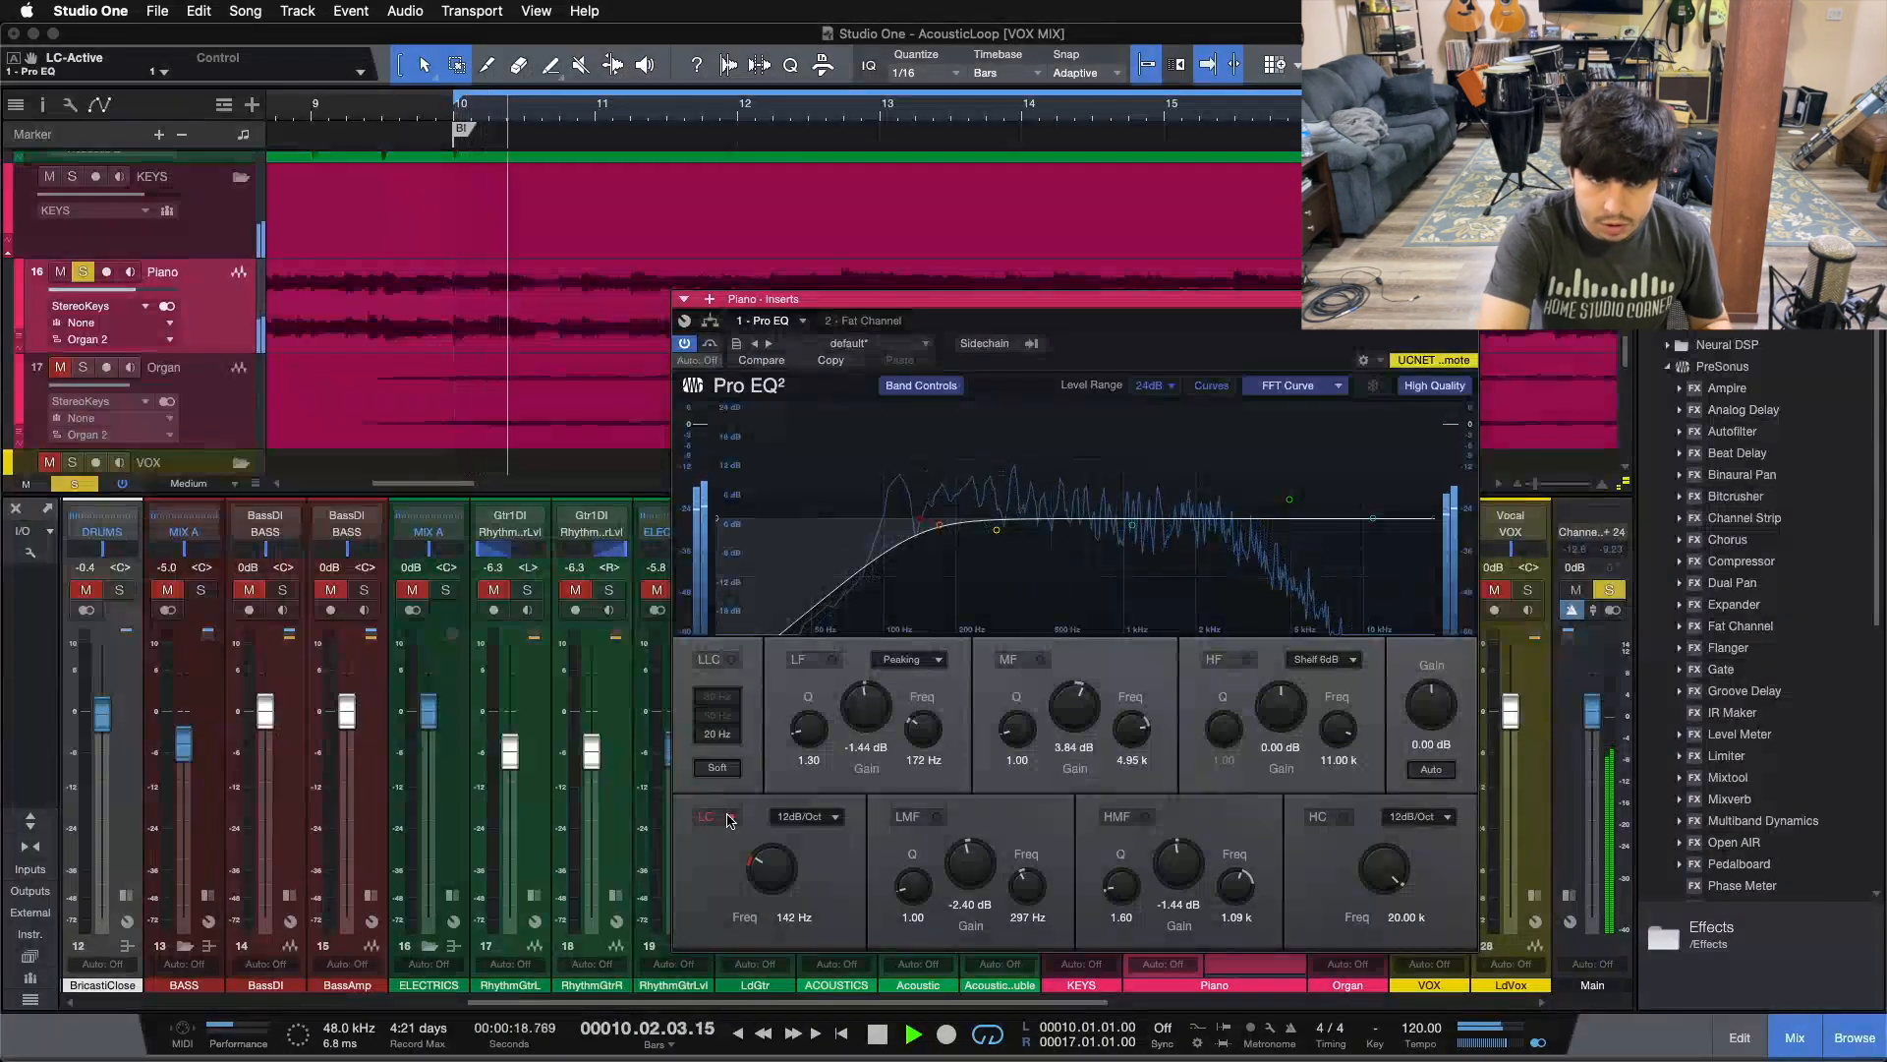
key("space")
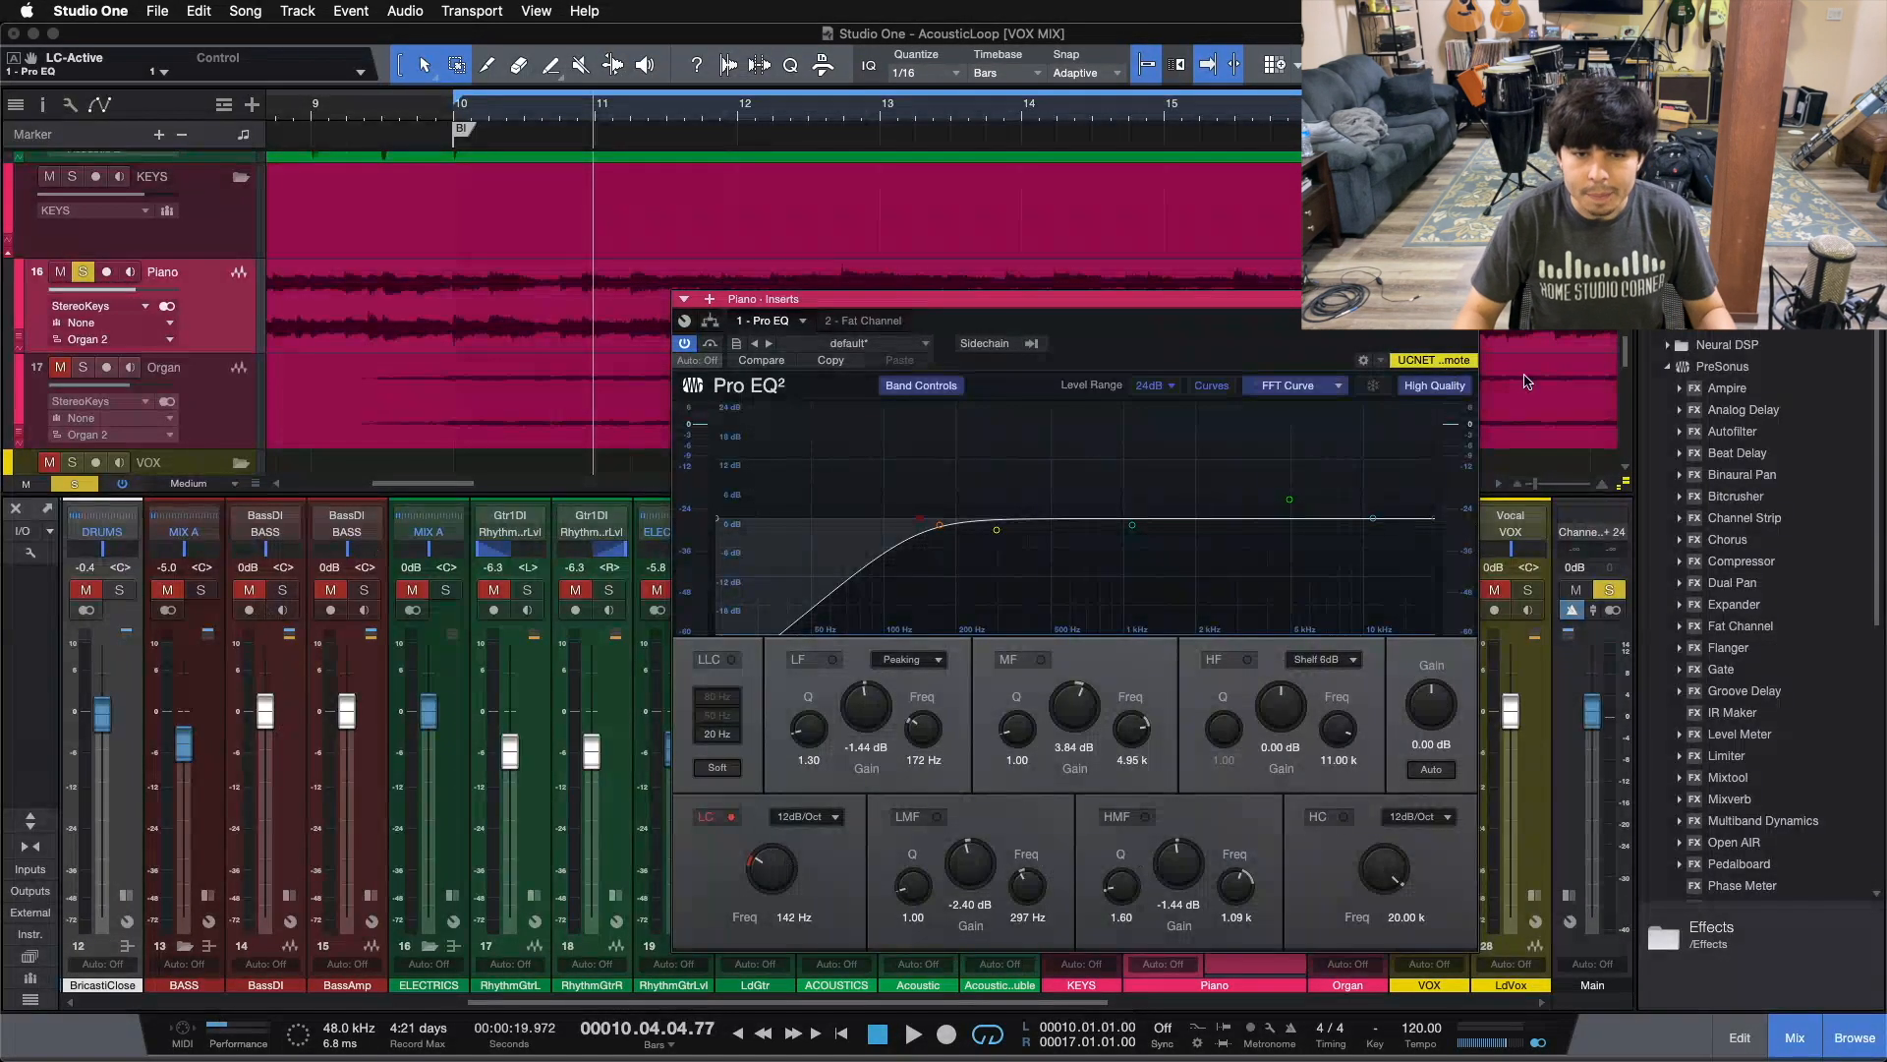
left_click_drag(760, 1002, 1034, 1003)
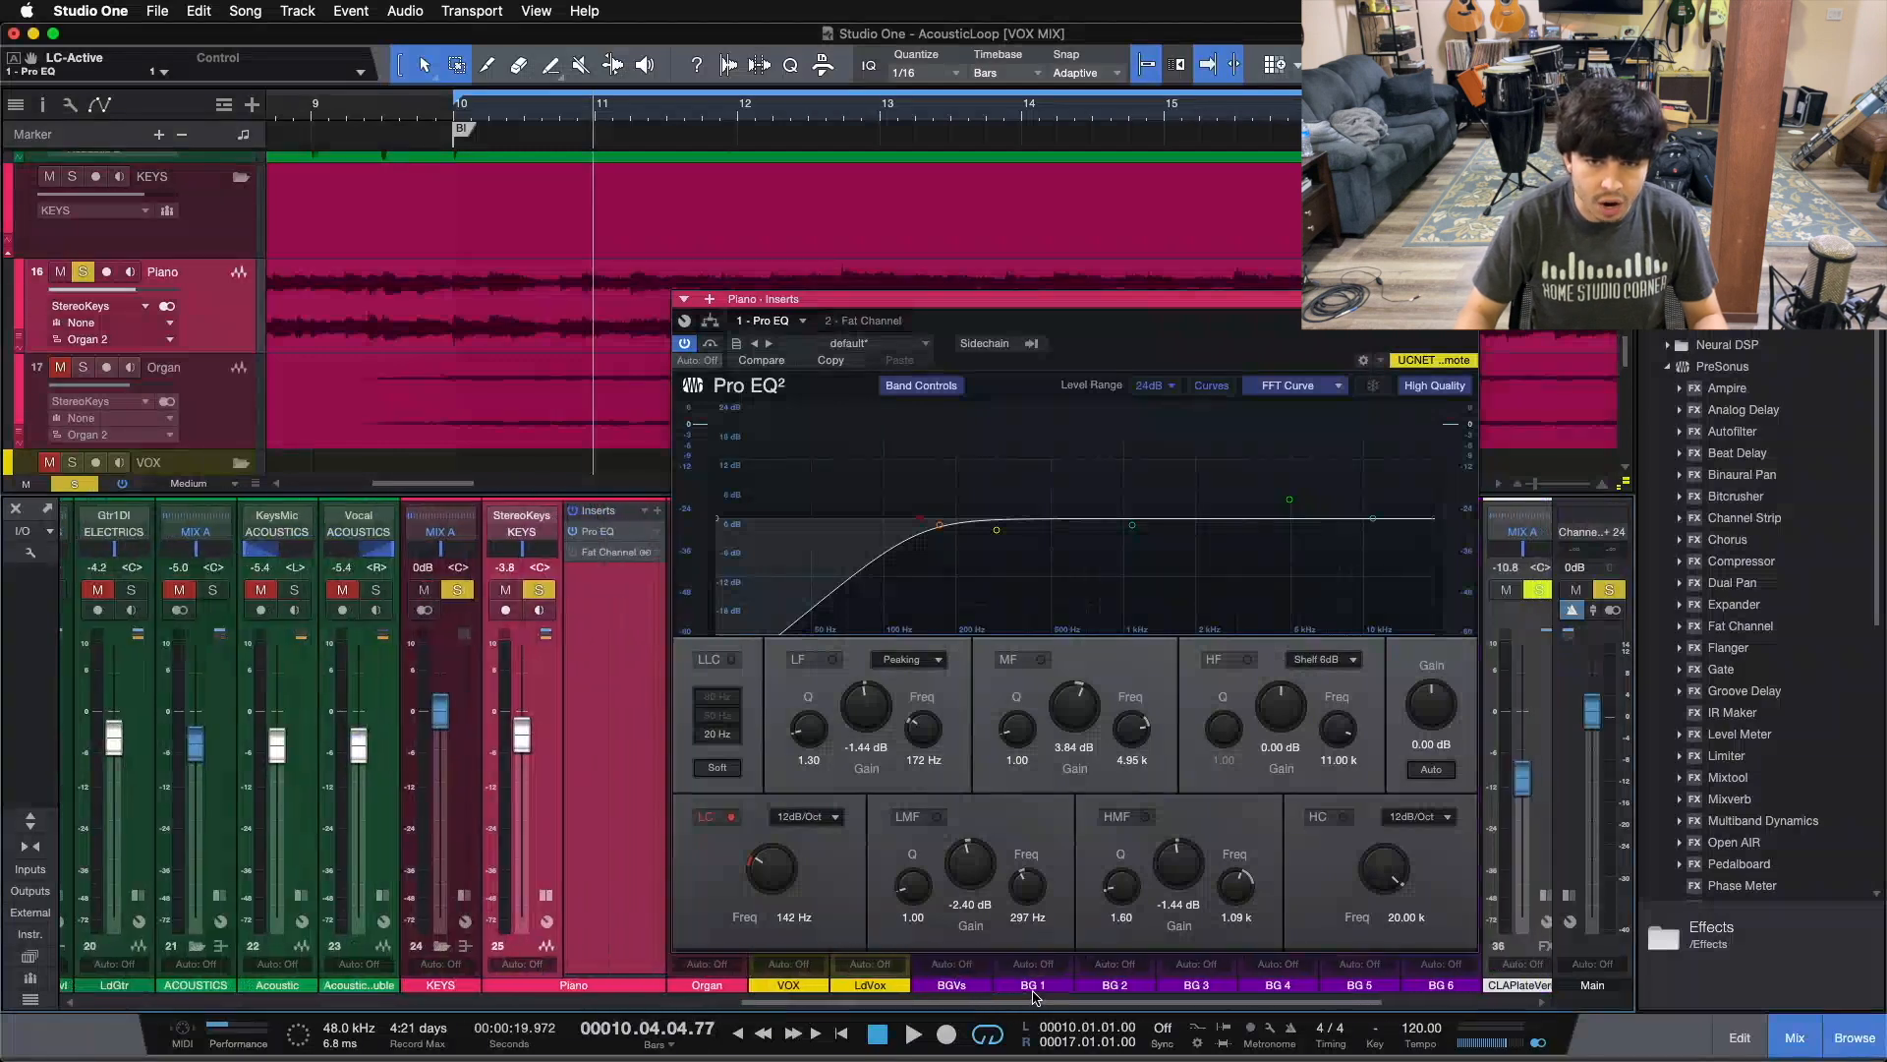
left_click(939, 527)
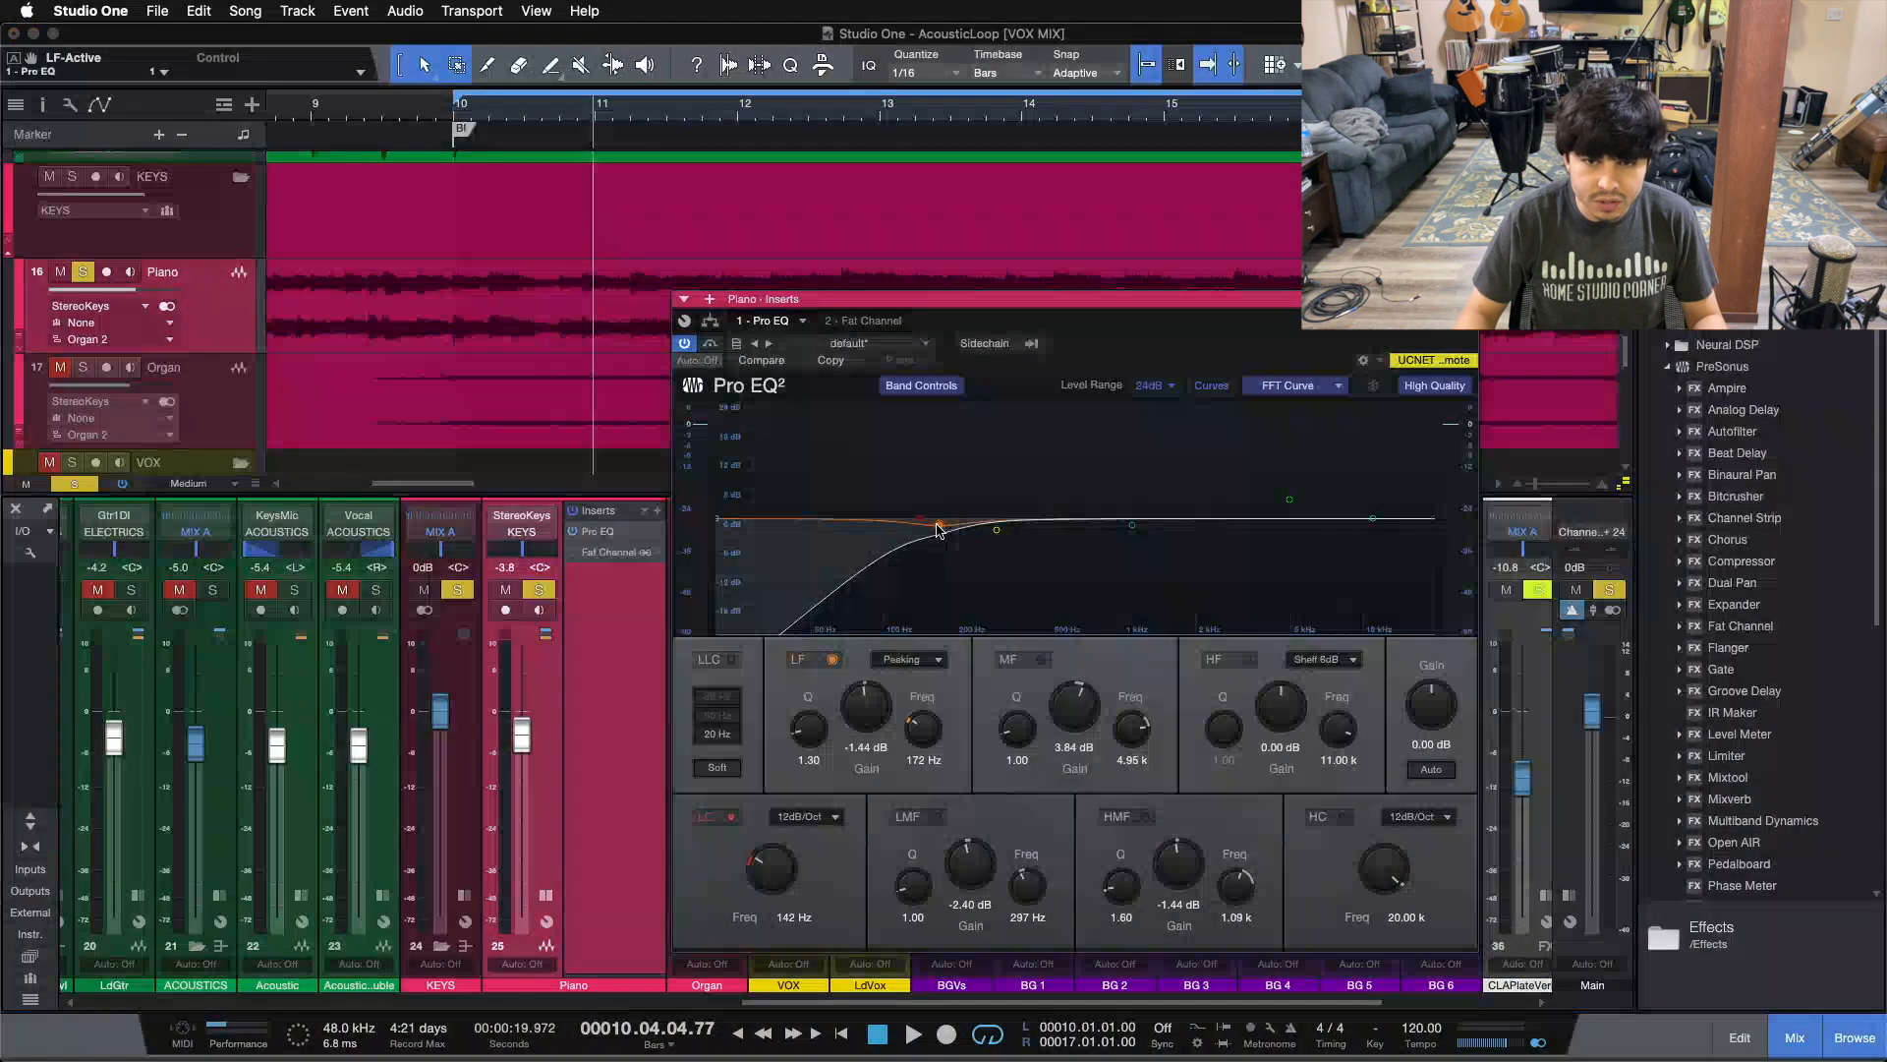
left_click(833, 660)
left_click(833, 659)
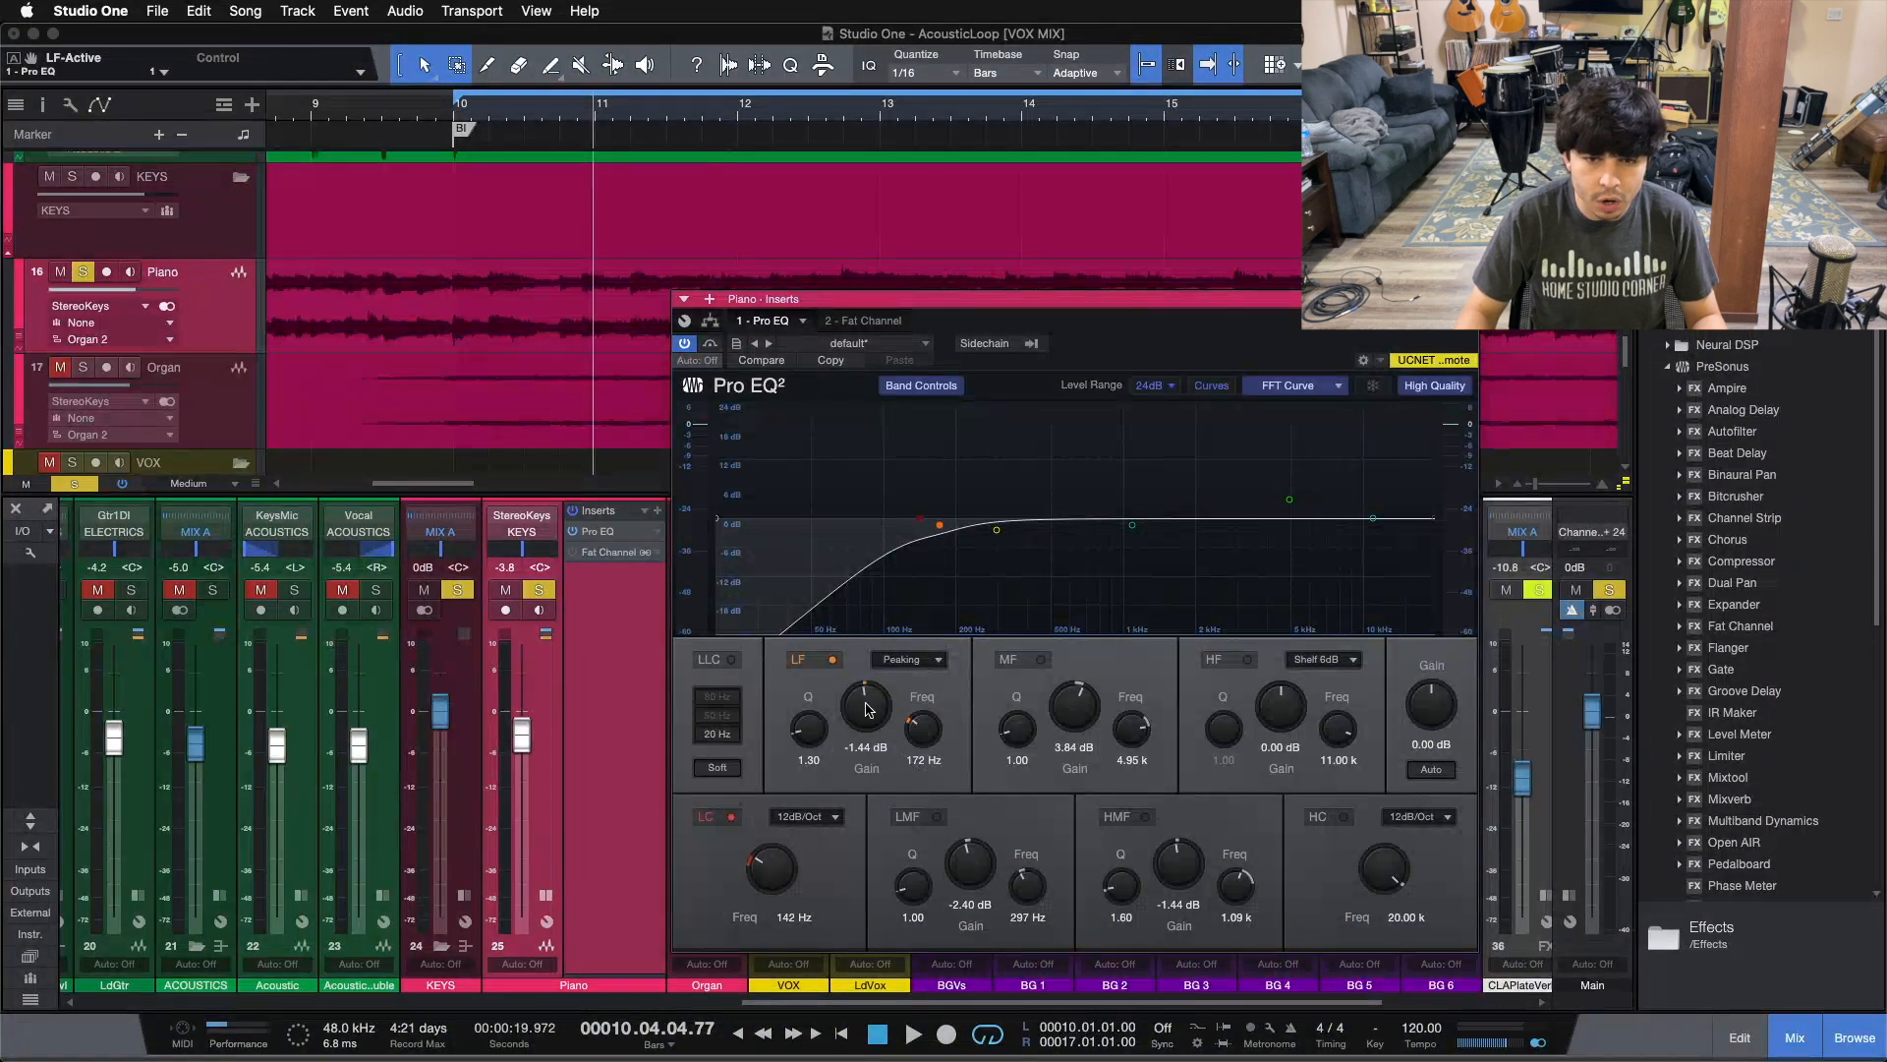
left_click(816, 663)
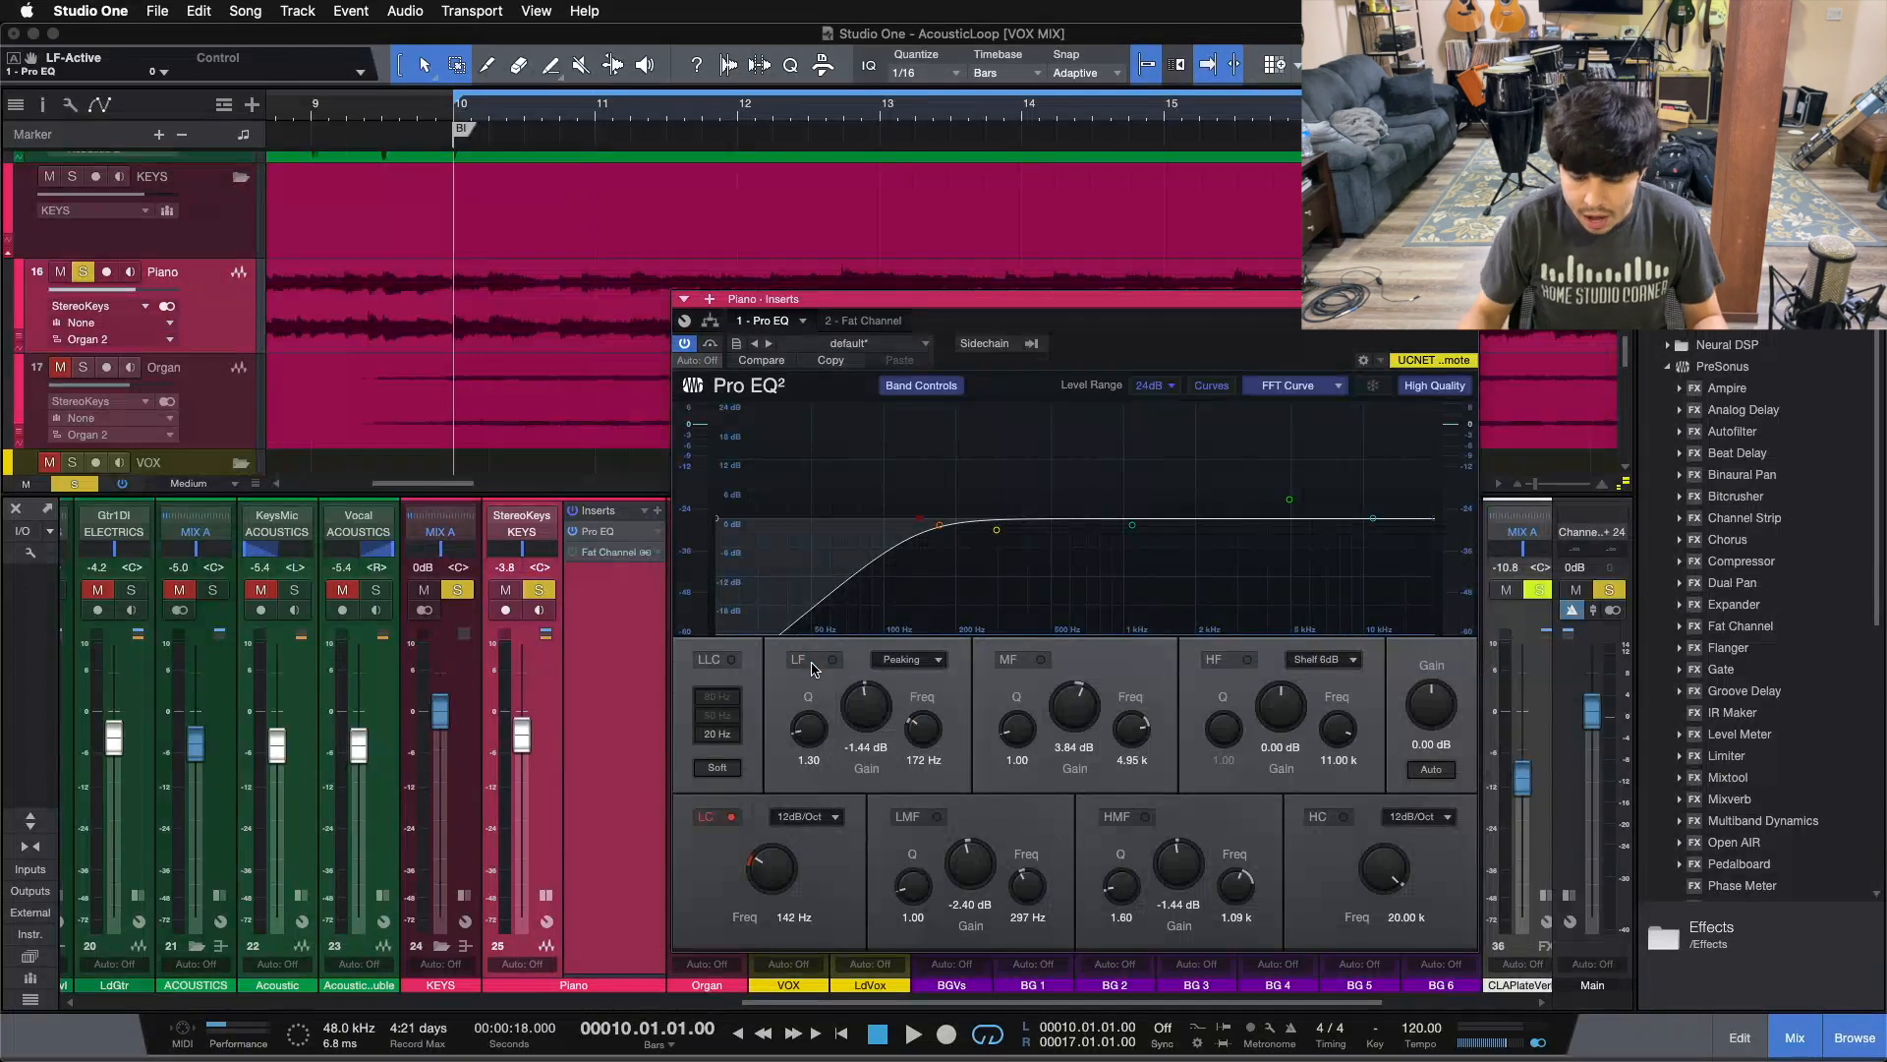
- Activate the piano EQ's LF band during playback, then try raising its gain and undo that gain change
key("space")
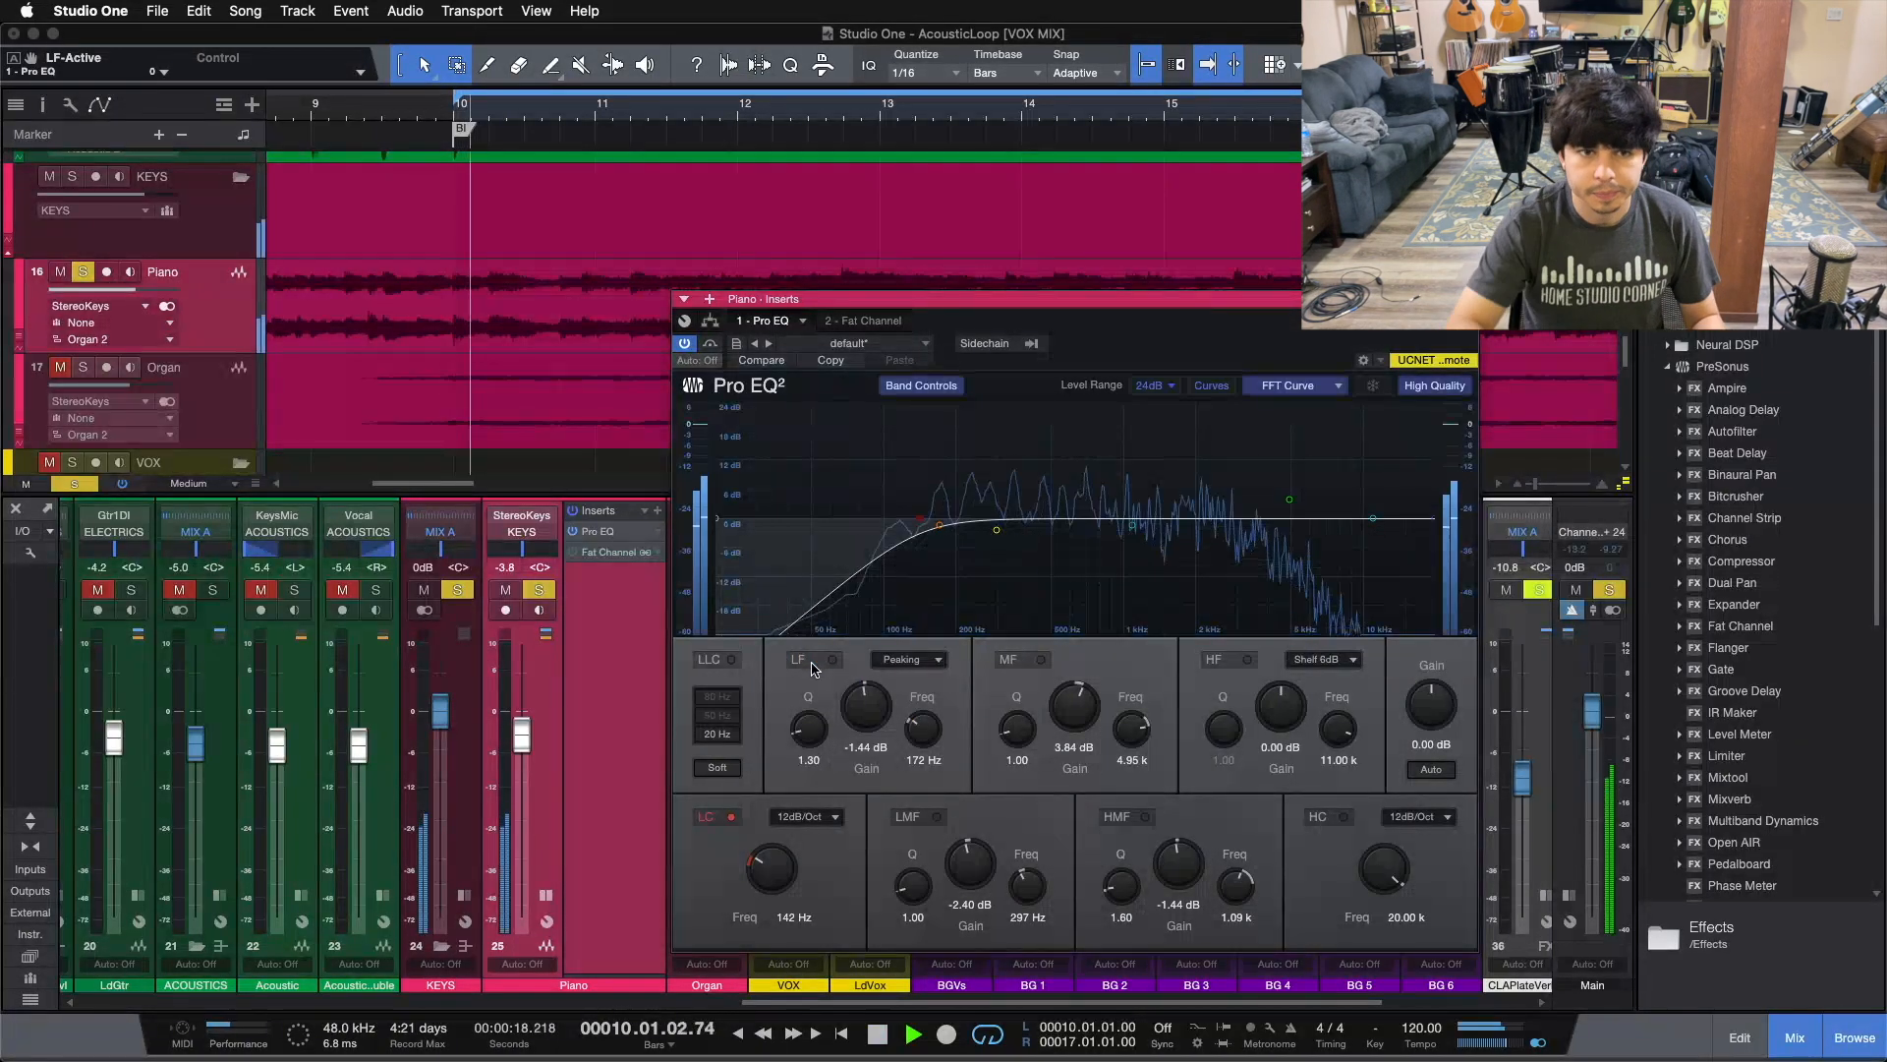
left_click(816, 663)
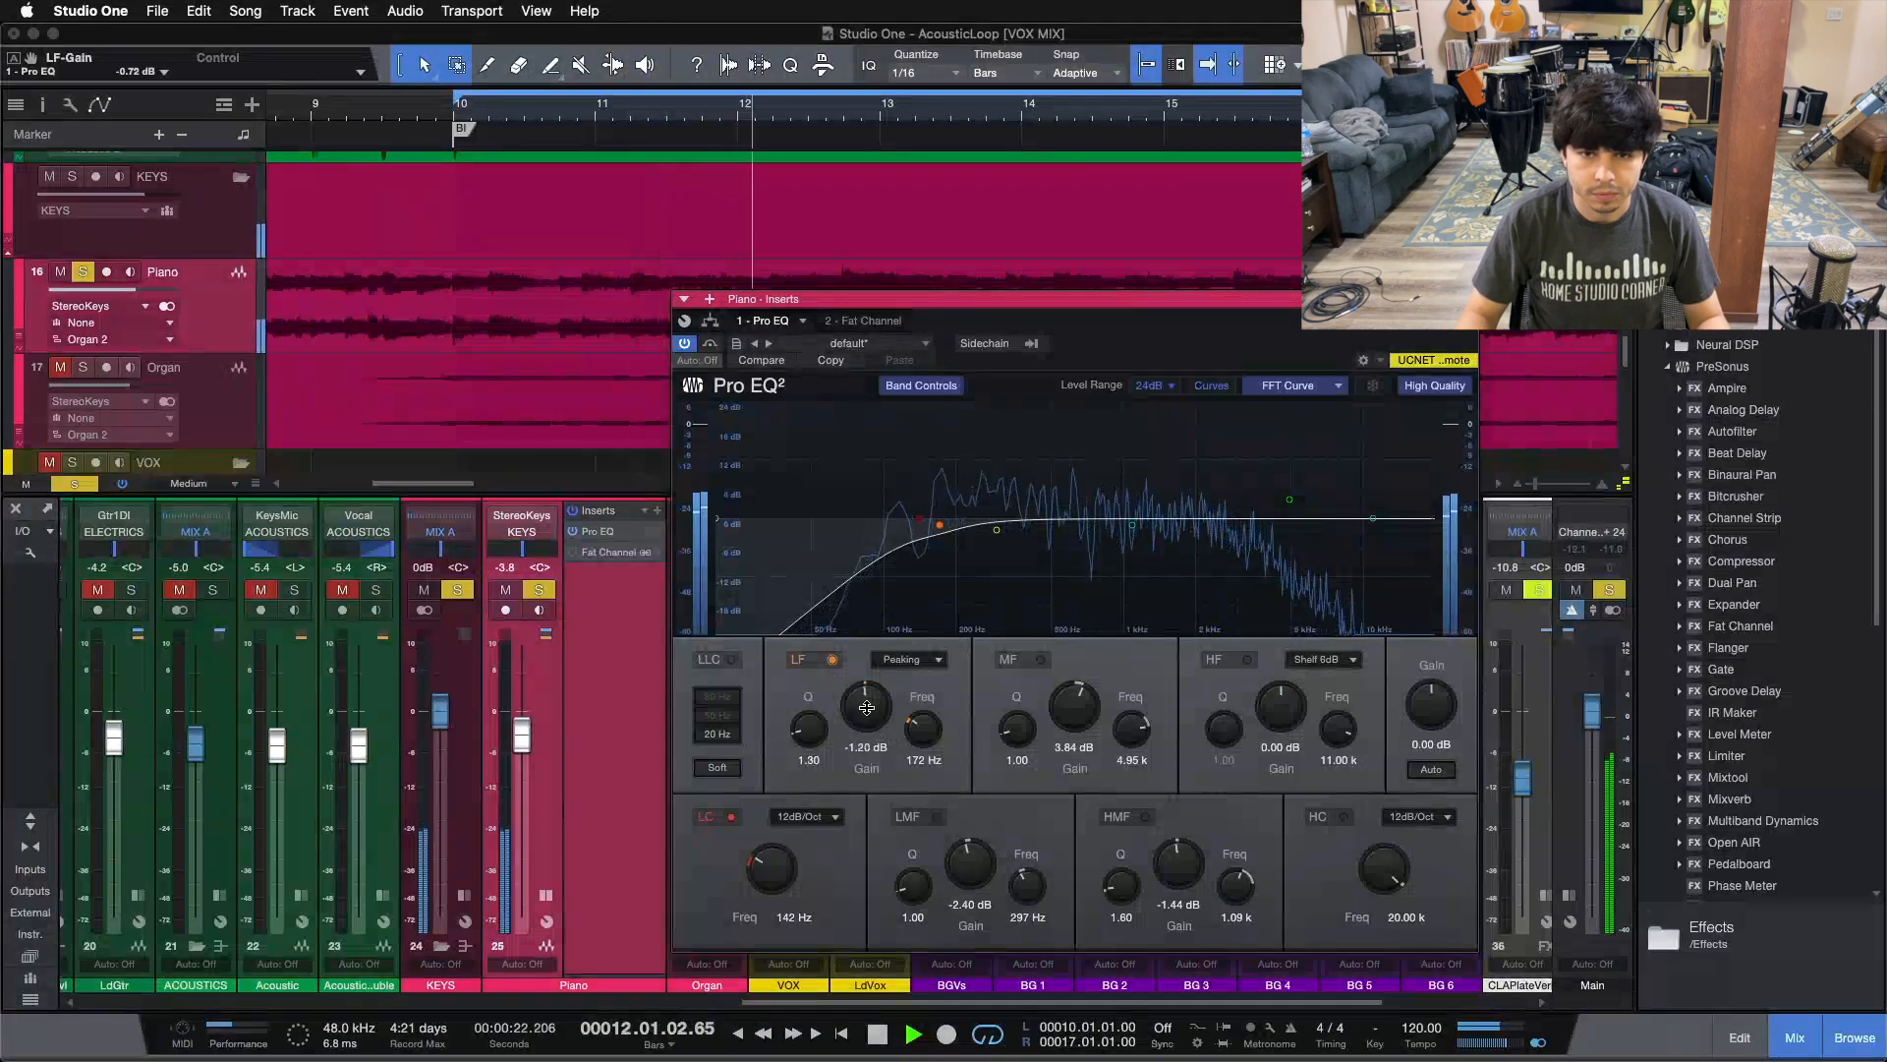
left_click_drag(888, 737, 867, 661)
key("super+z")
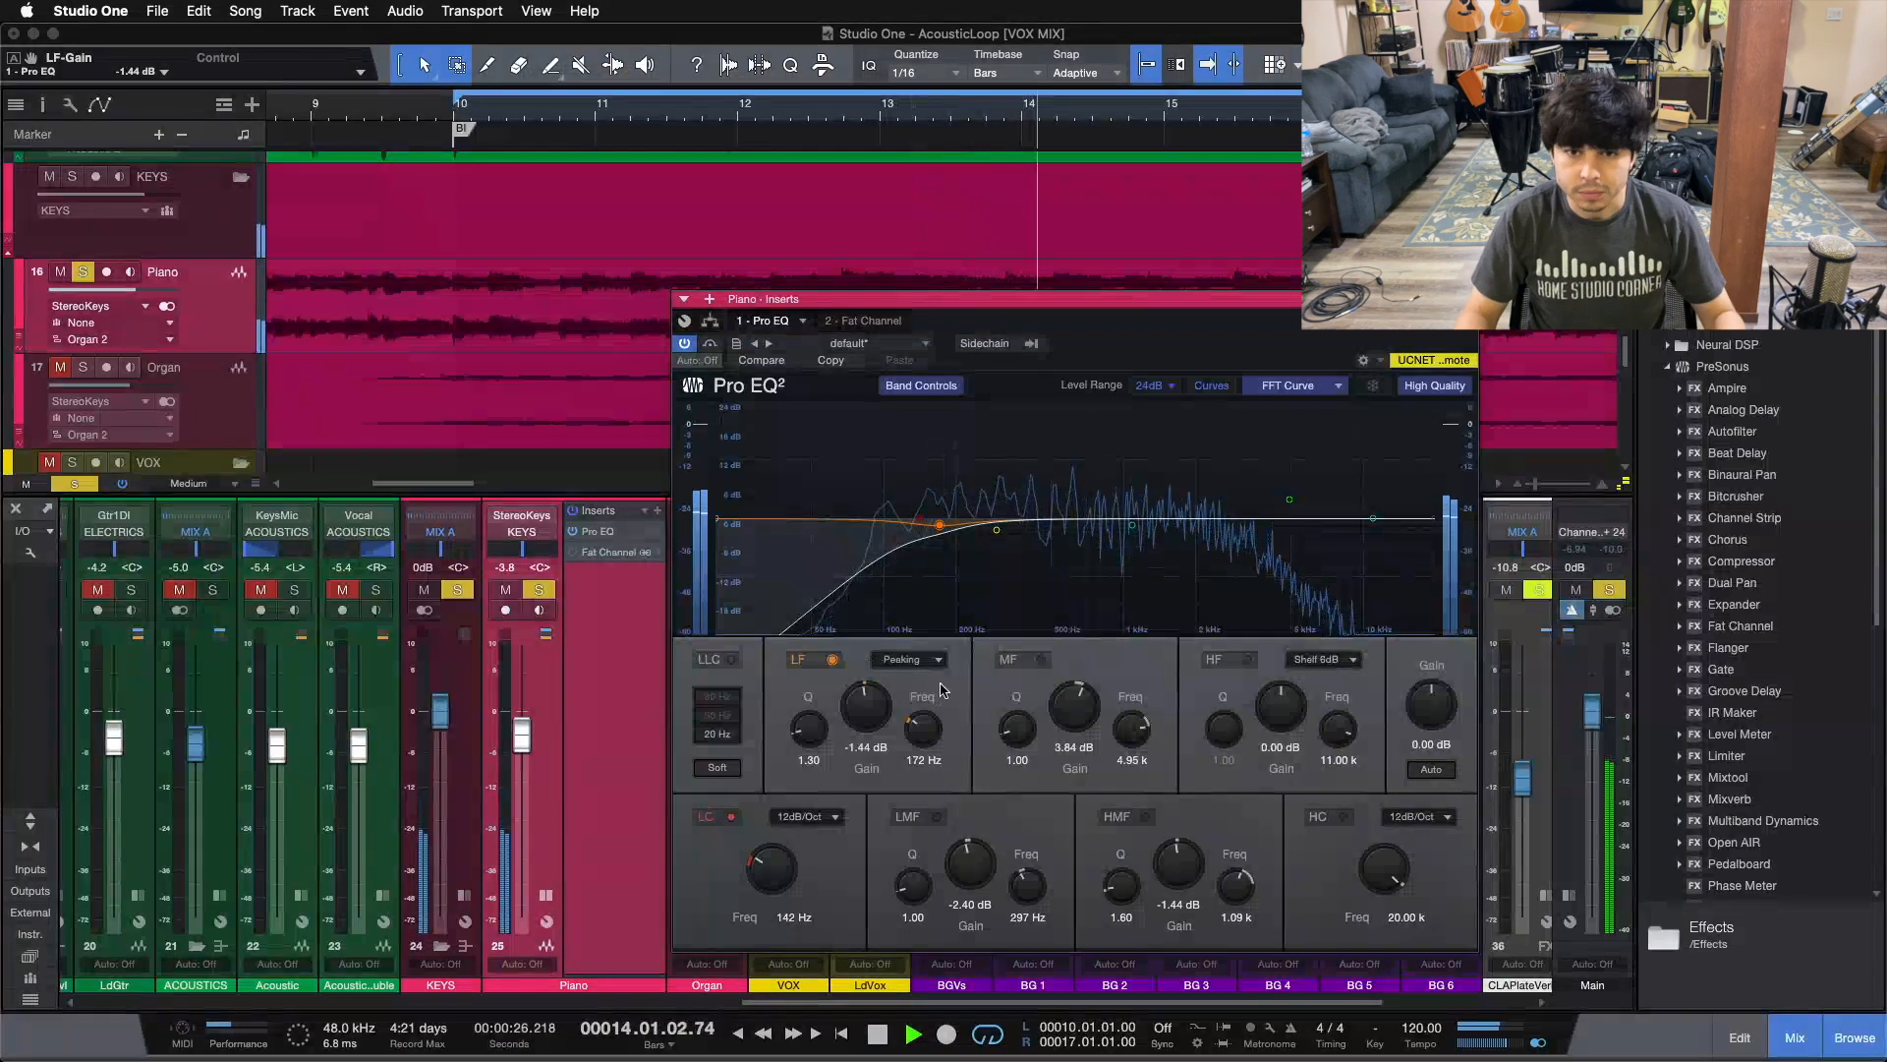
- Compare the playing piano with the LF band off and on, leaving the band active
left_click(830, 660)
left_click(831, 660)
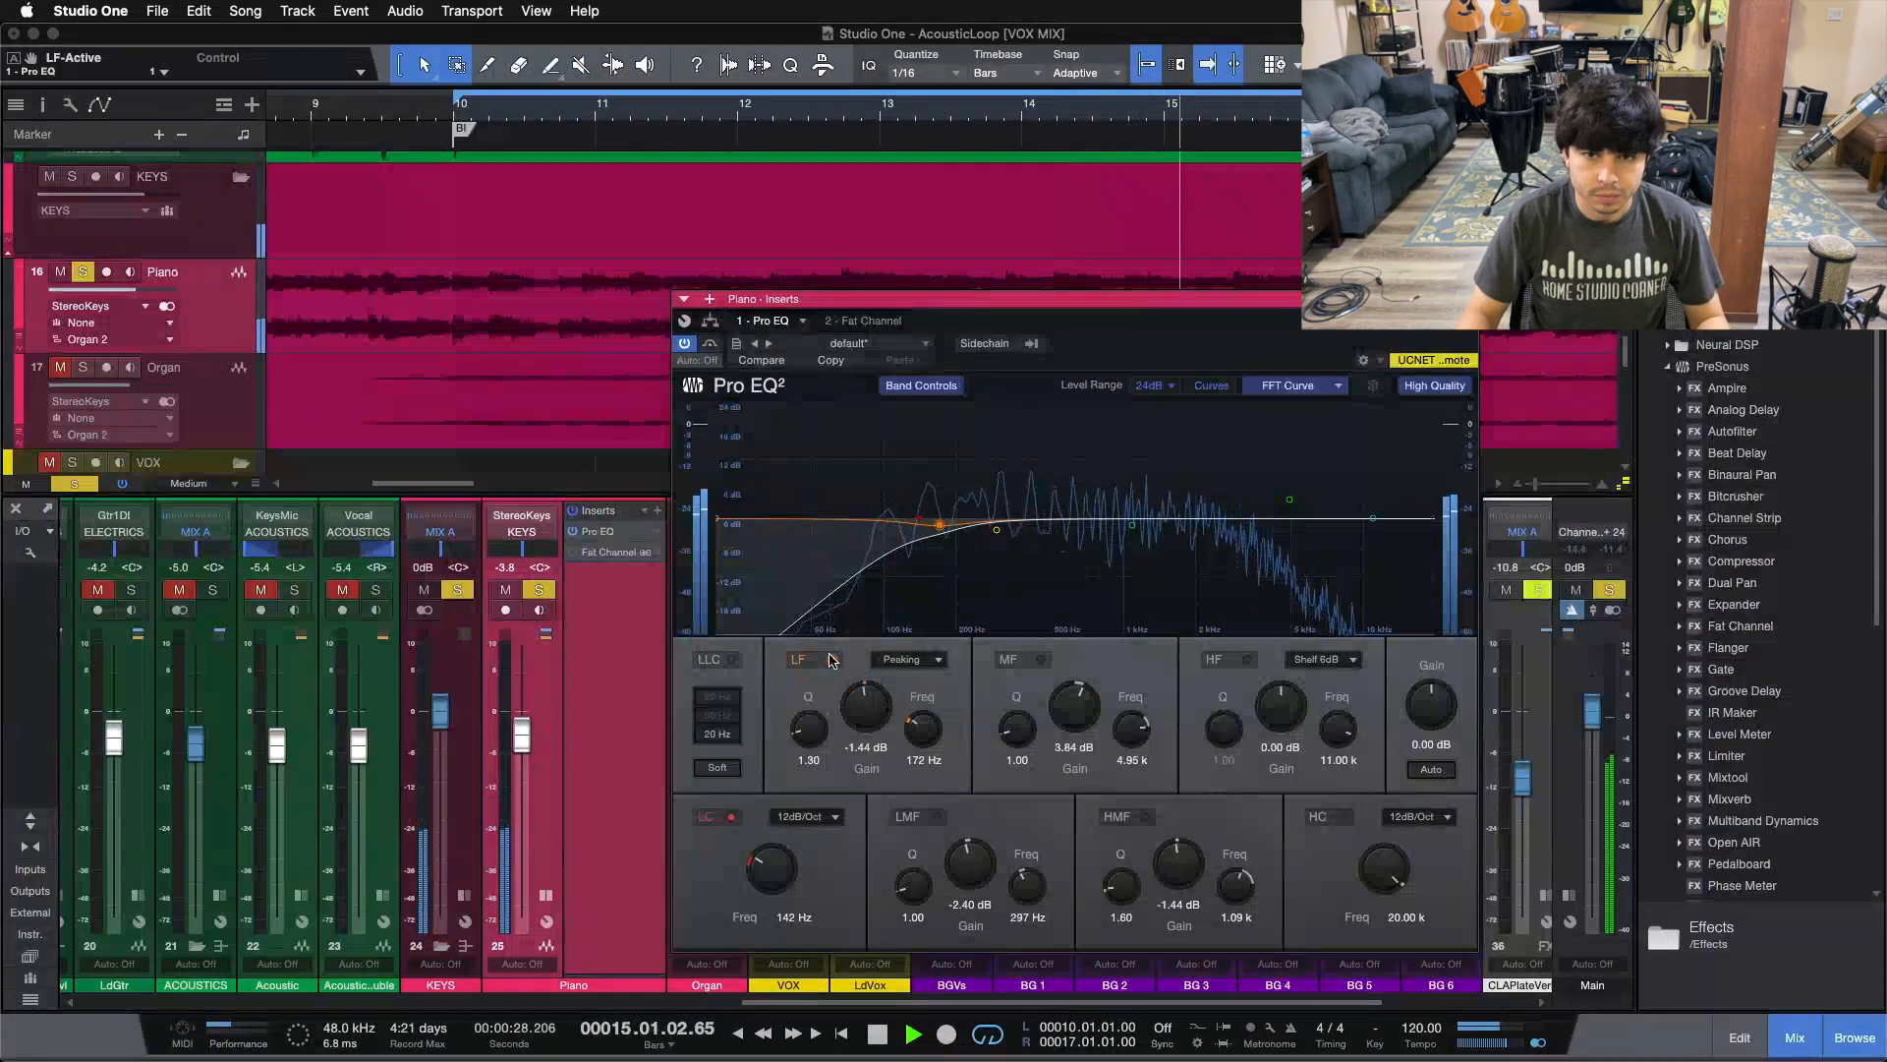
left_click(831, 660)
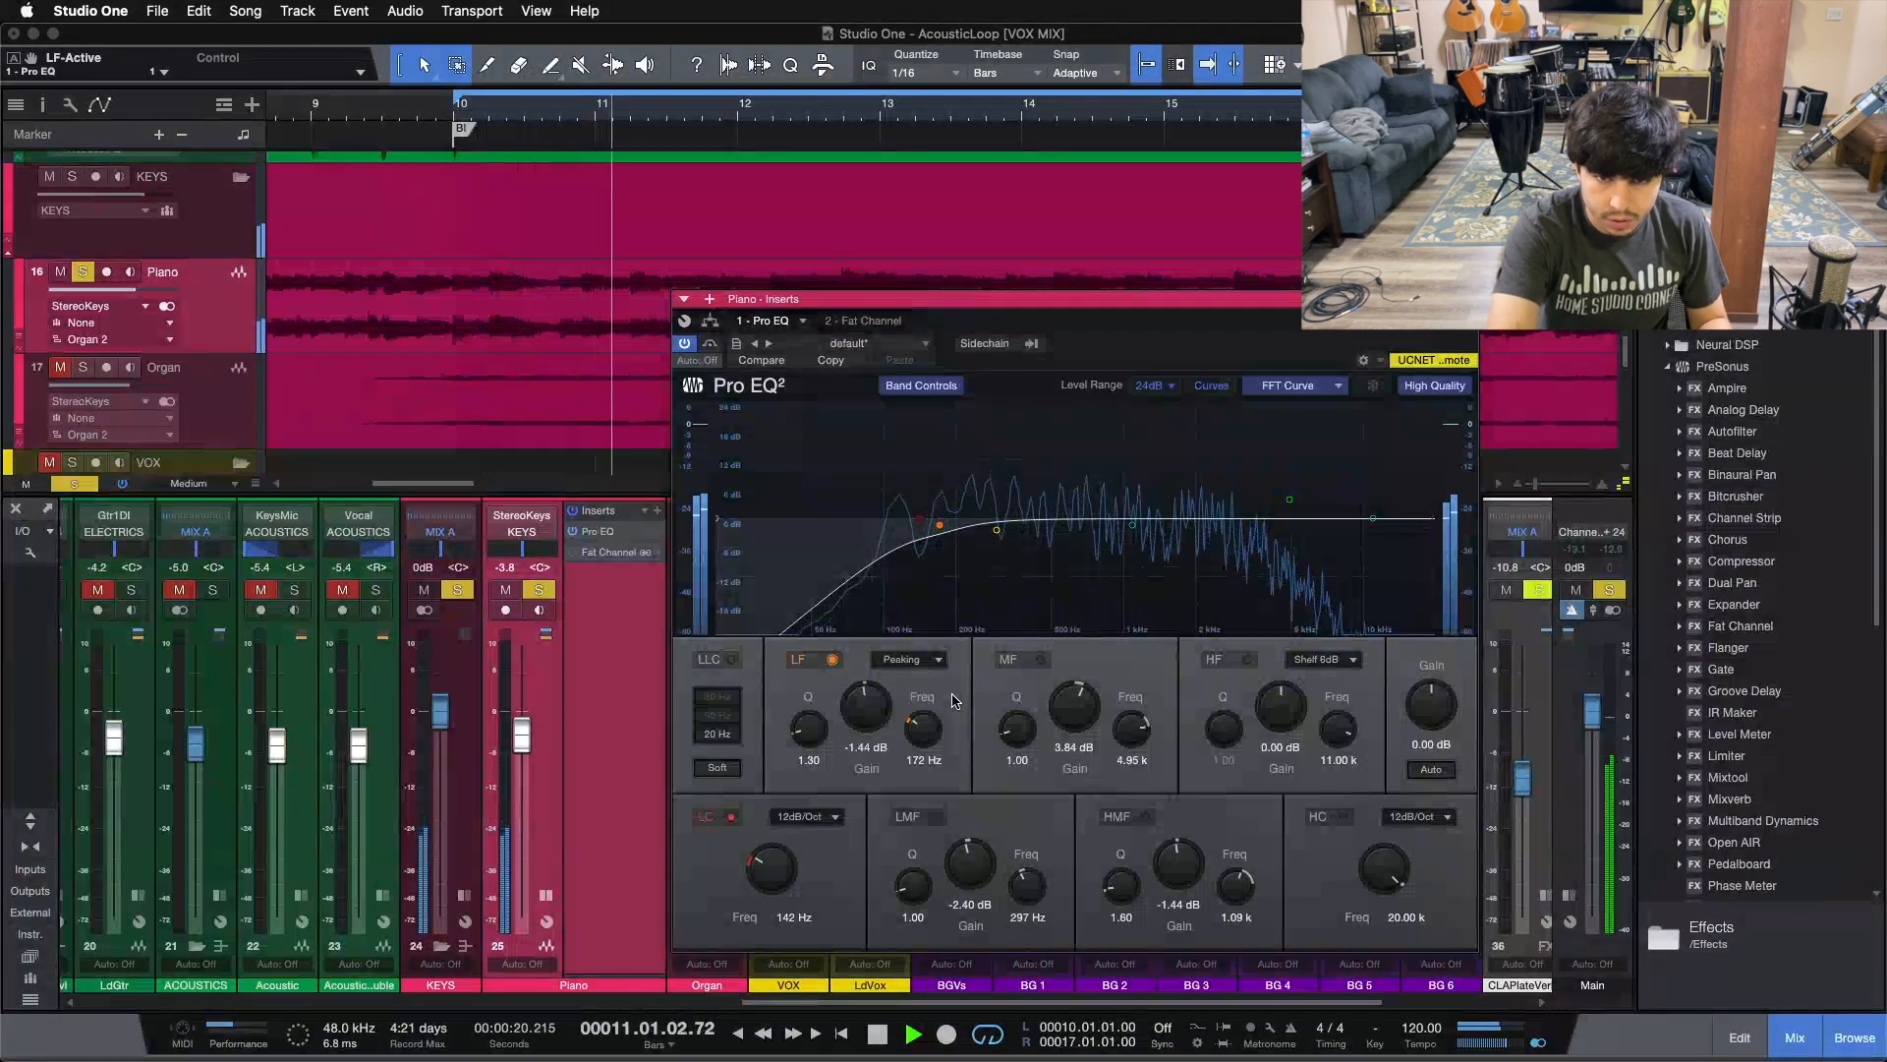
- Activate the piano EQ's LMF band and compare the soloed piano with the band off and on during playback
key("space")
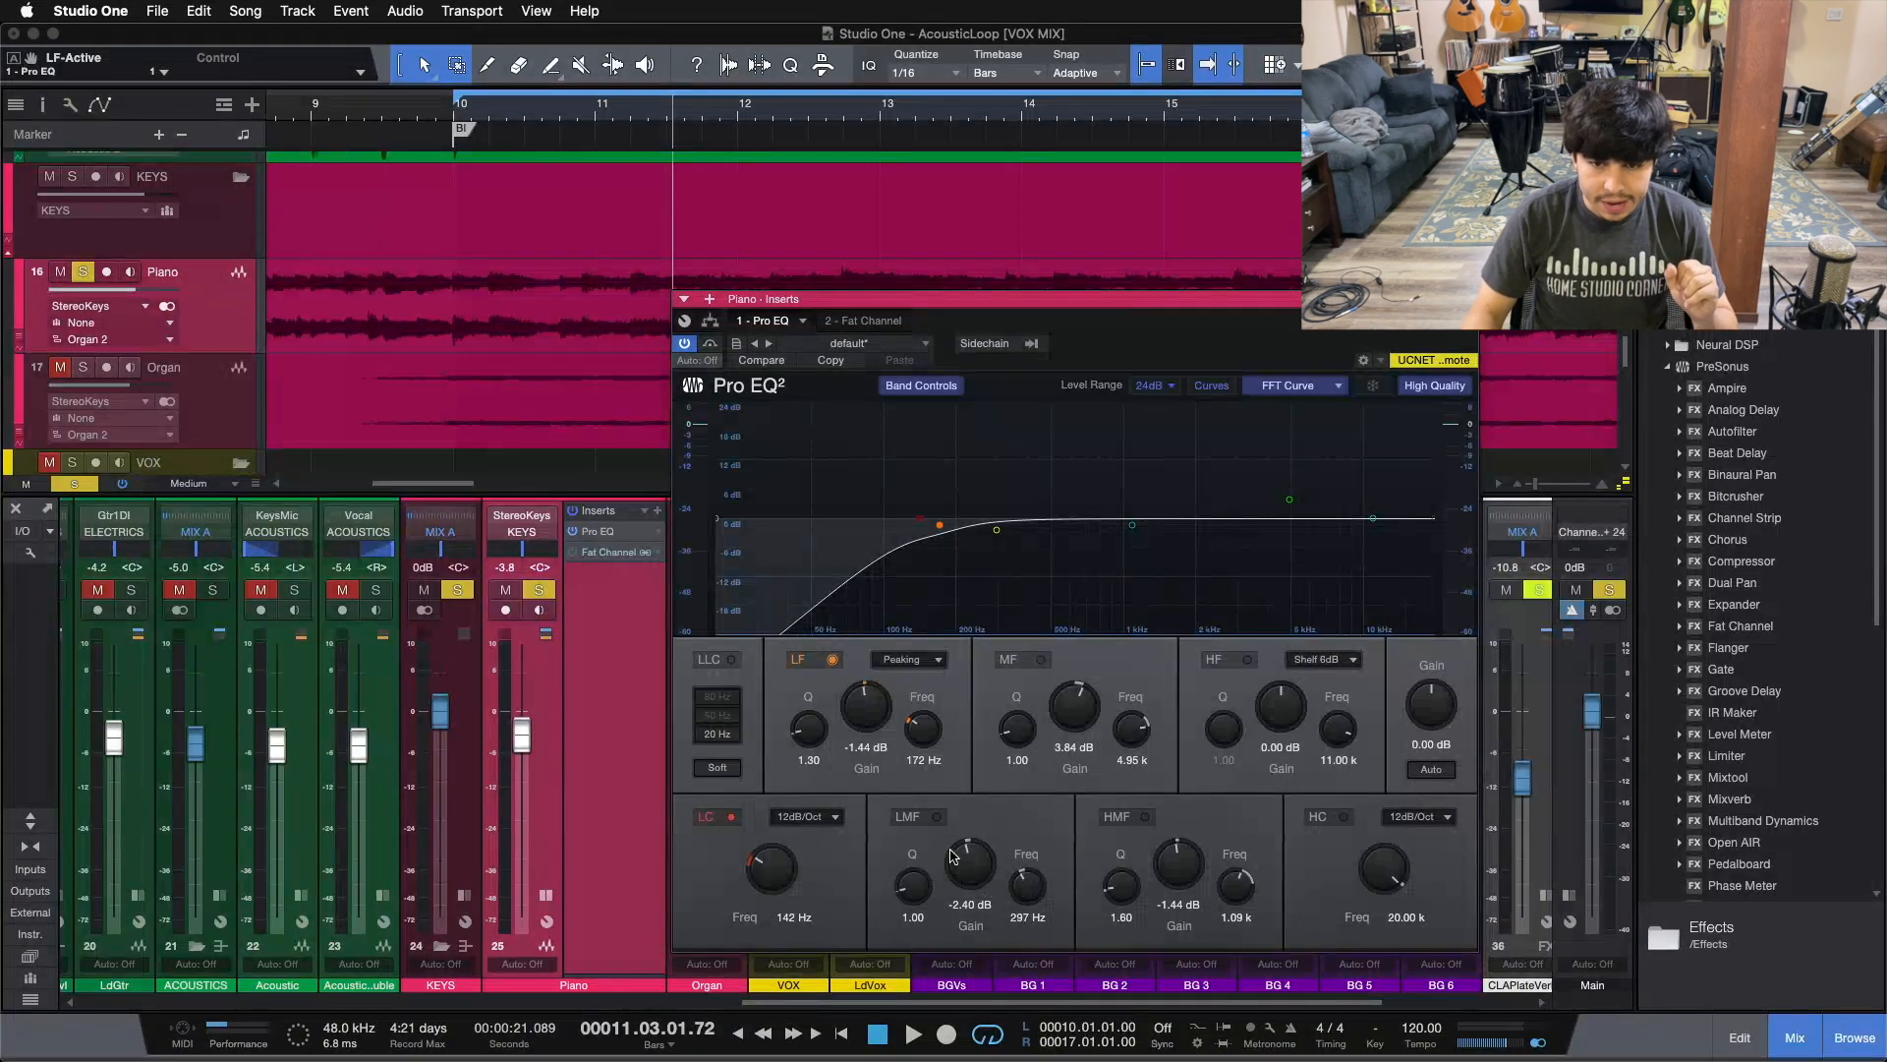
left_click(934, 818)
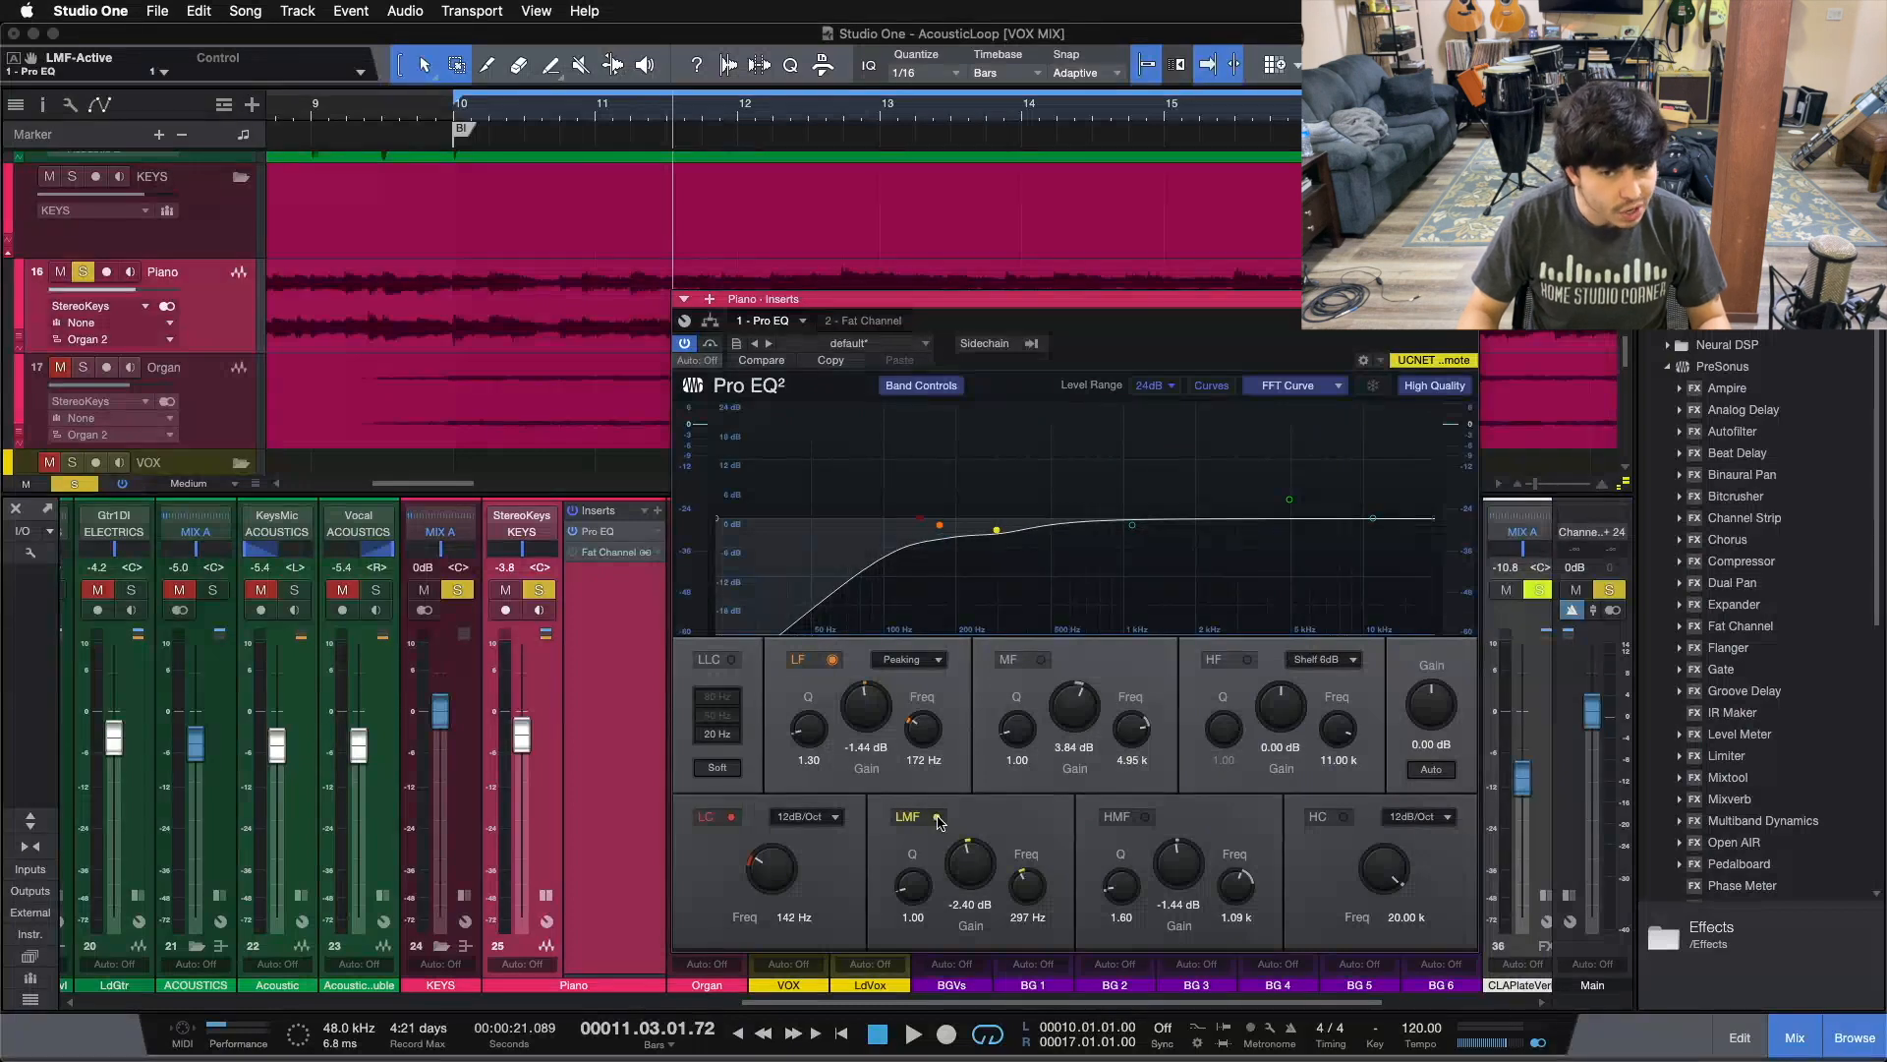
key("space")
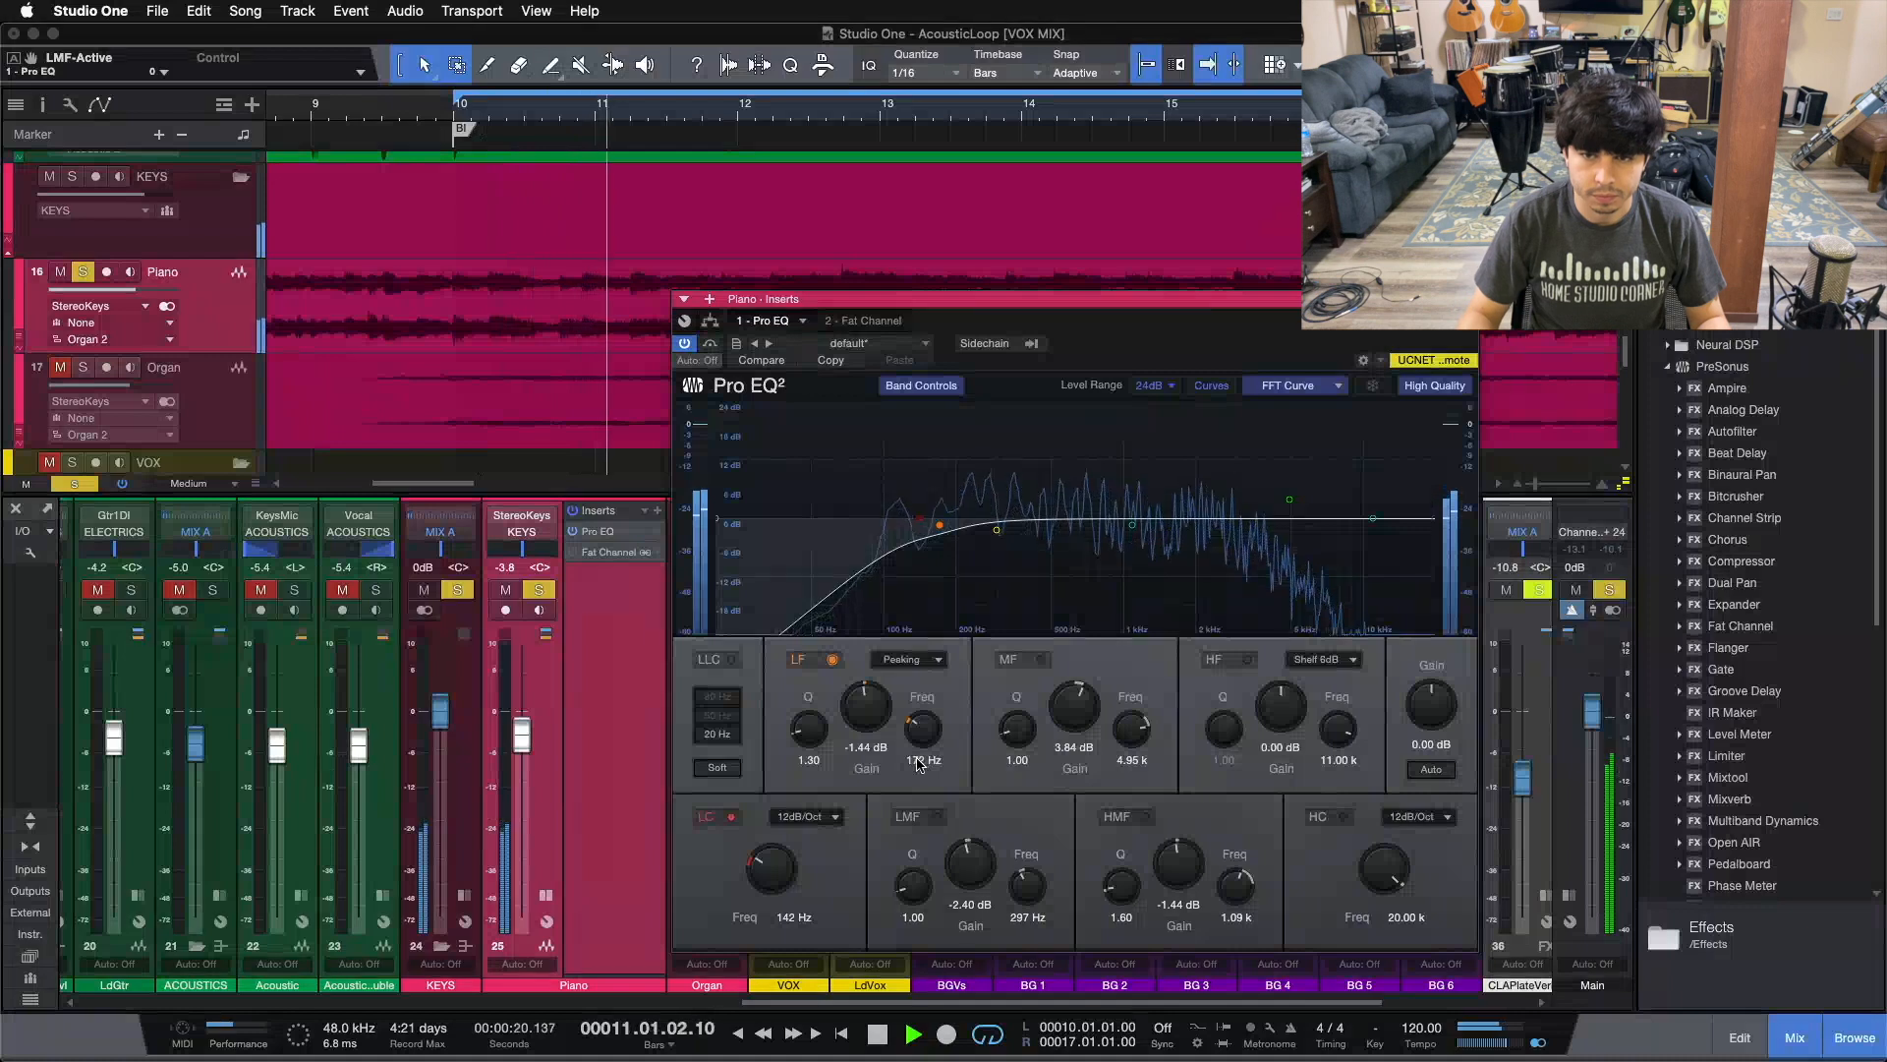
left_click(936, 817)
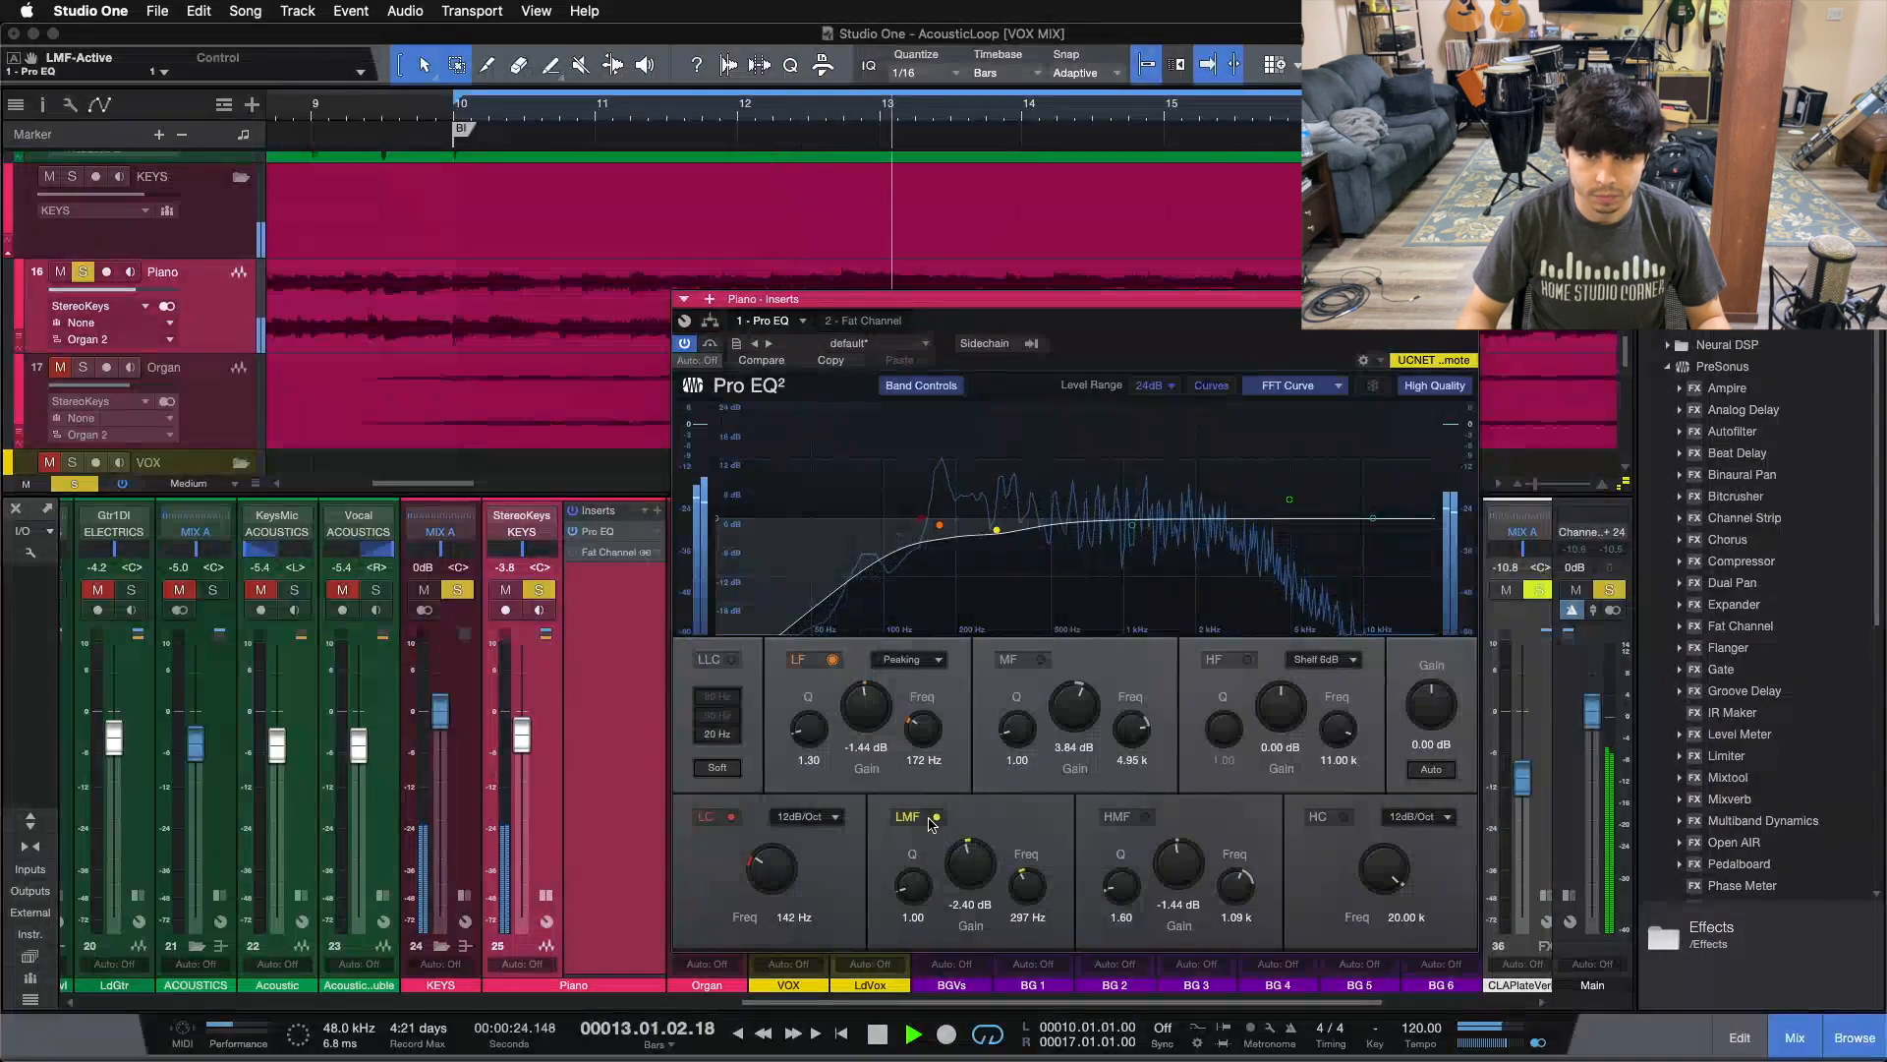
- Try boosting the LMF band's gain to 12 dB during playback, undo the boost and stop playback
left_click_drag(970, 863, 989, 811)
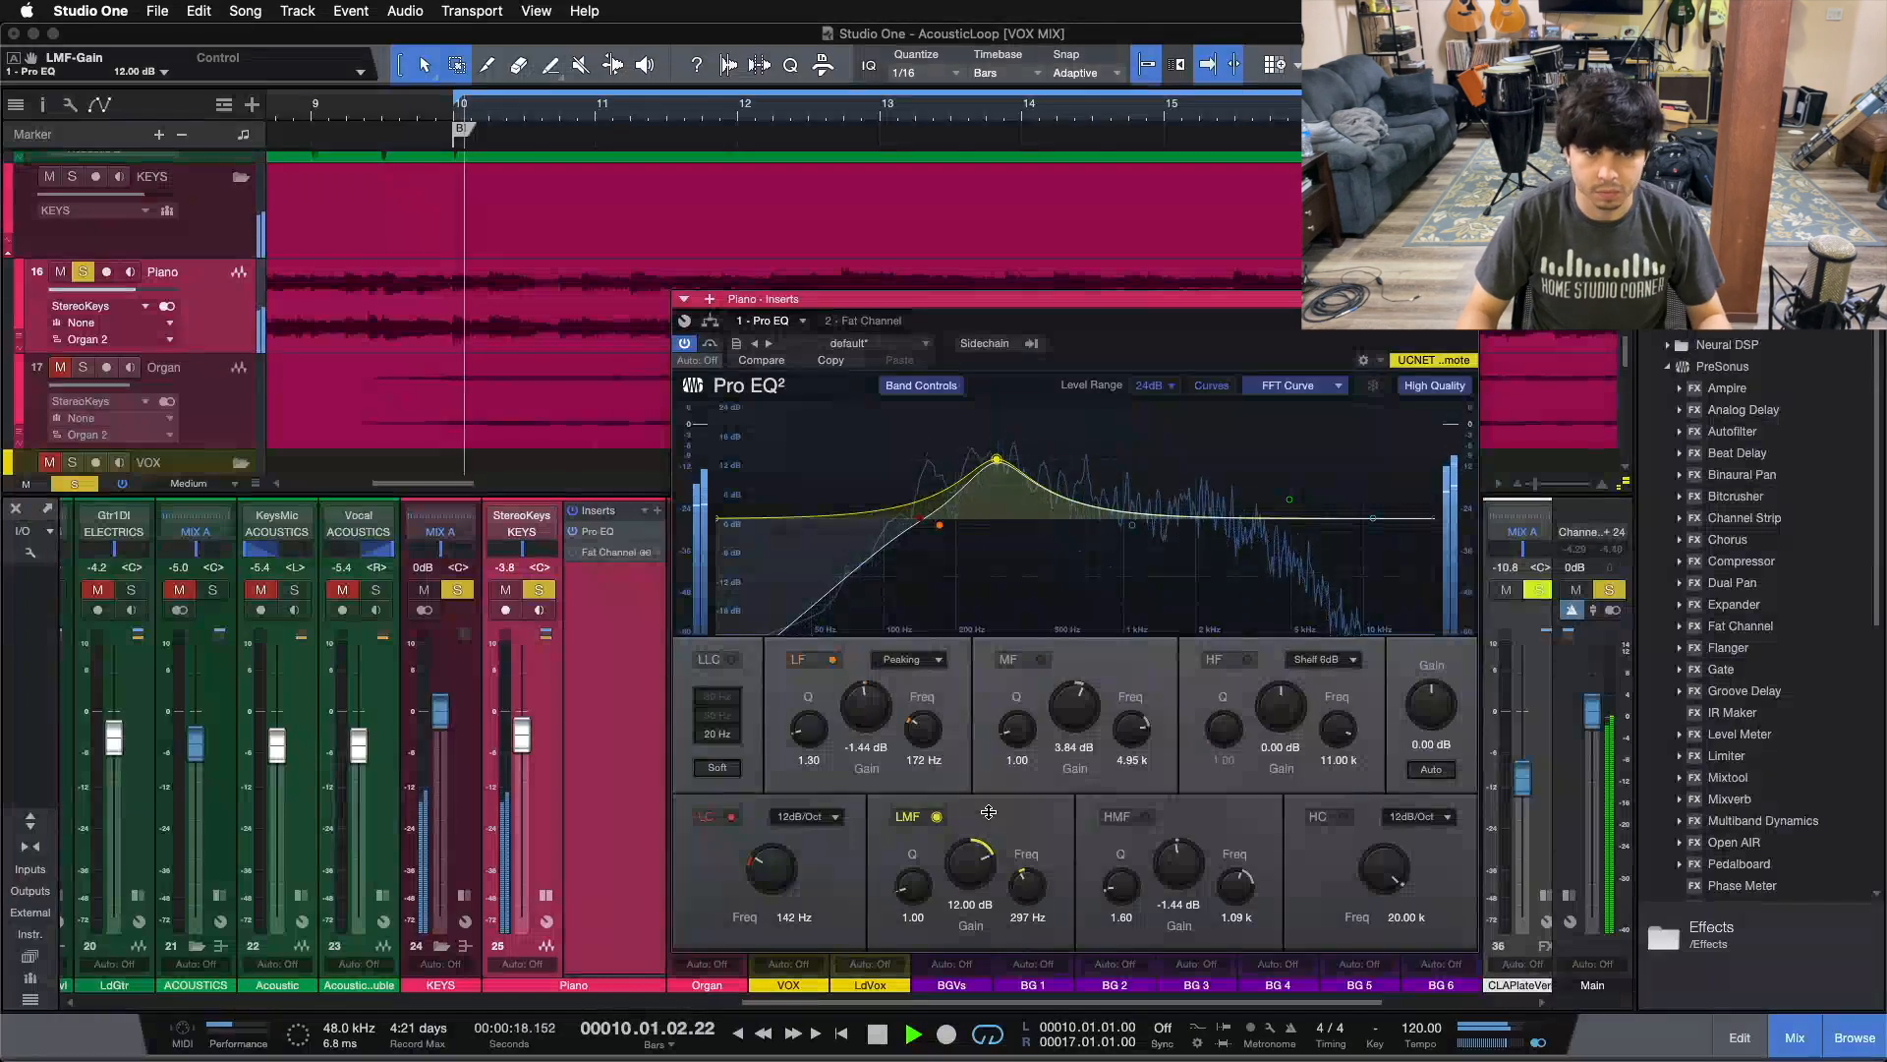
key("super+z")
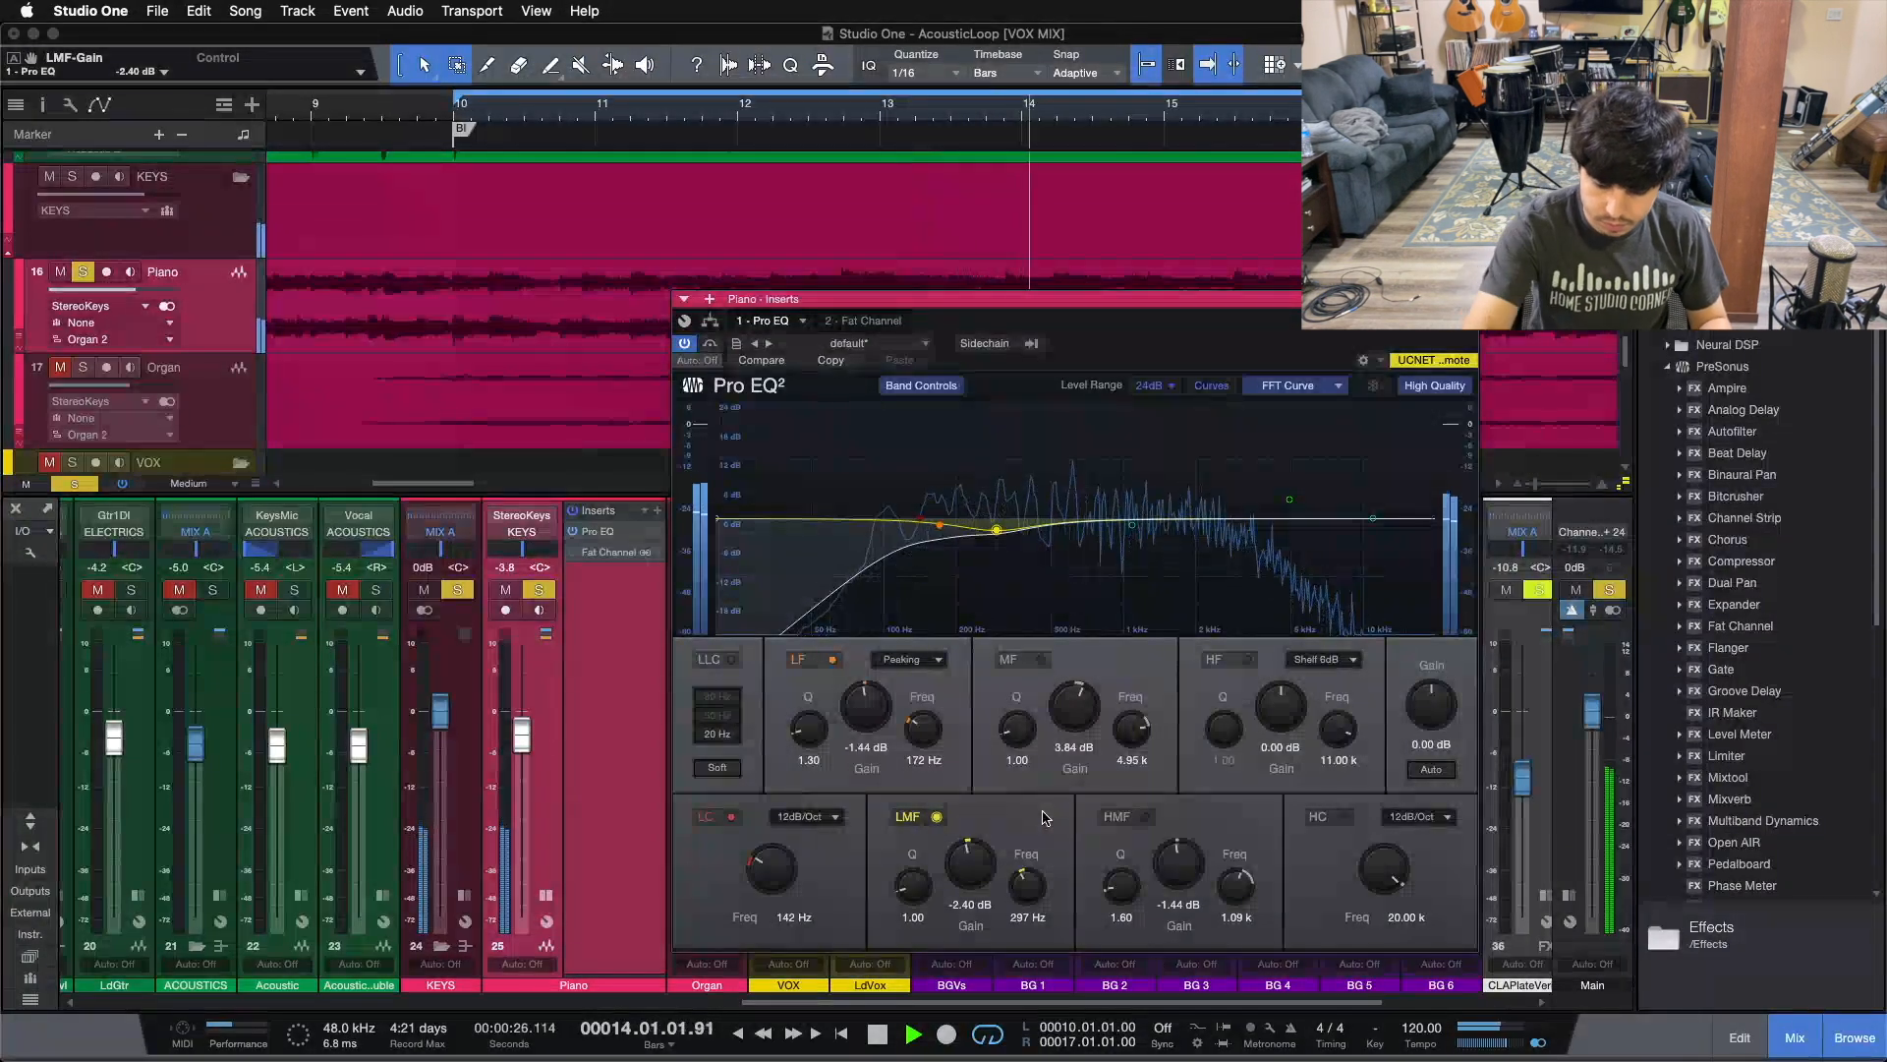
key("space")
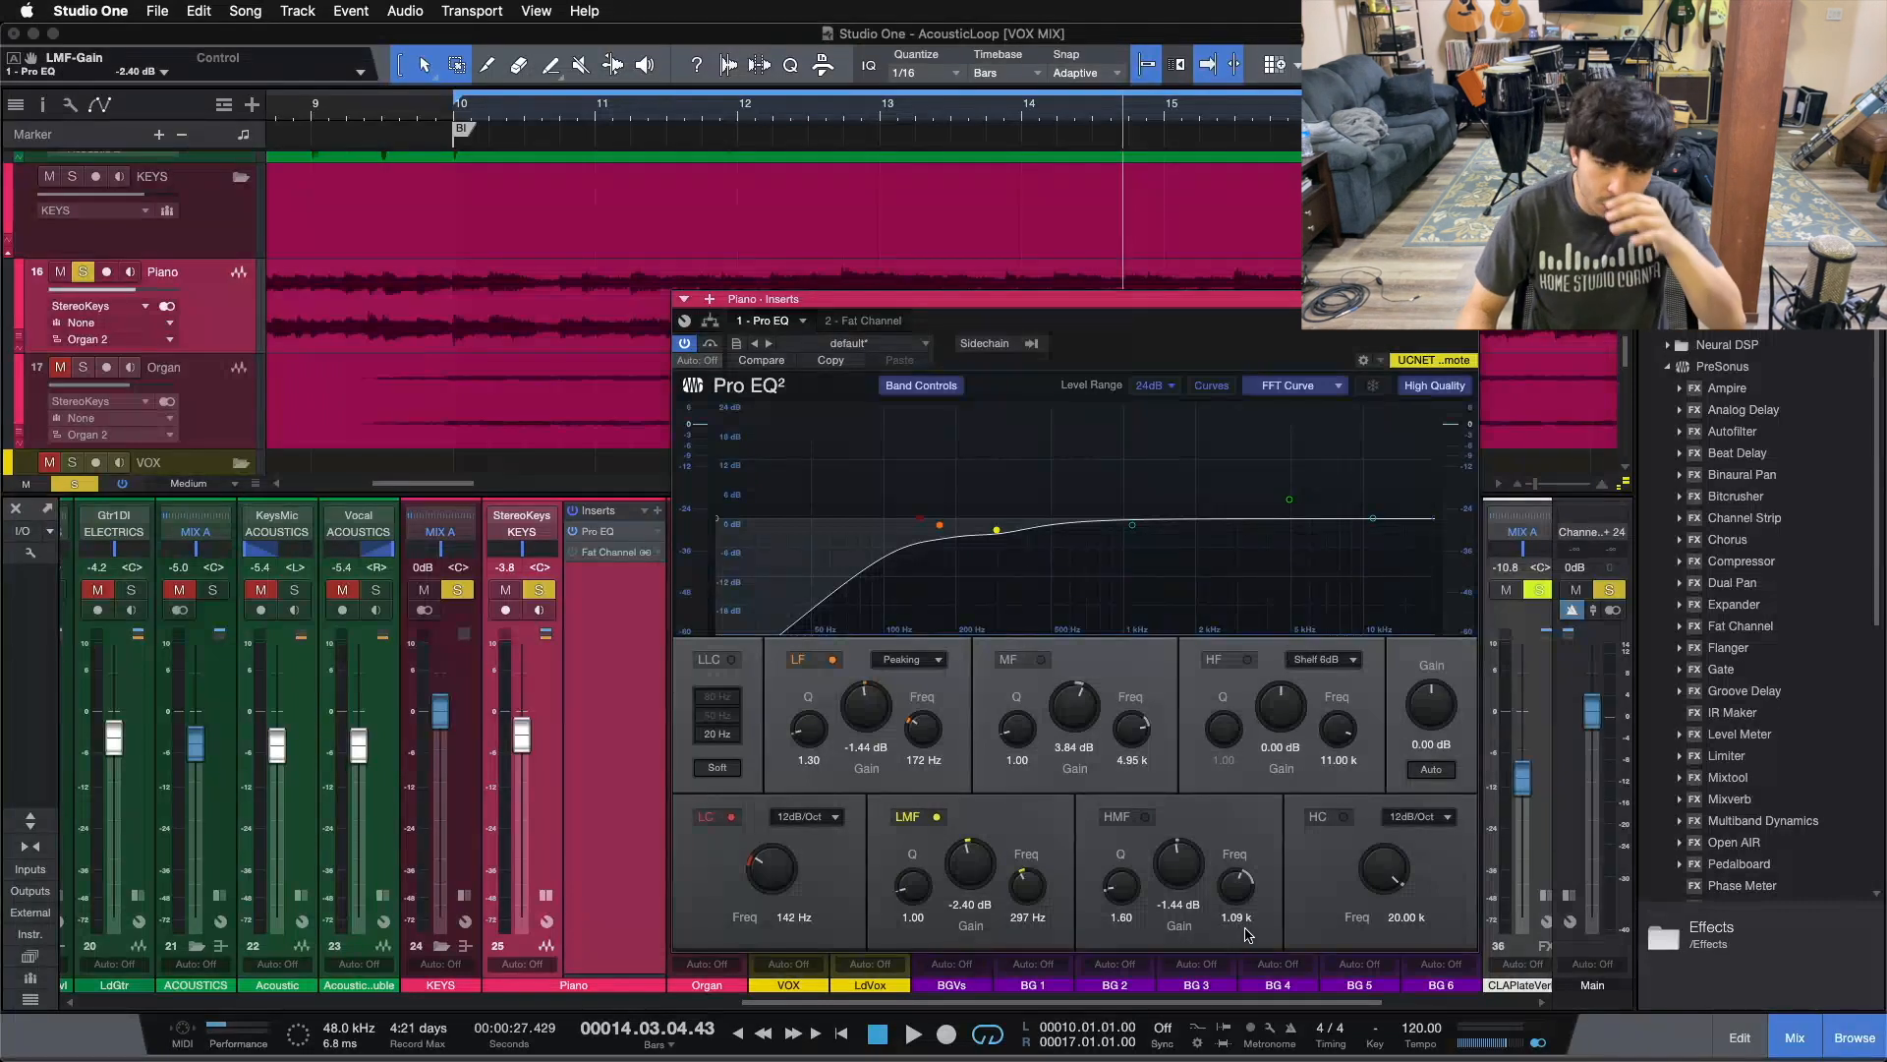
- Preview the HMF band on the curve, play the piano from bar 10 with the band off, and activate it during playback
left_click(1132, 817)
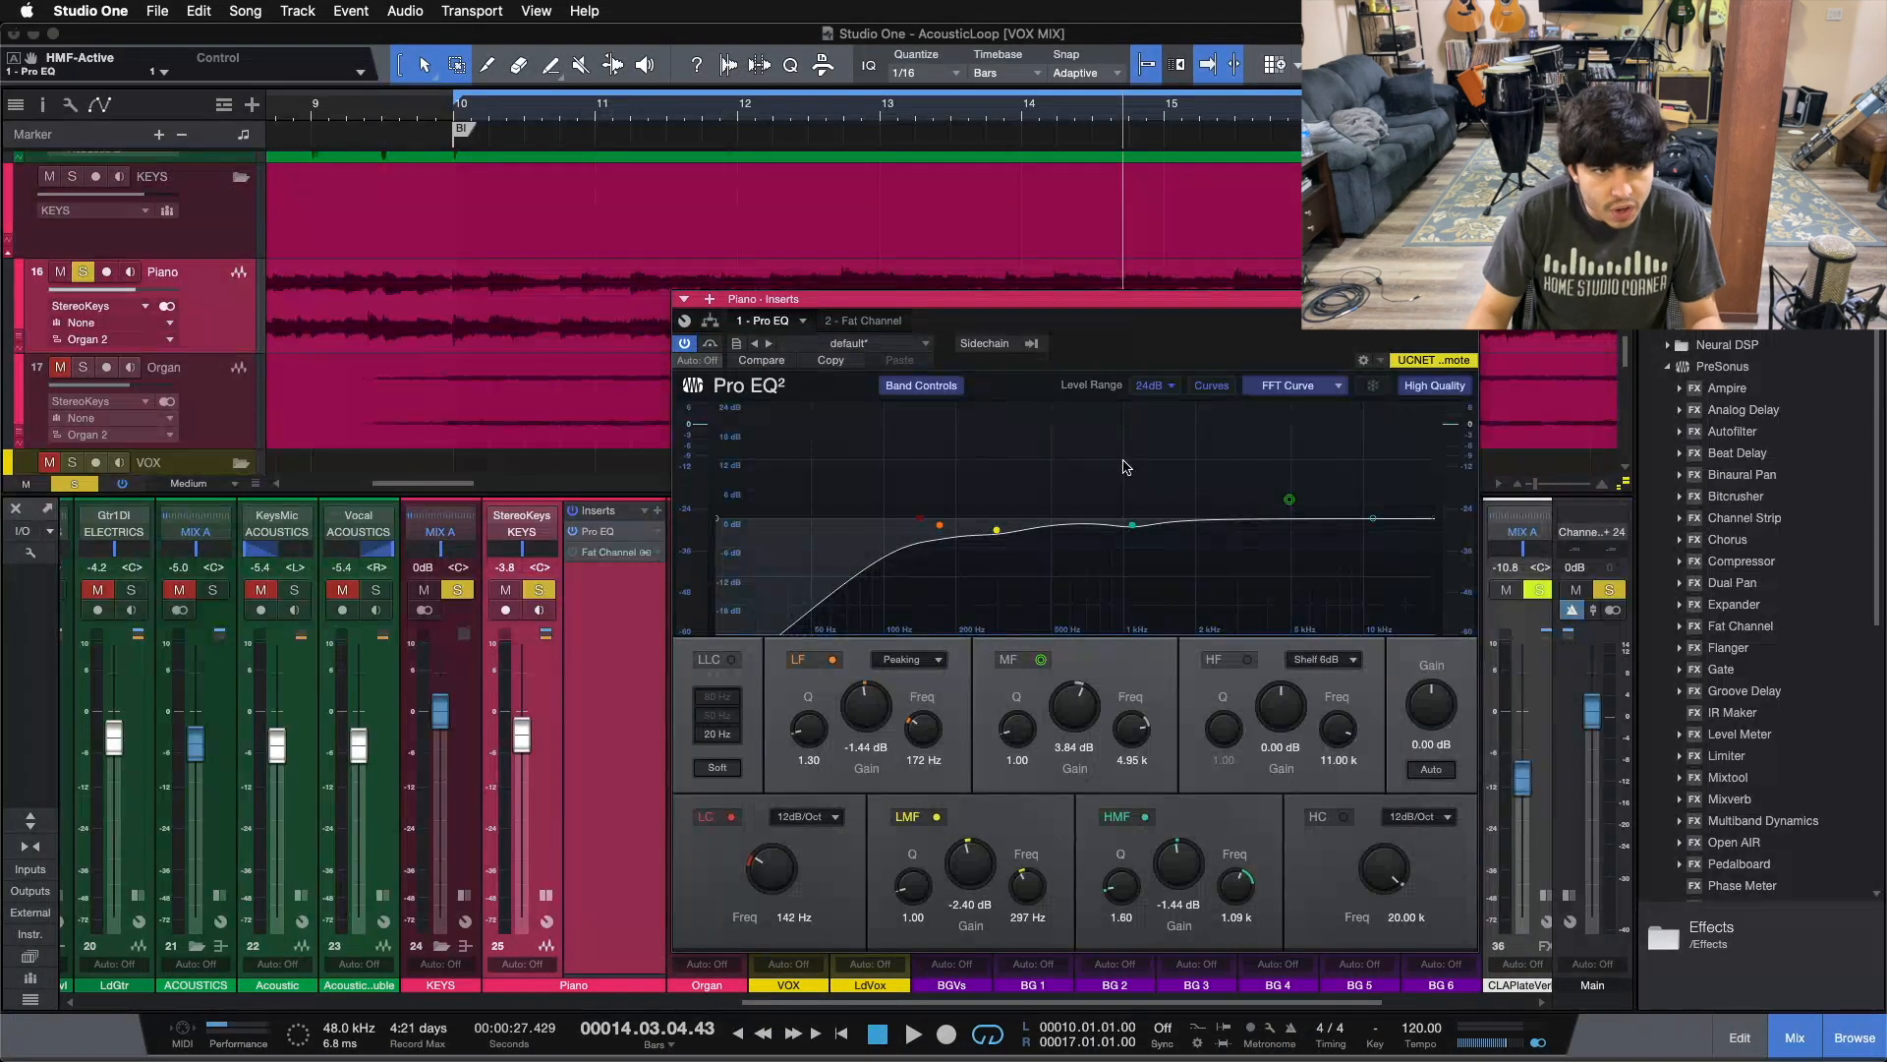
left_click(1140, 820)
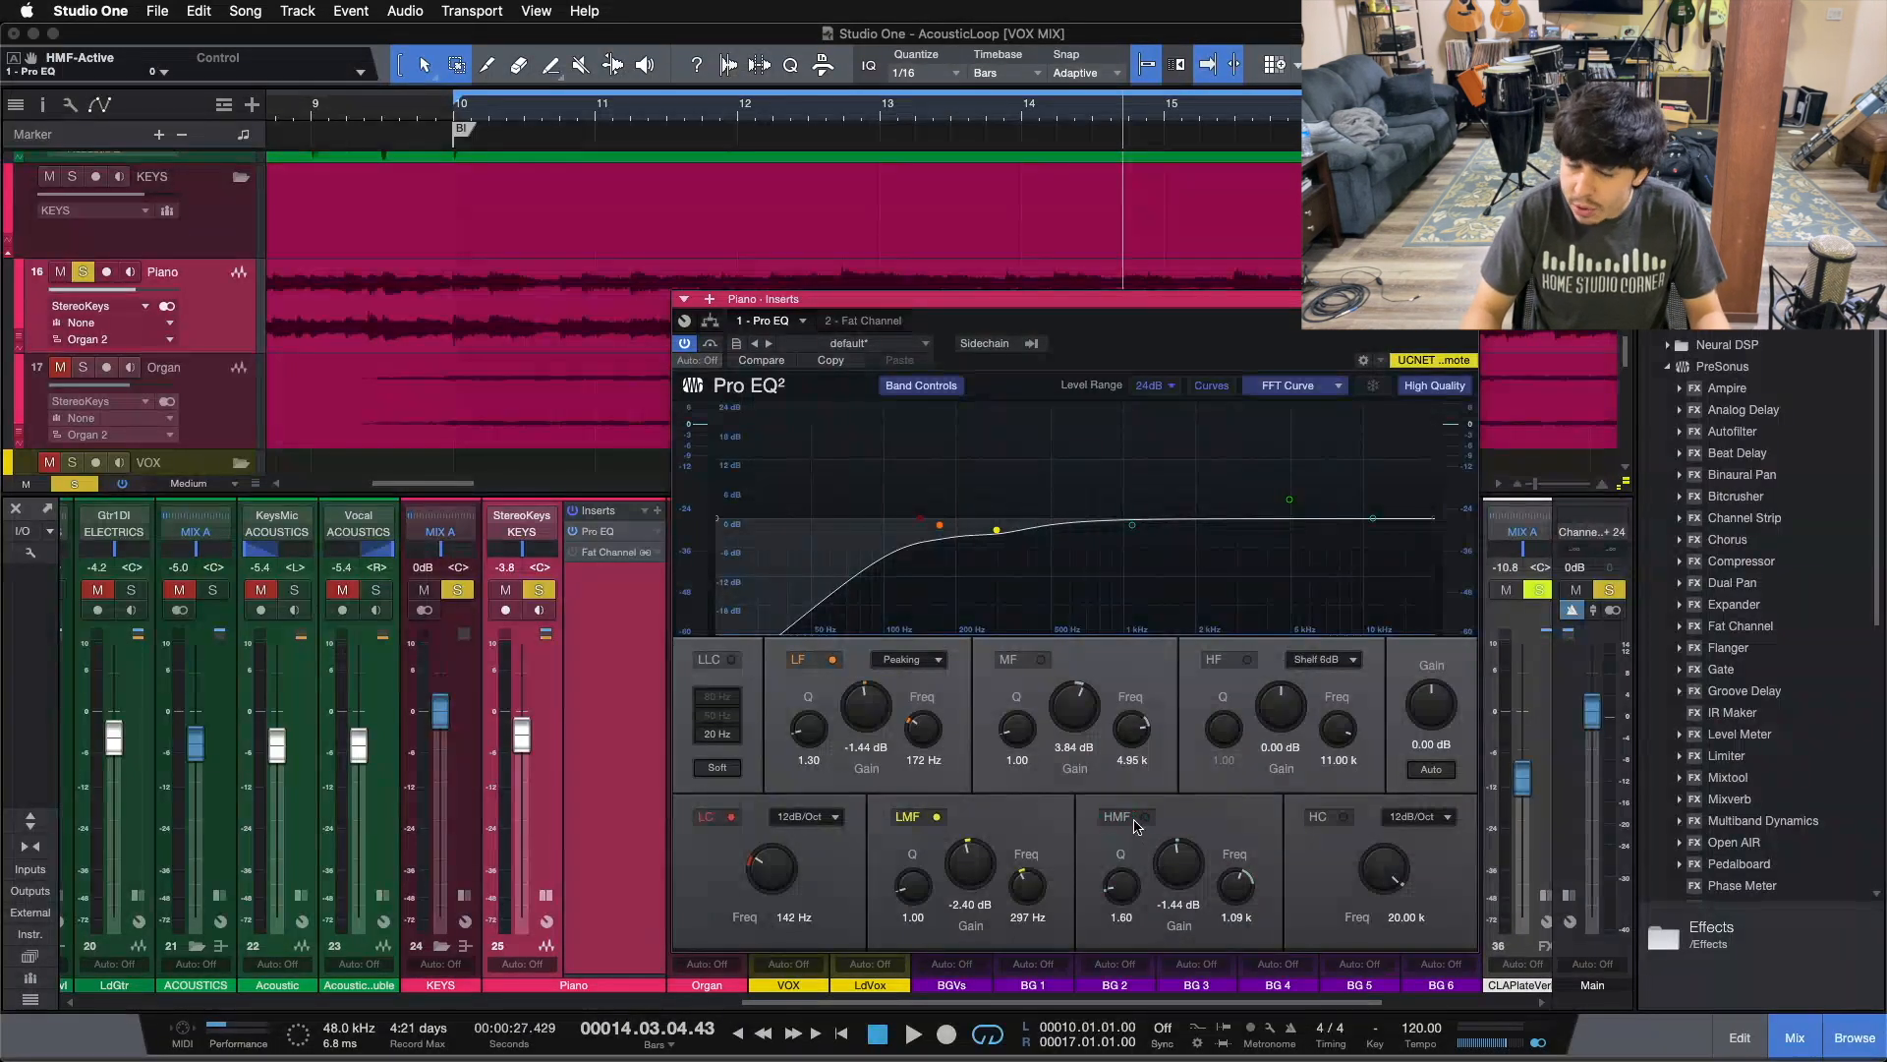
key("space")
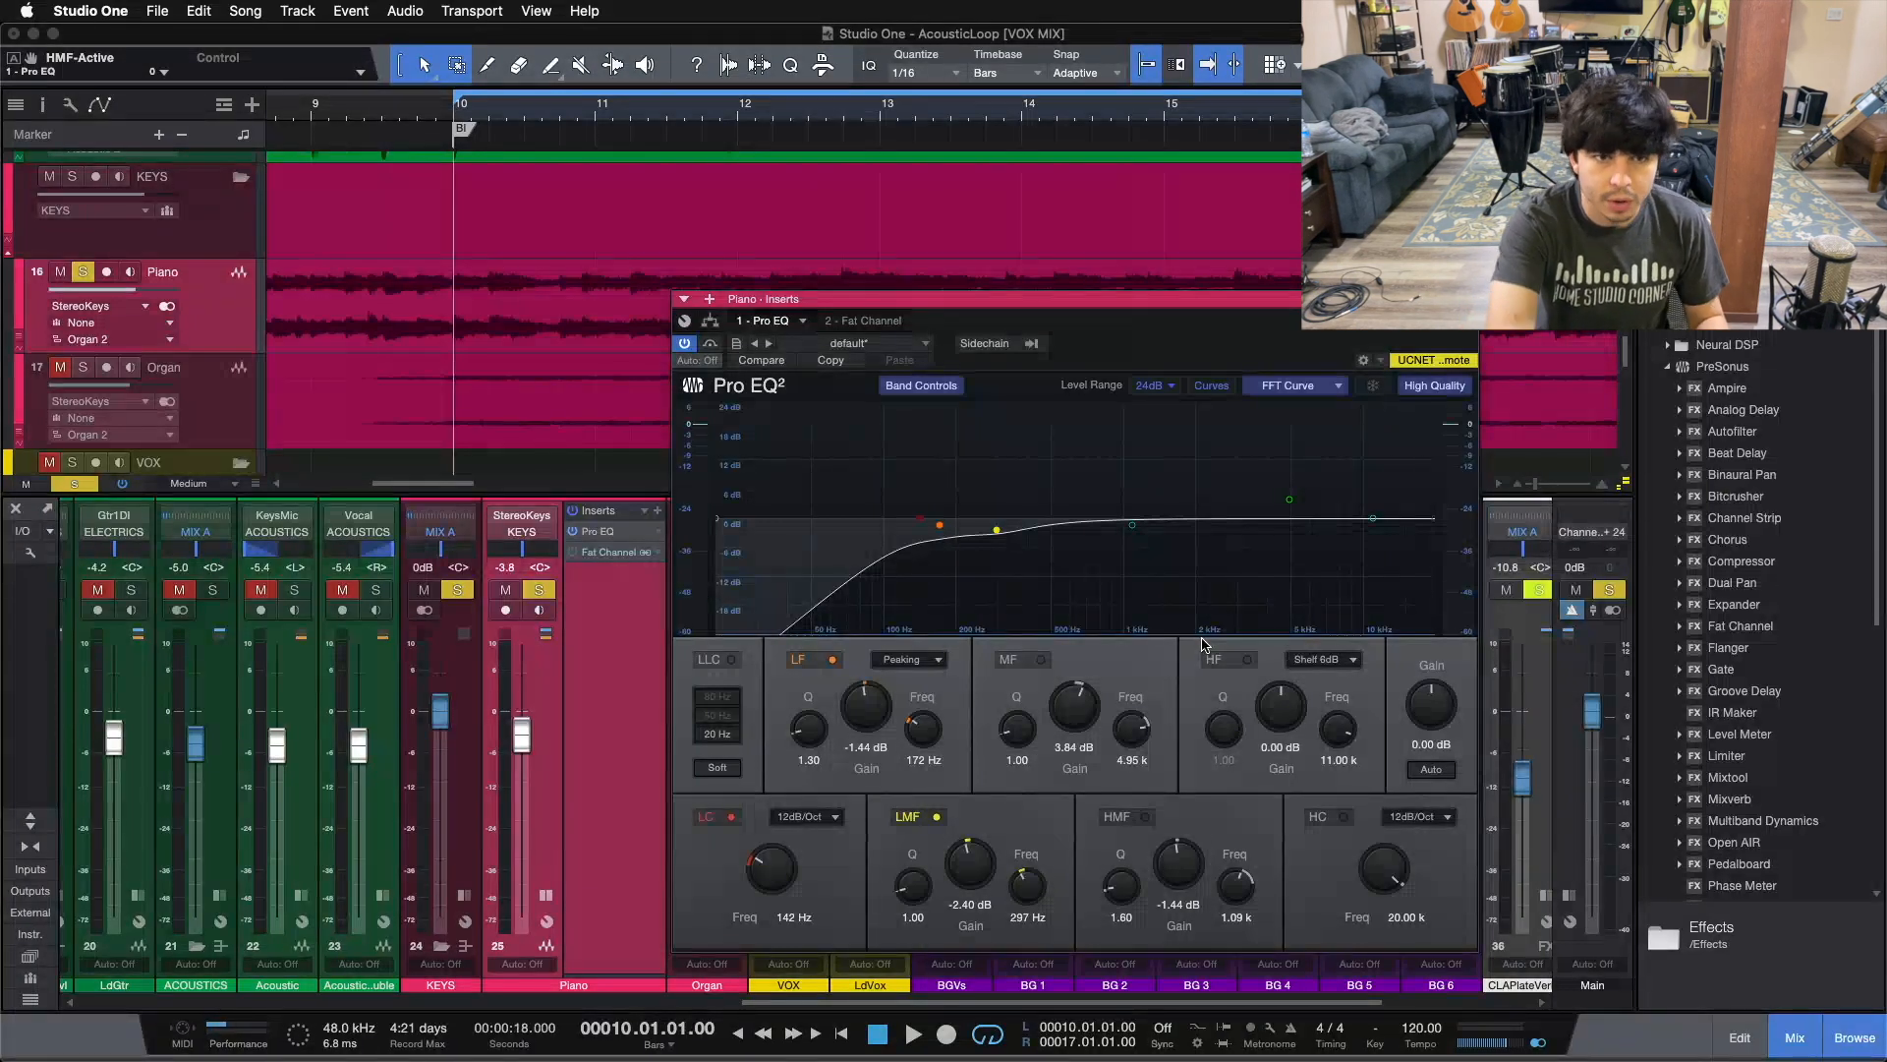
key("space")
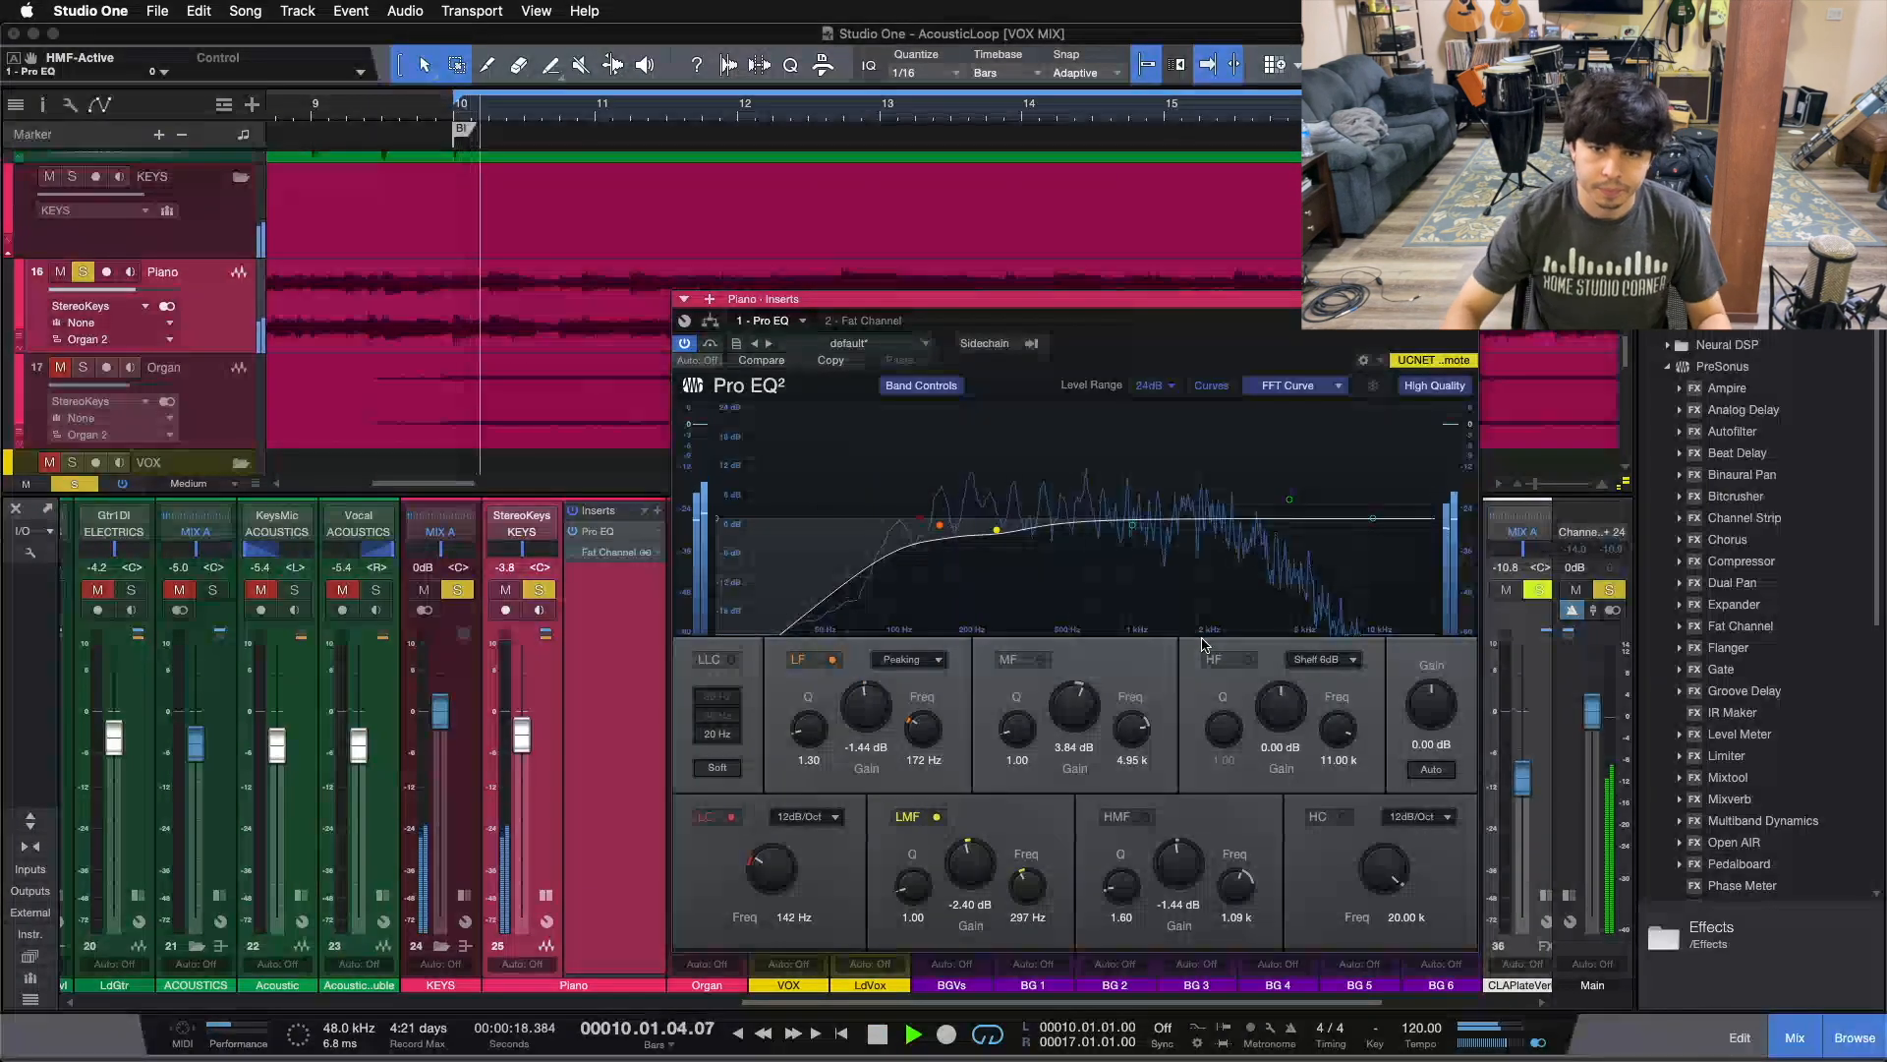
left_click(1125, 817)
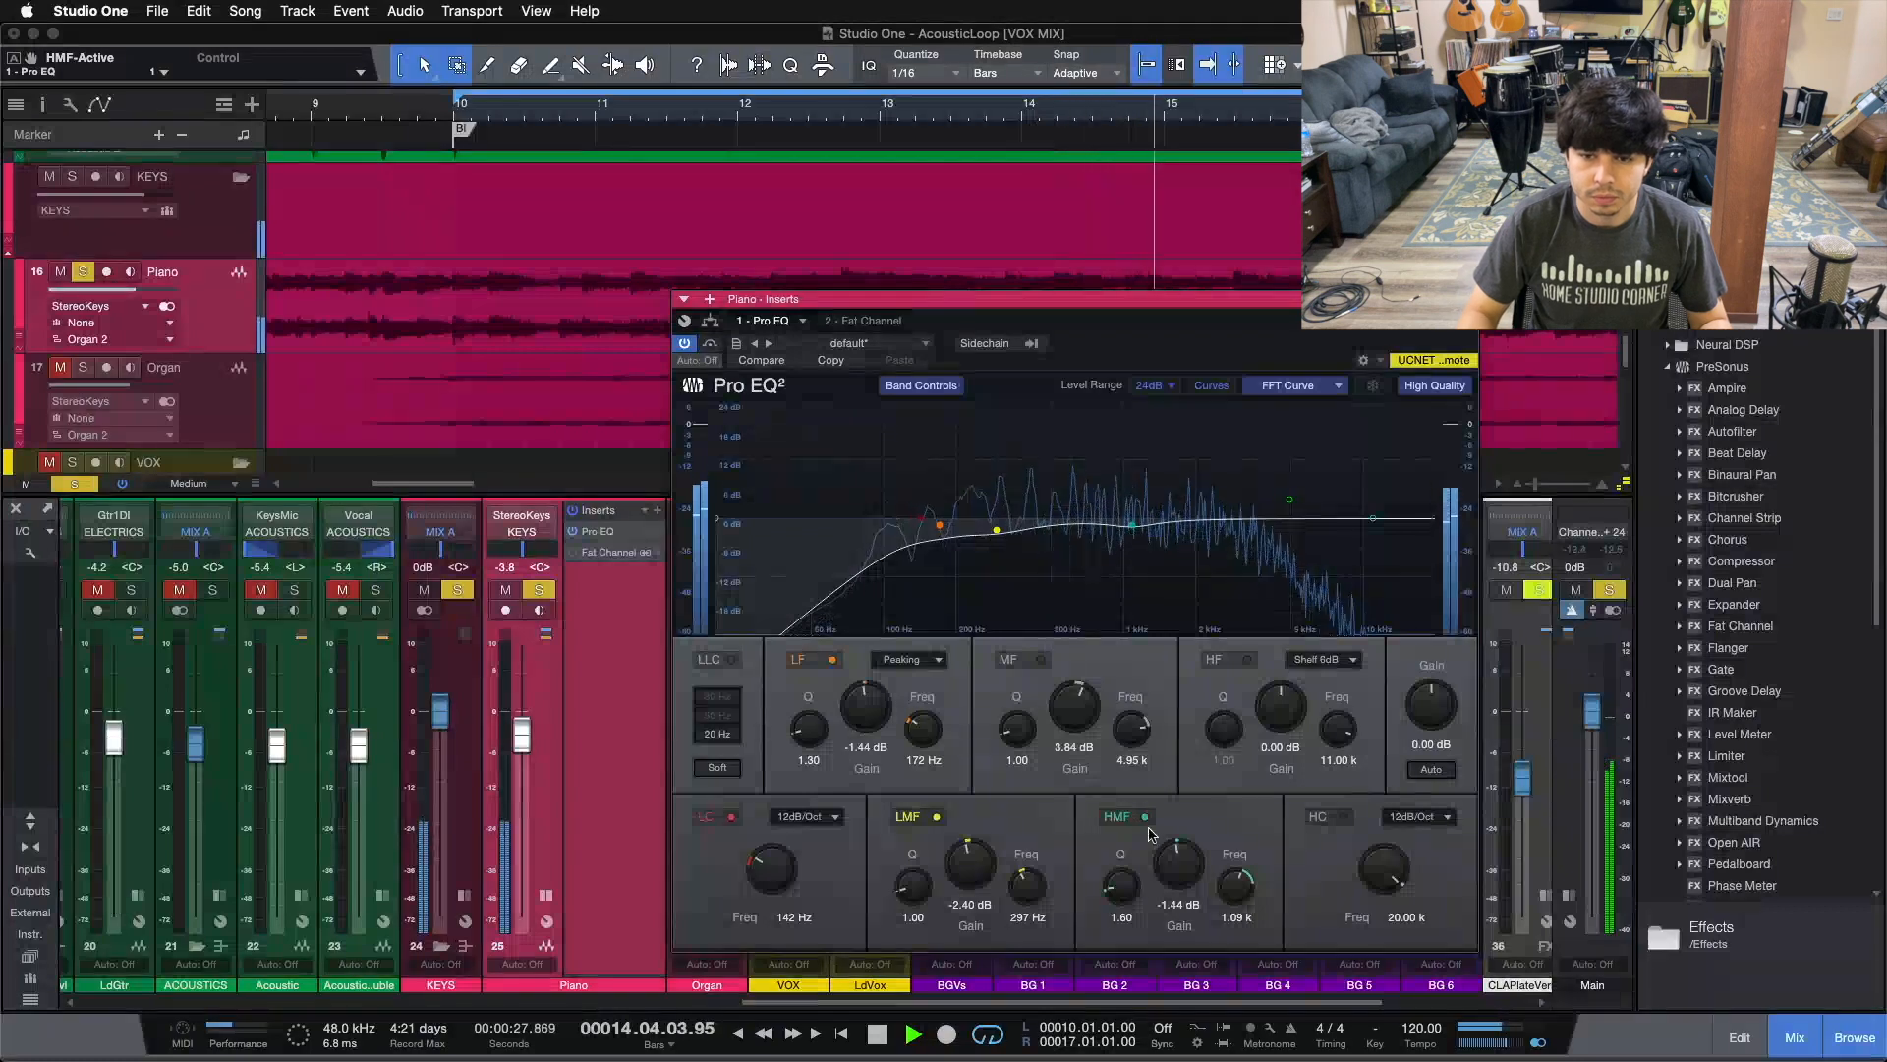
- Try raising the HMF band's gain to 7.92 dB during playback, undo the change and stop playback
left_click_drag(1155, 838, 1168, 817)
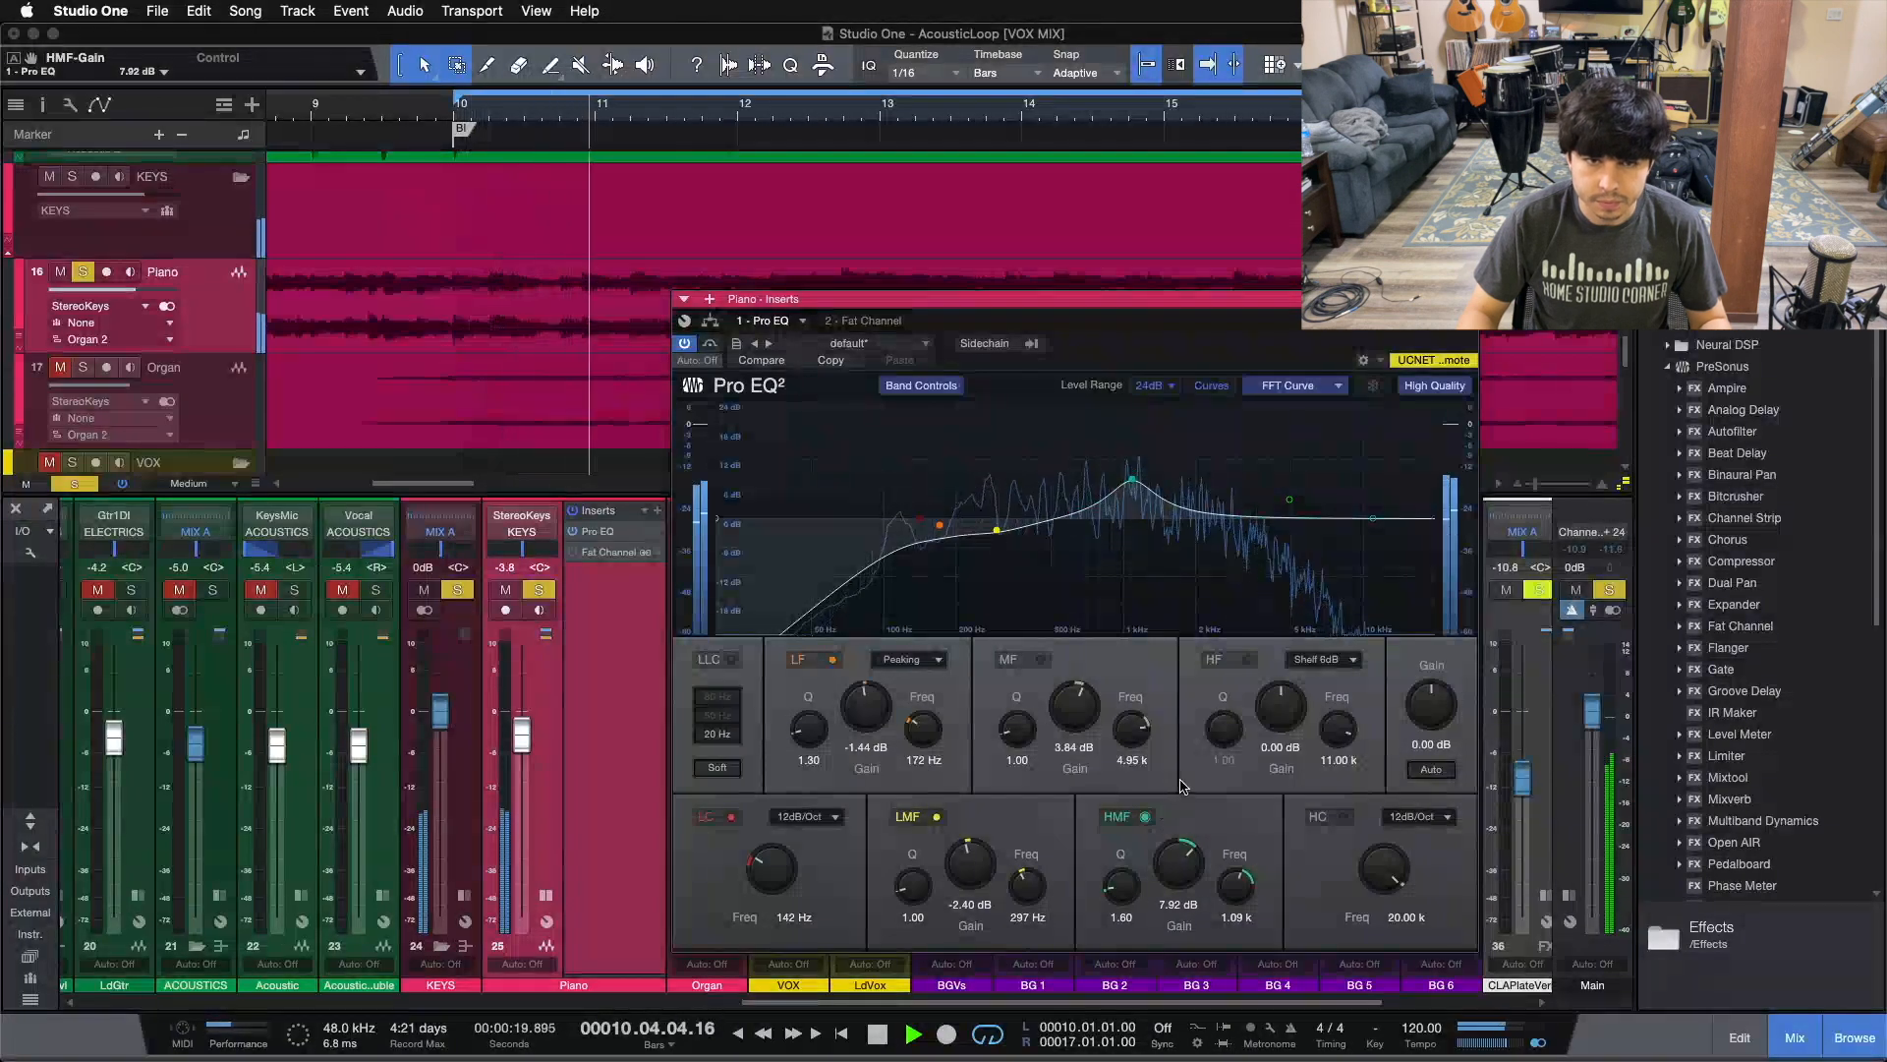
key("ctrl+z")
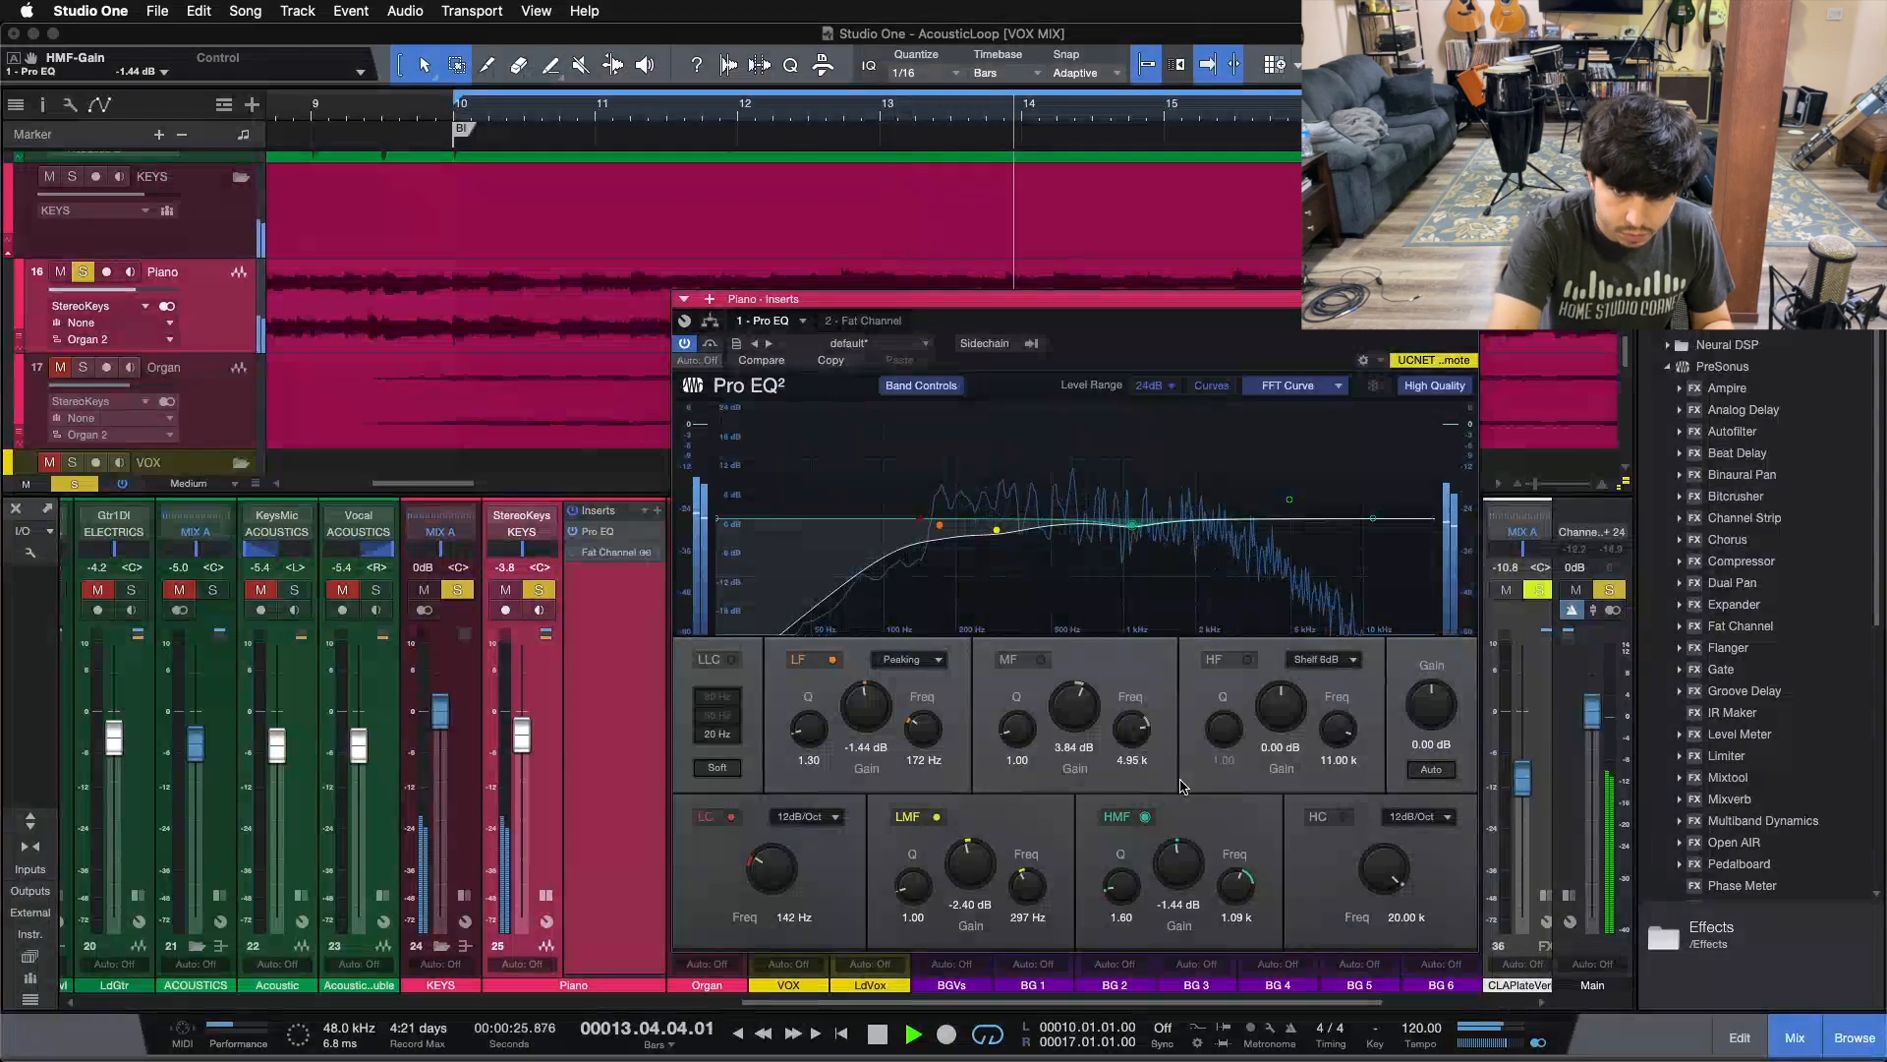
key("space")
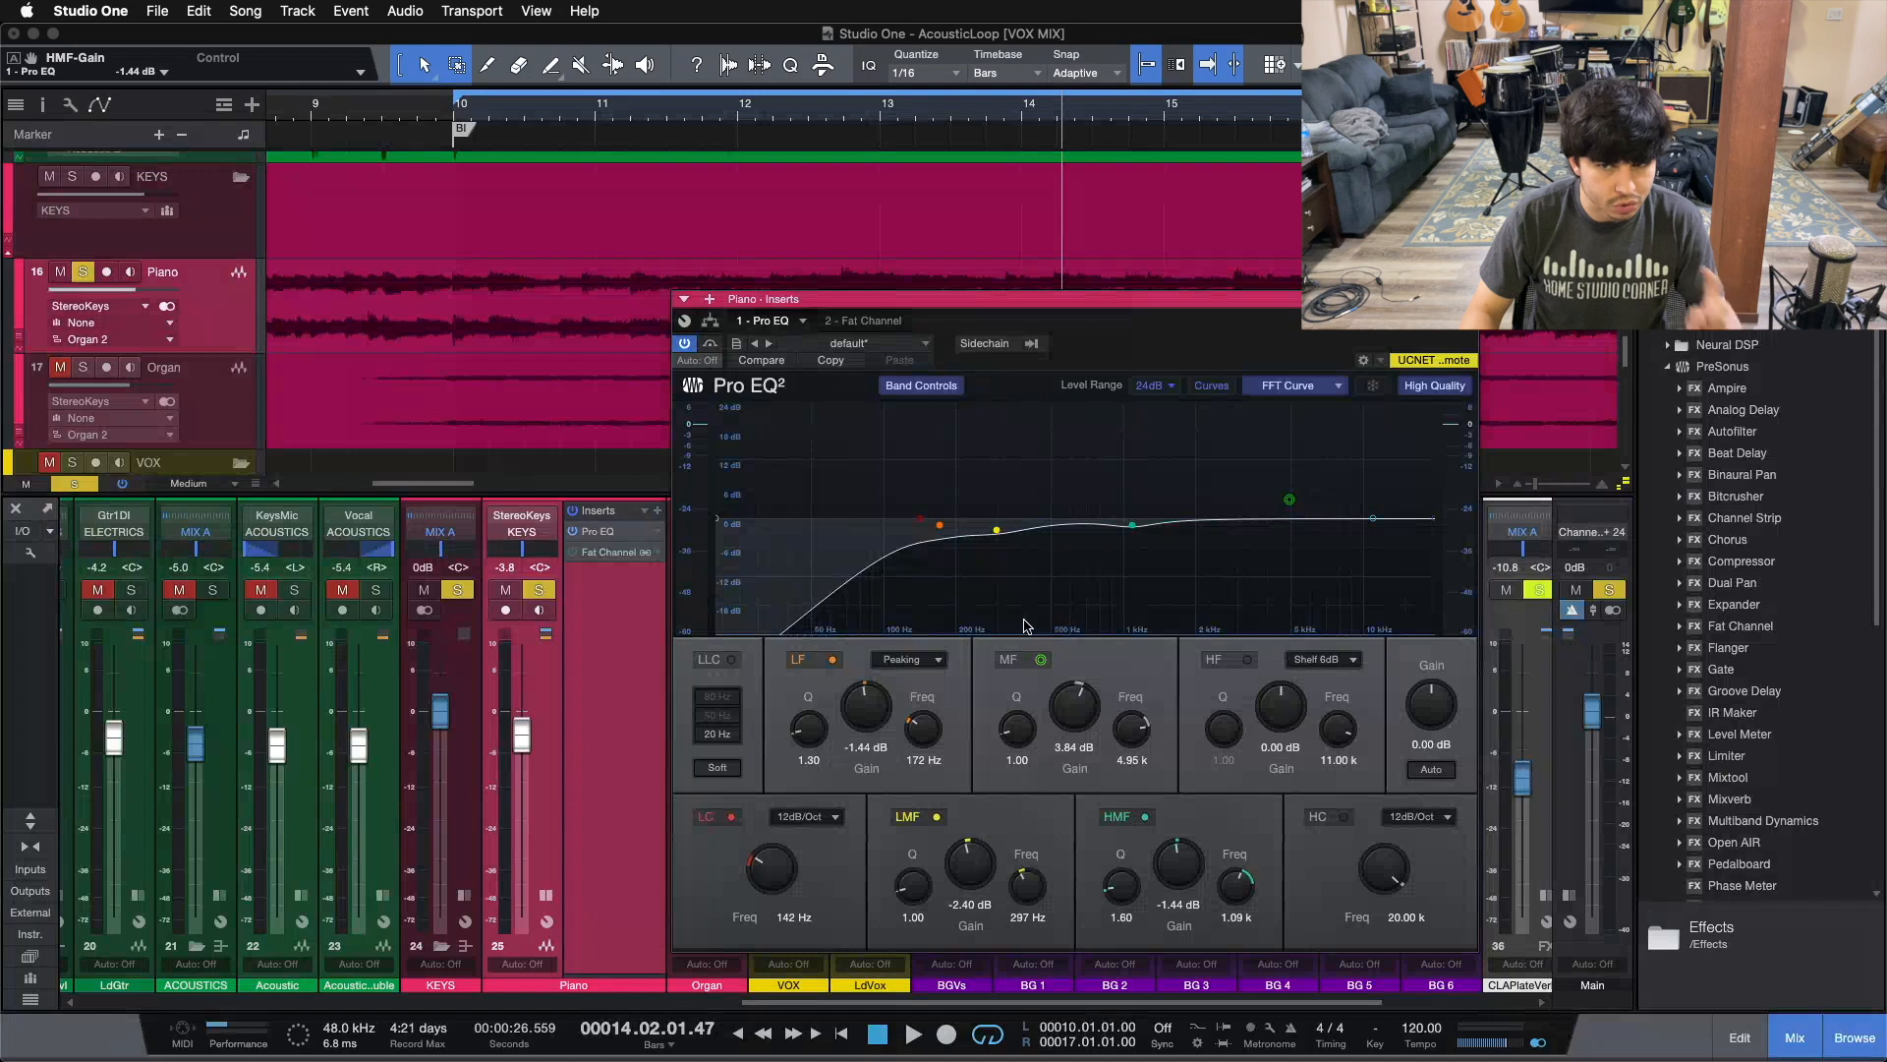
- Open the piano's Fat Channel insert and move its window down to uncover the track waveforms
left_click(1041, 658)
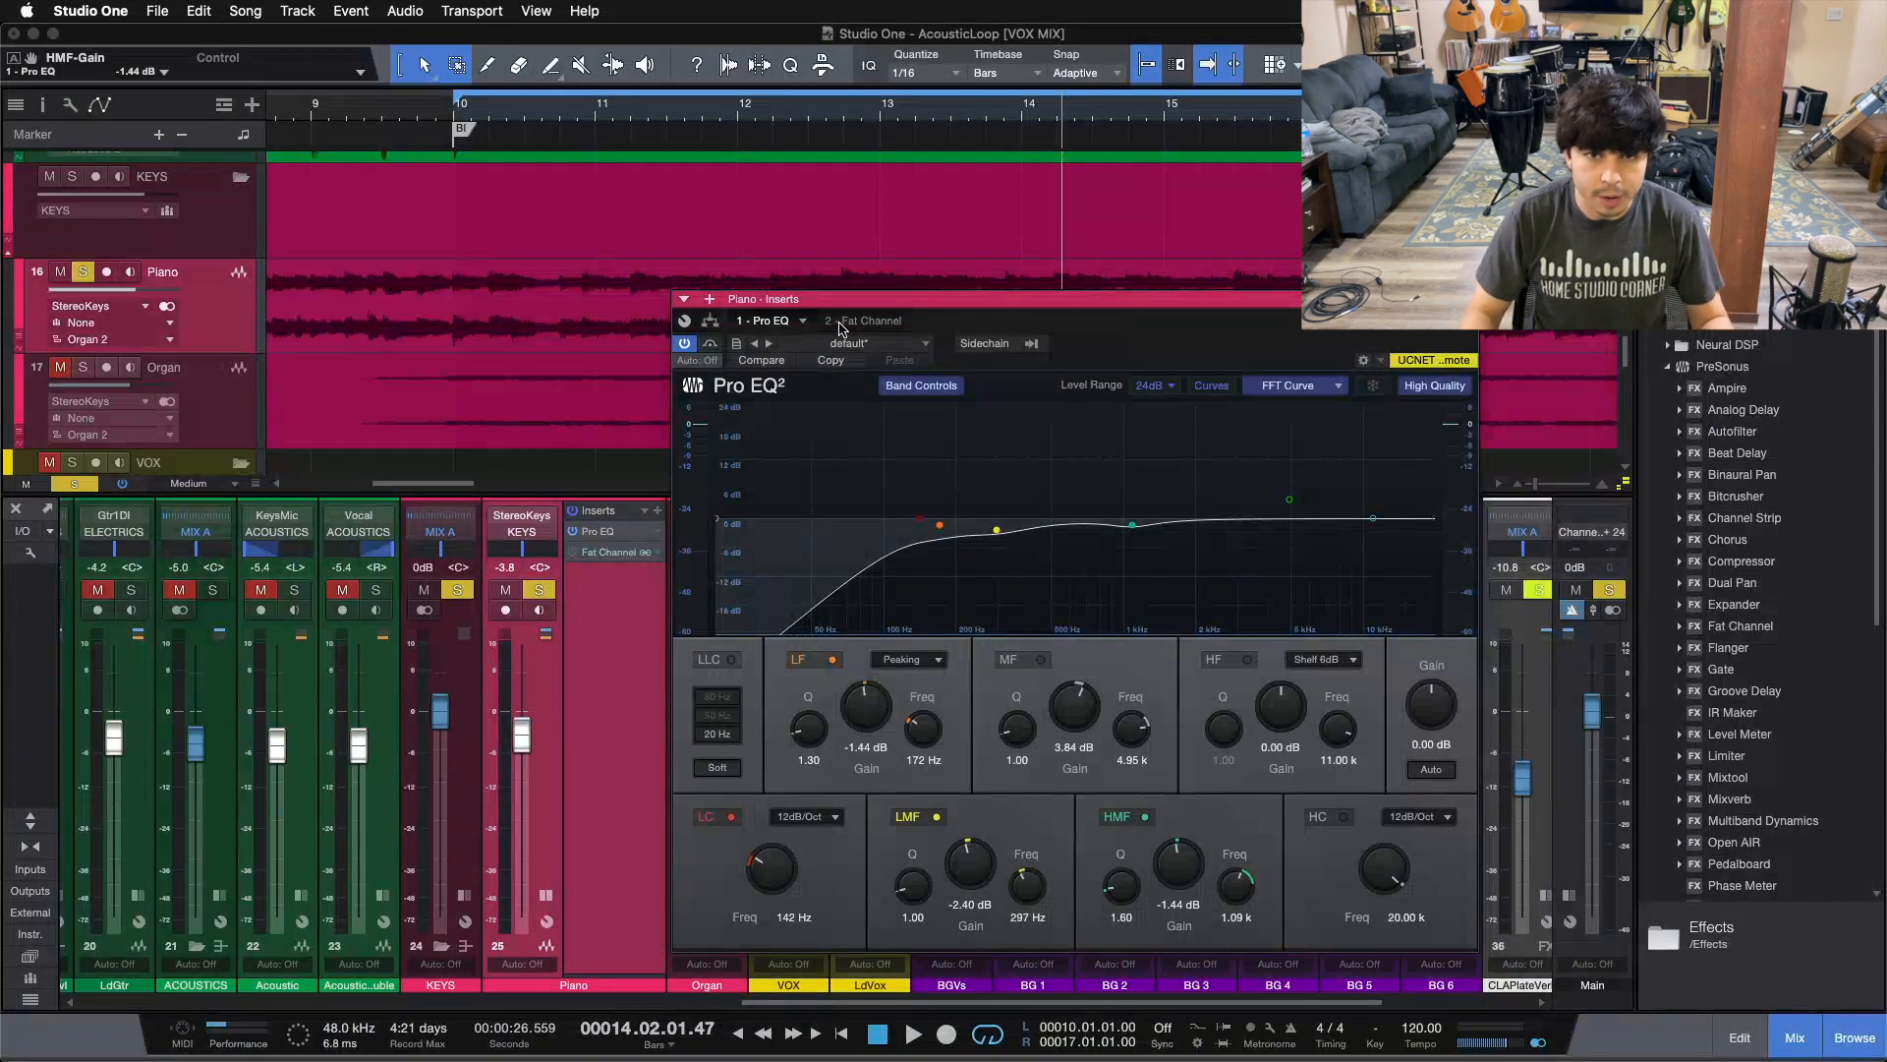
left_click(842, 324)
left_click_drag(1089, 335, 1091, 566)
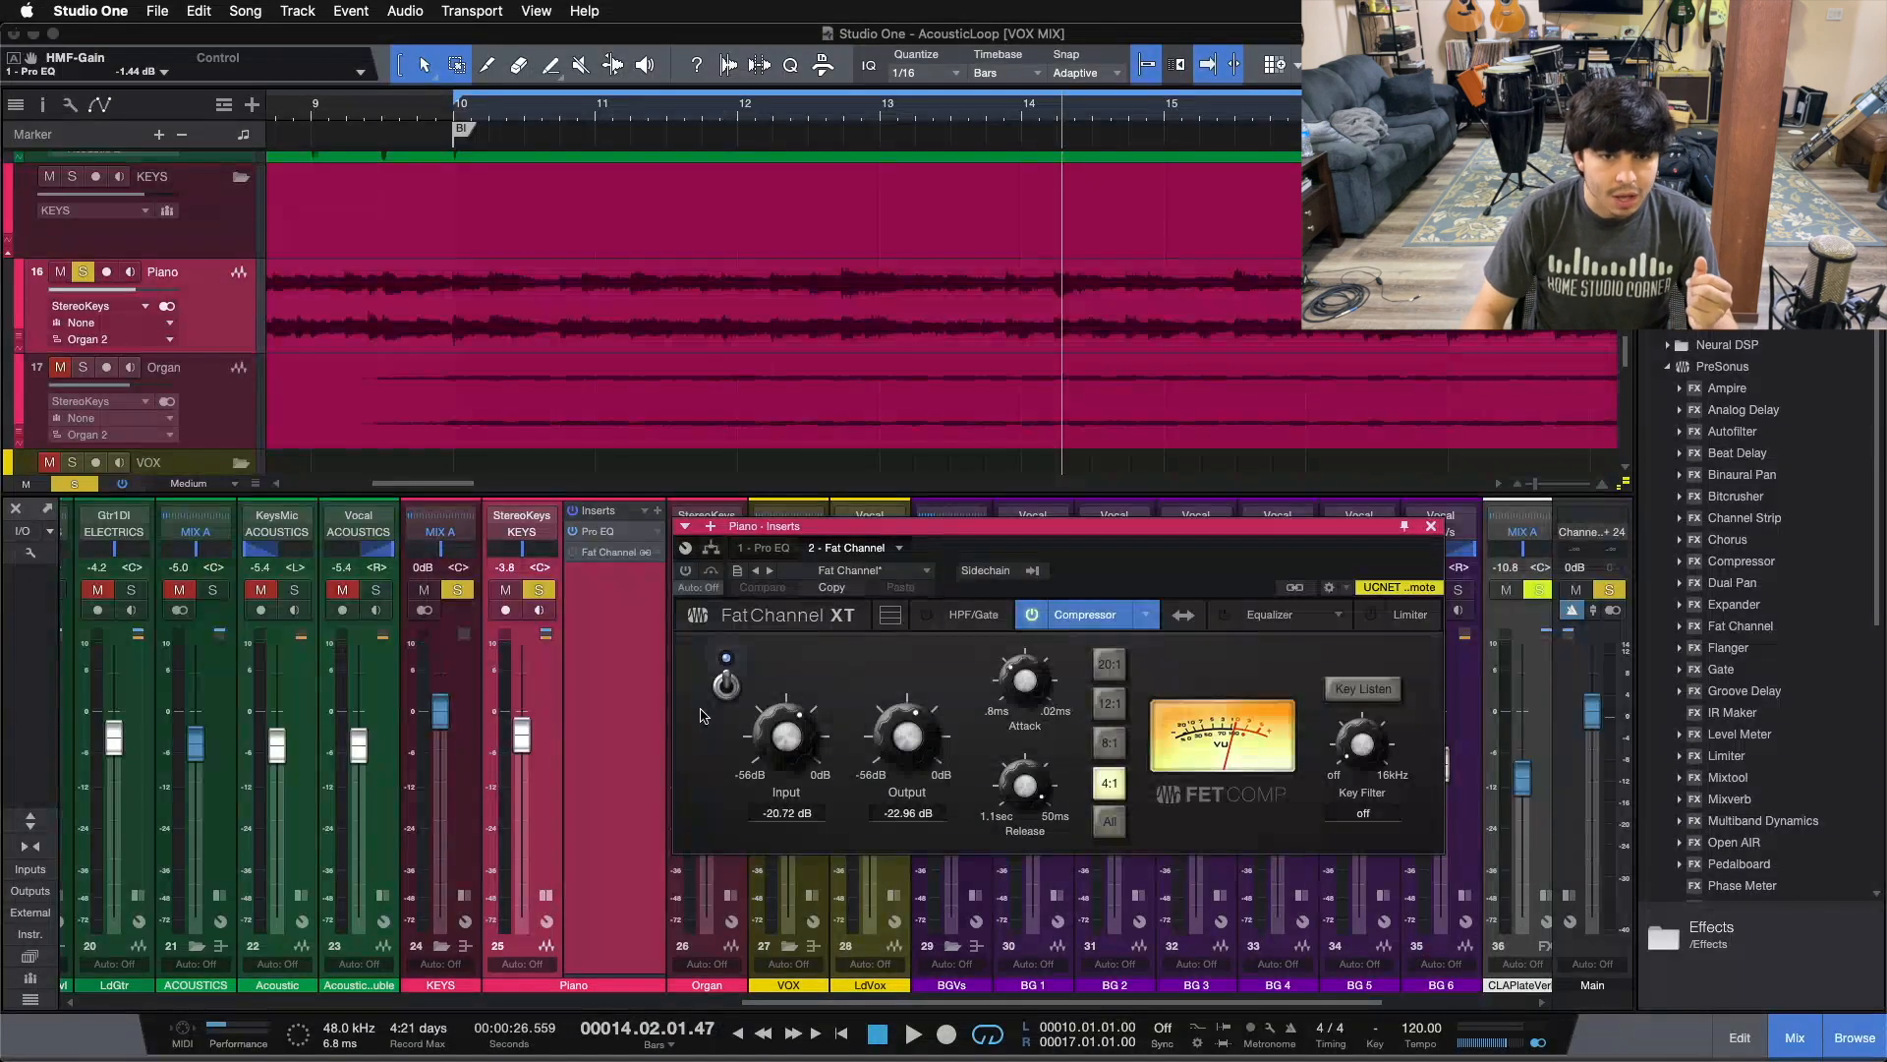
- Switch the Fat Channel's FET compressor off and back on, and set its release to 50 ms
left_click(725, 684)
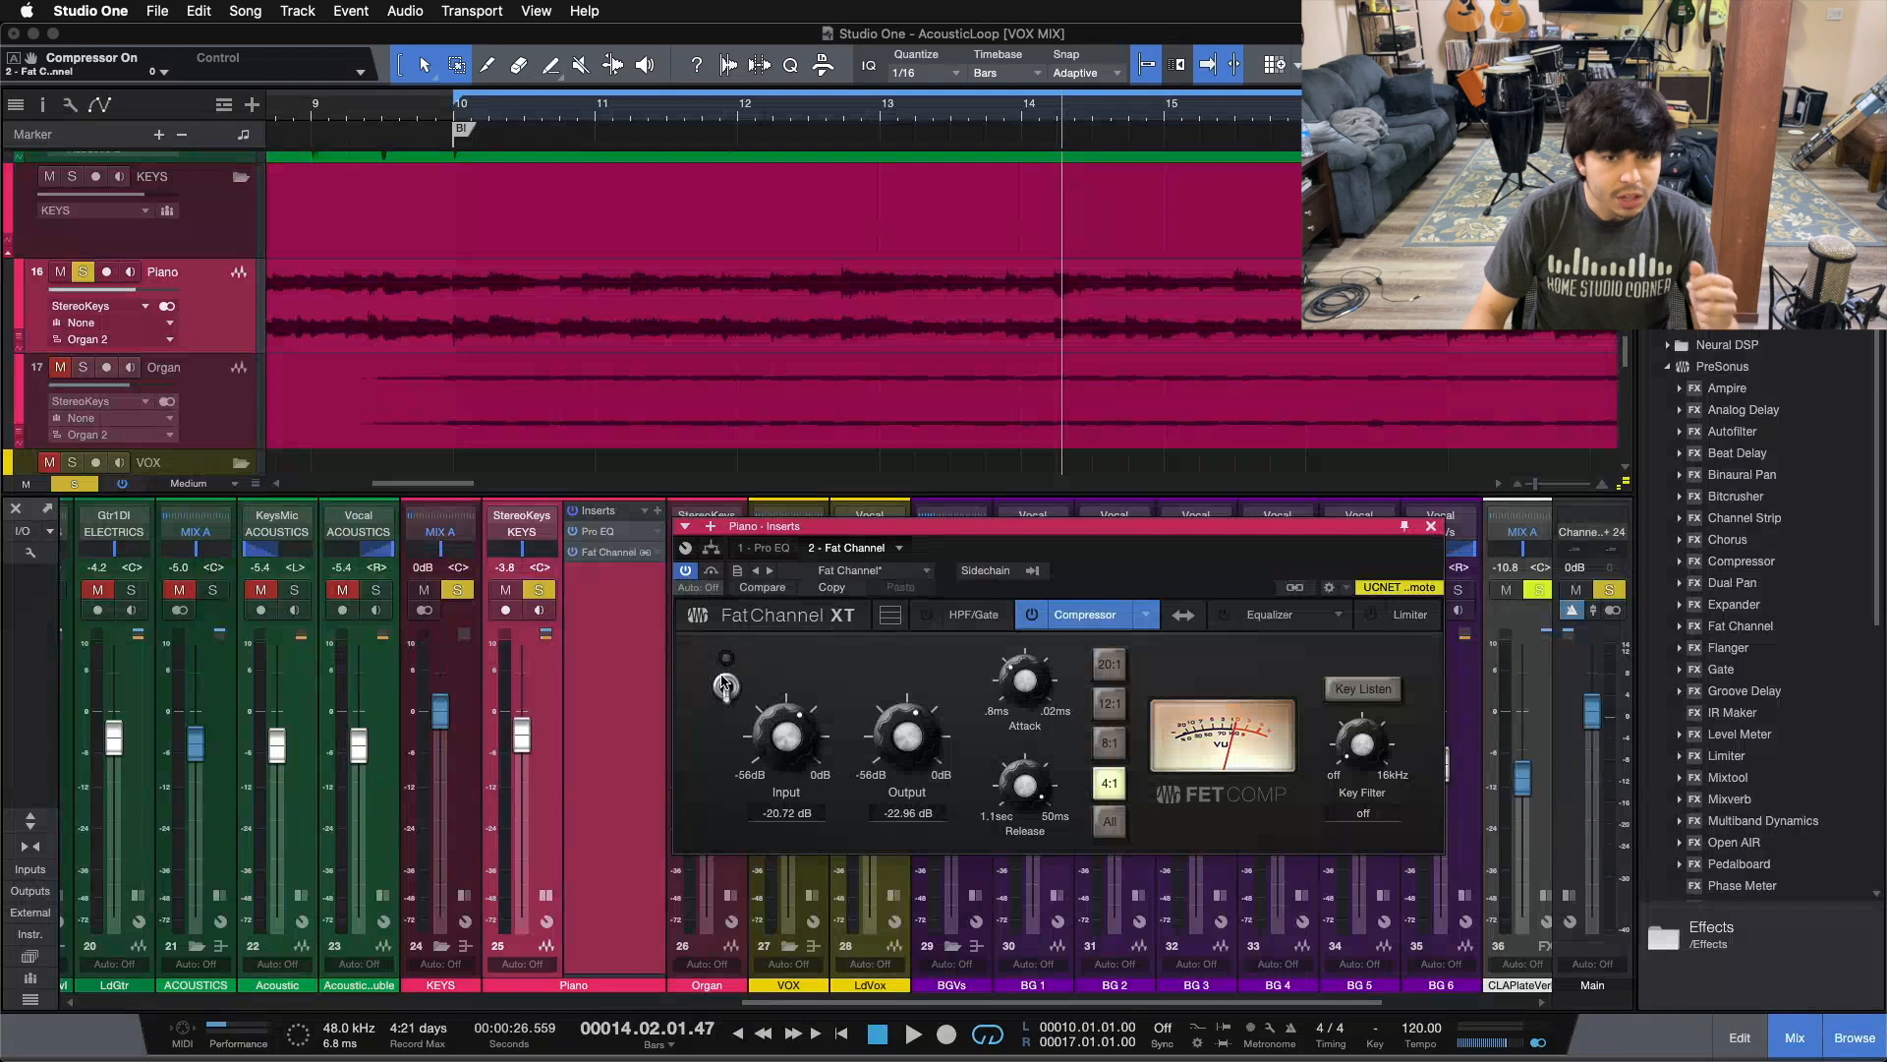
left_click(724, 684)
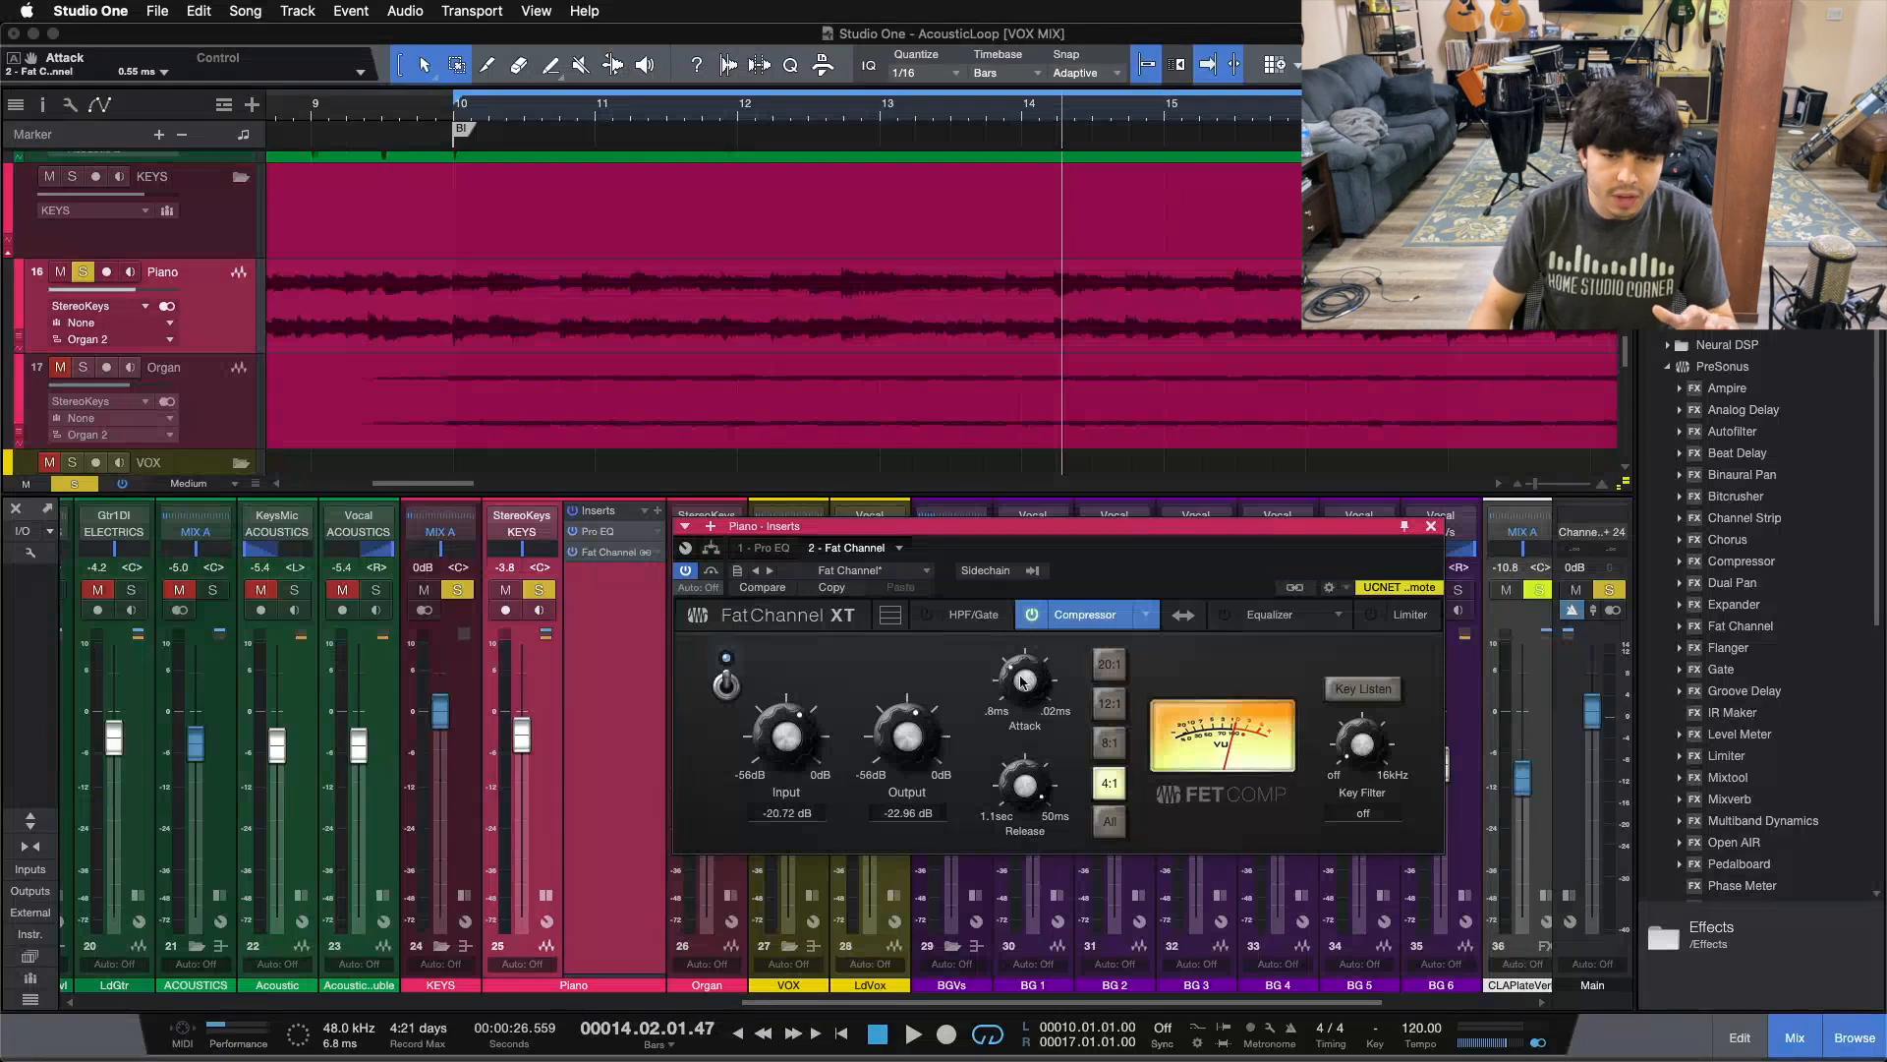
left_click_drag(1023, 782, 1023, 763)
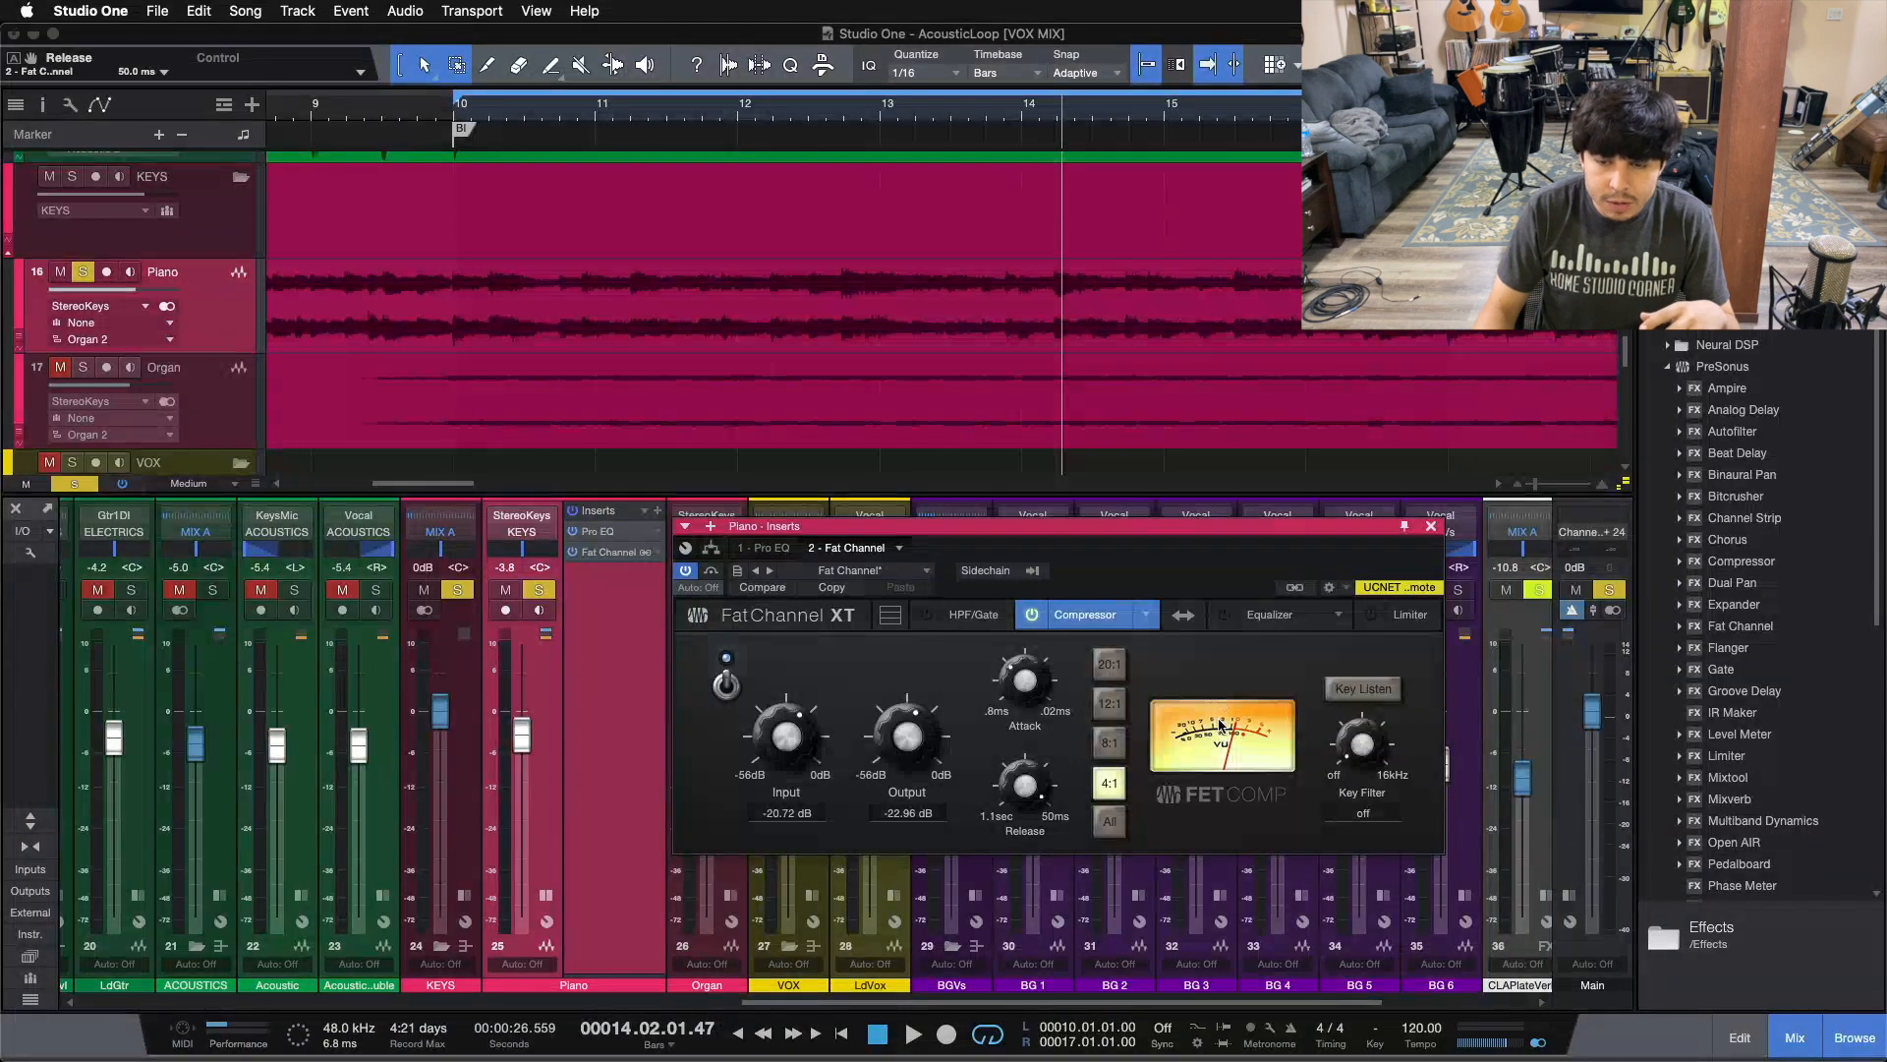
- Compare the piano from bar 10 with the Fat Channel compressor off and on, leave it active and stop playback
key("space")
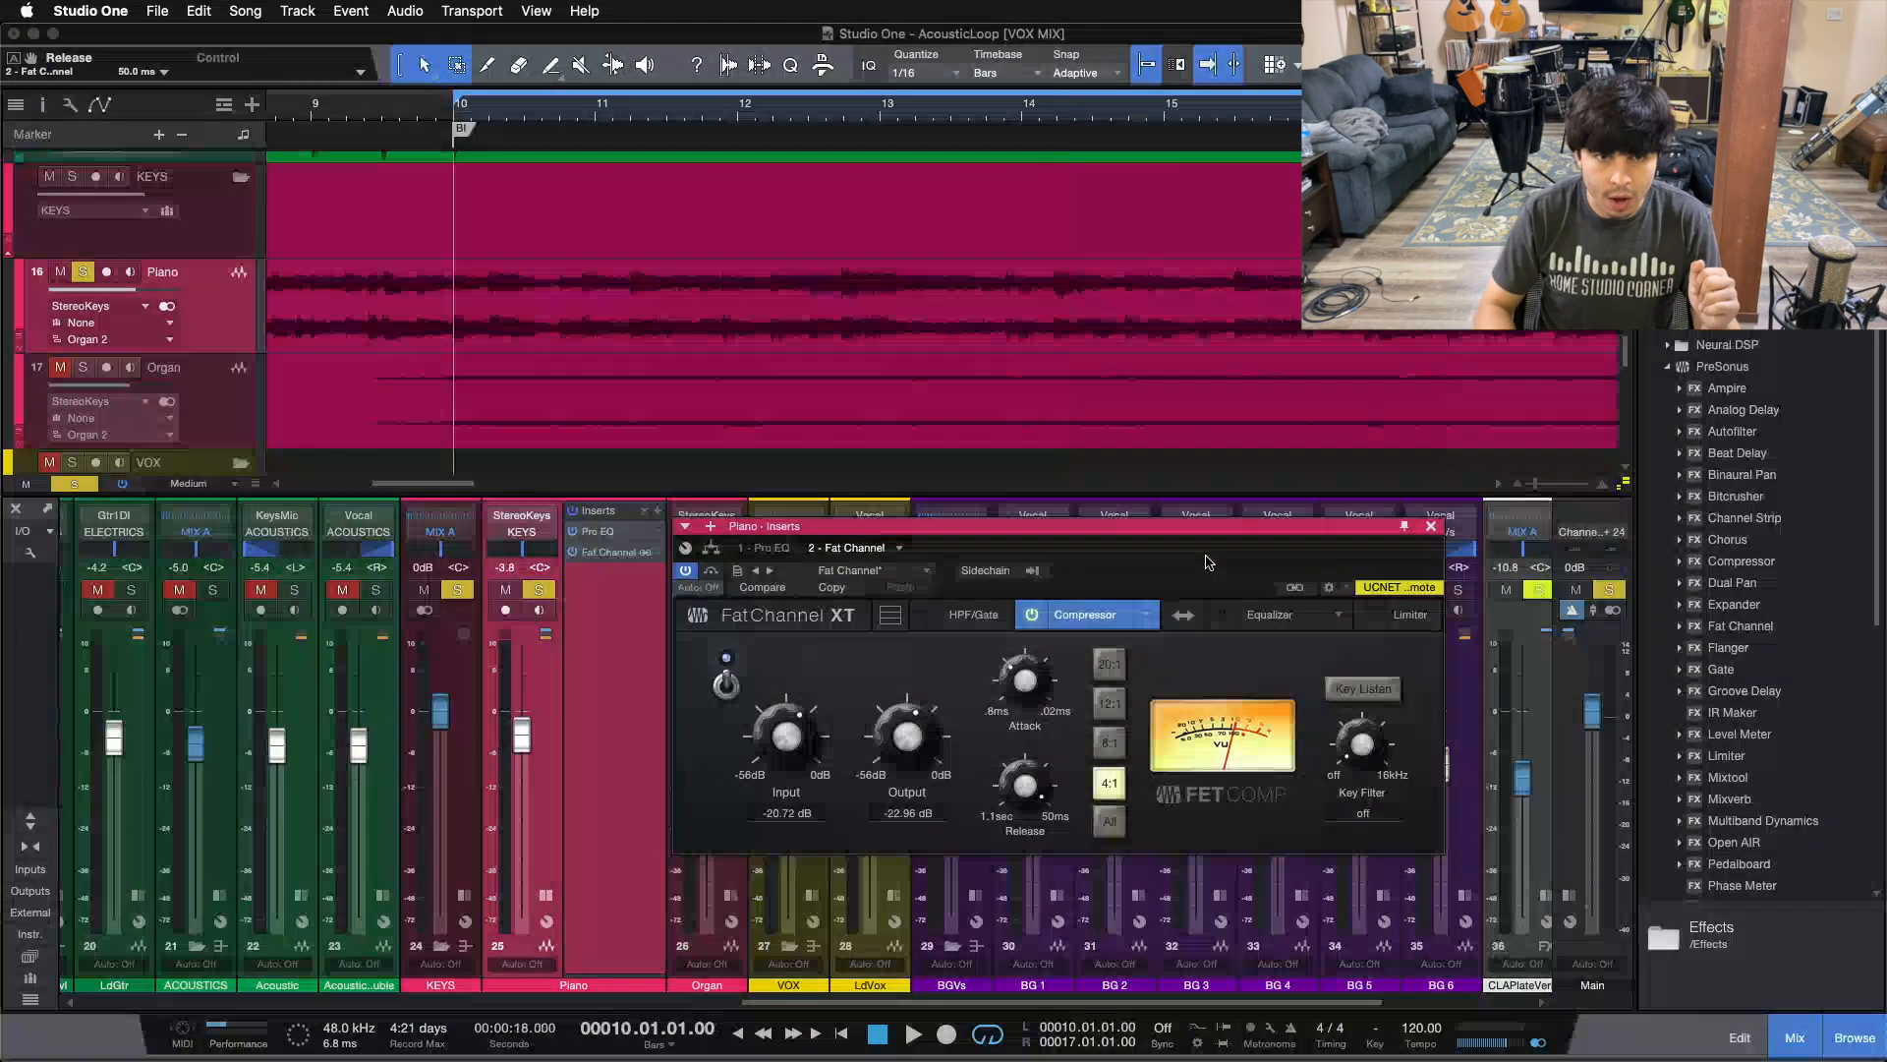
left_click(727, 686)
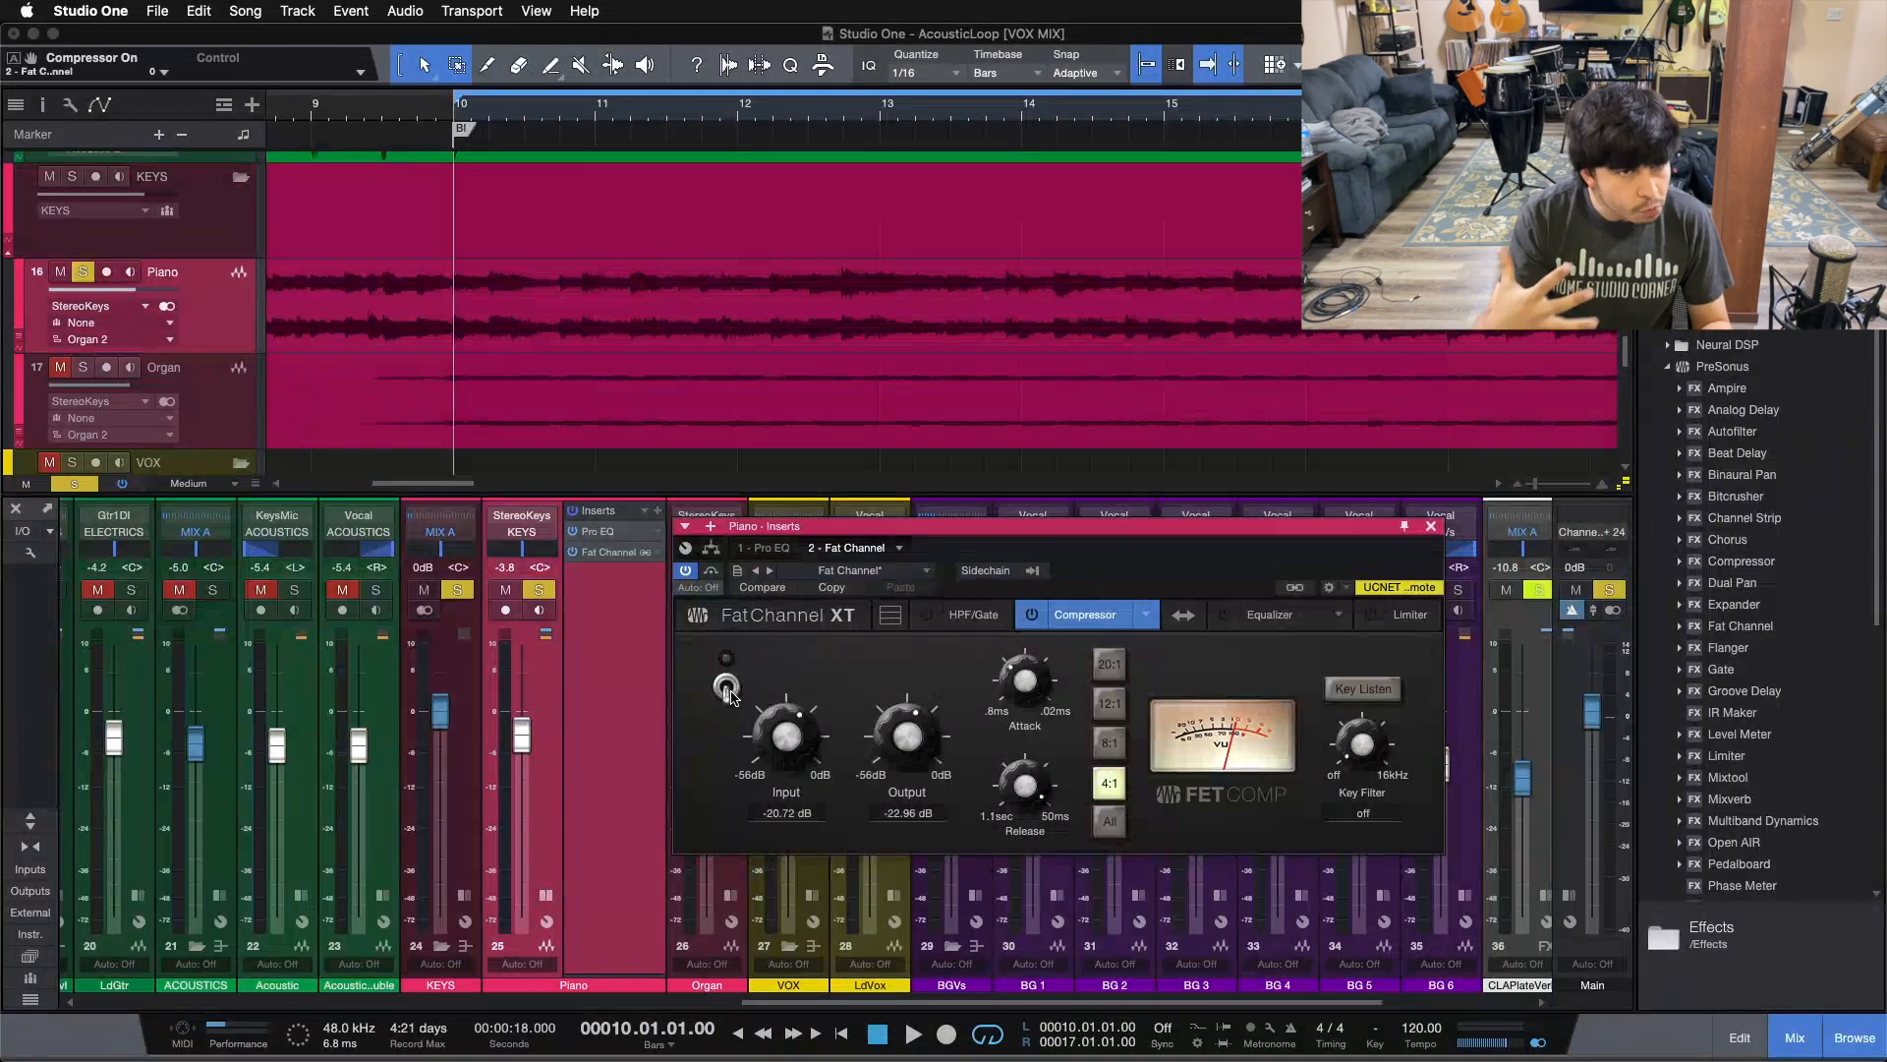
key("space")
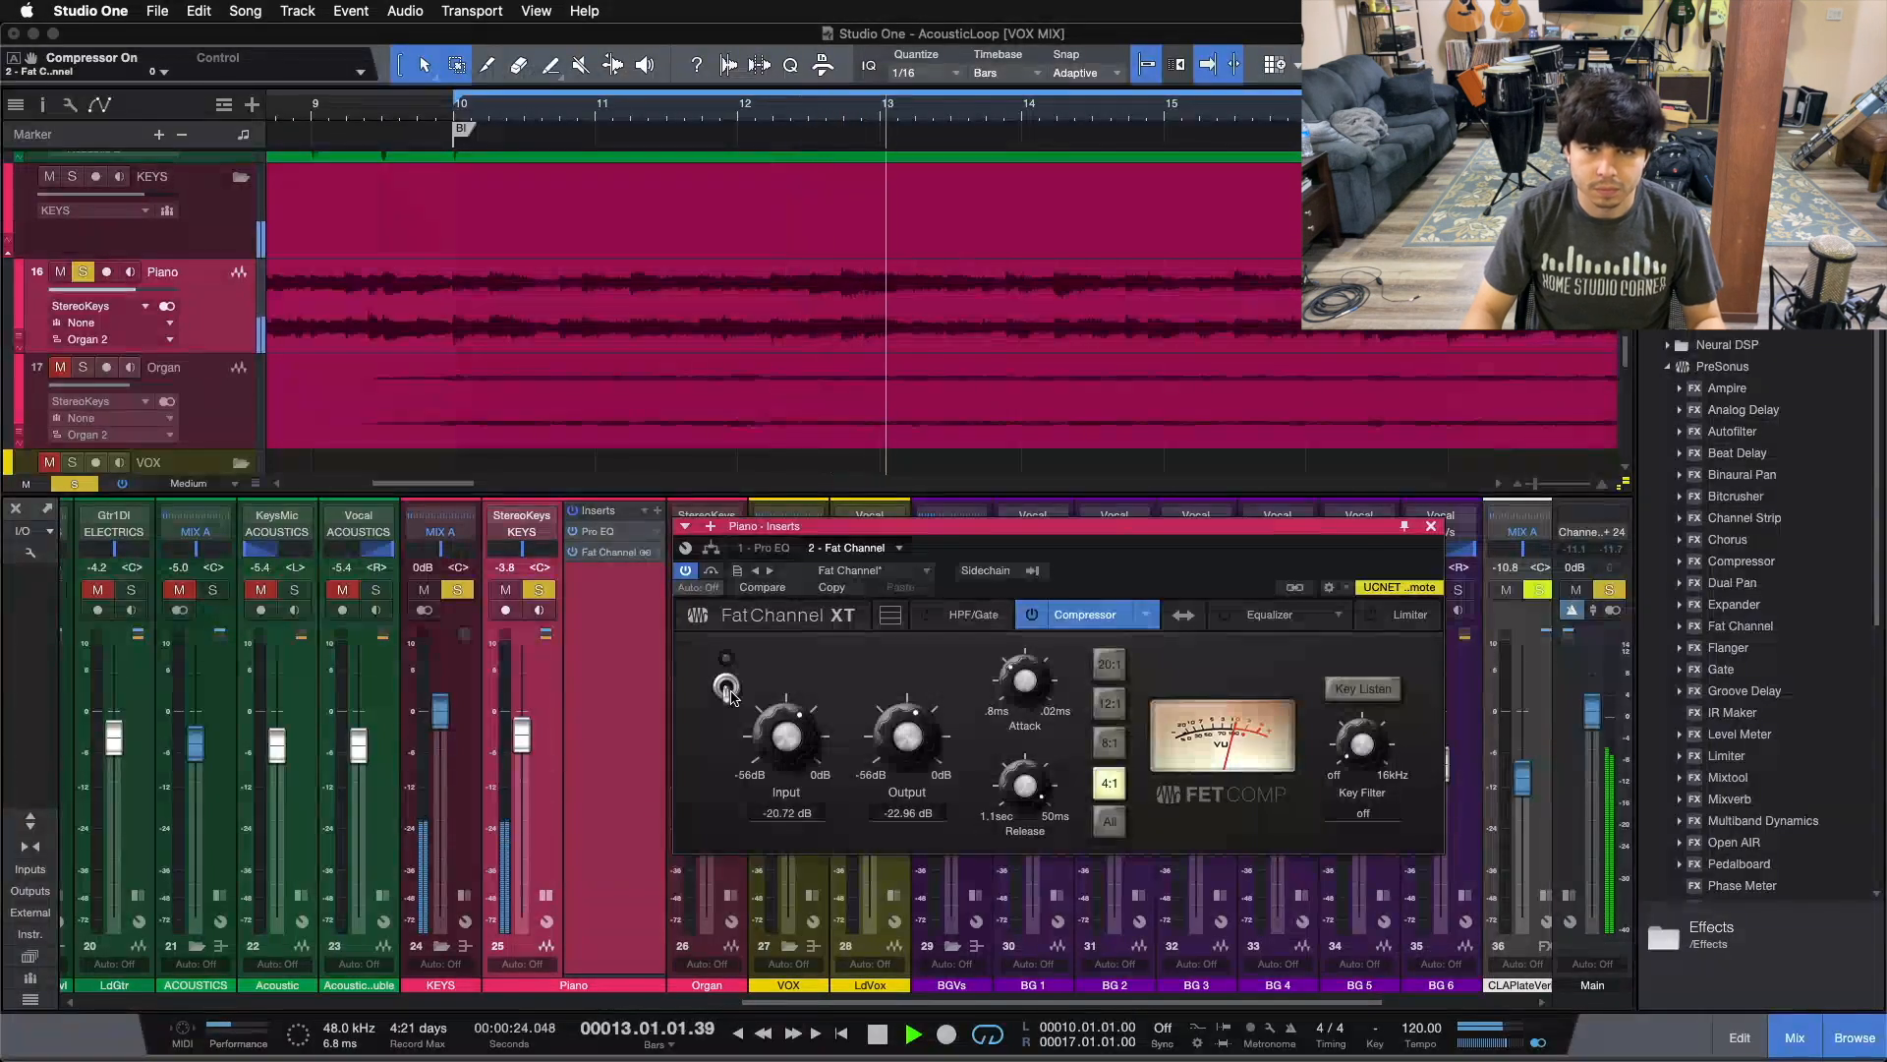
left_click(727, 687)
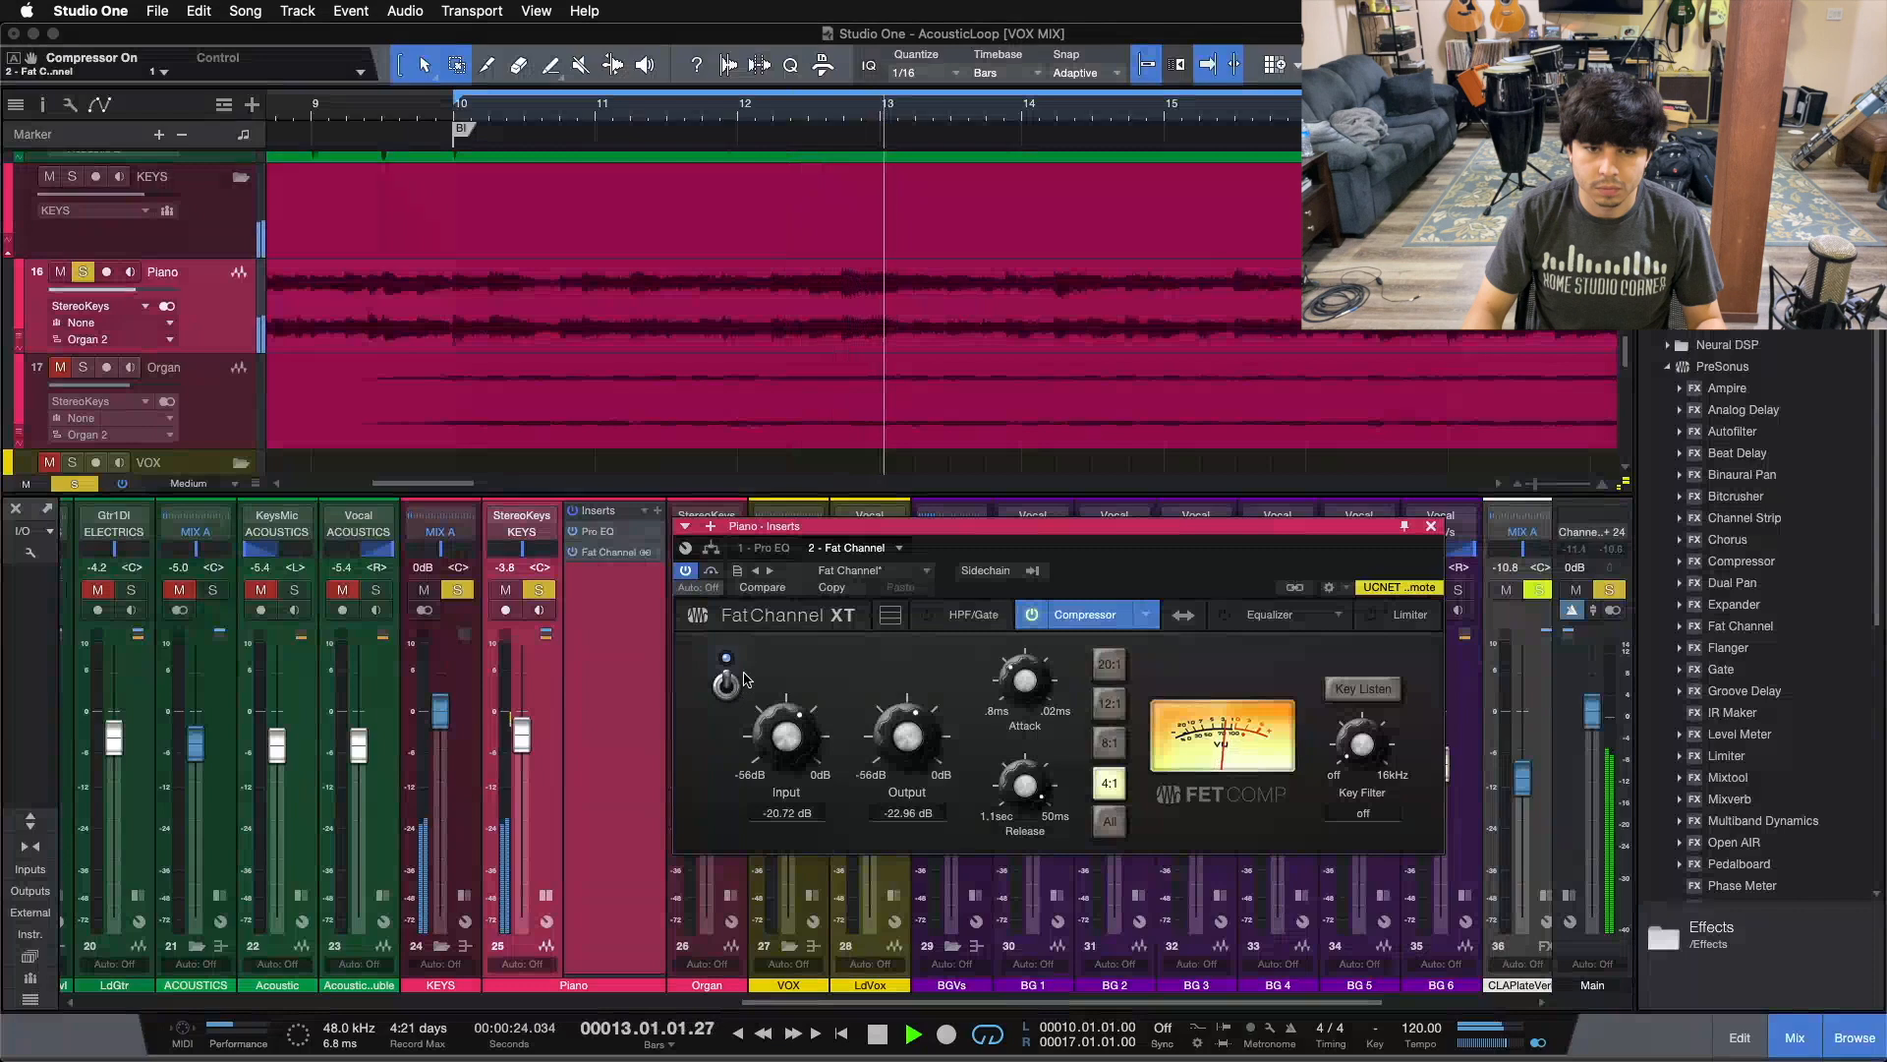
left_click(726, 688)
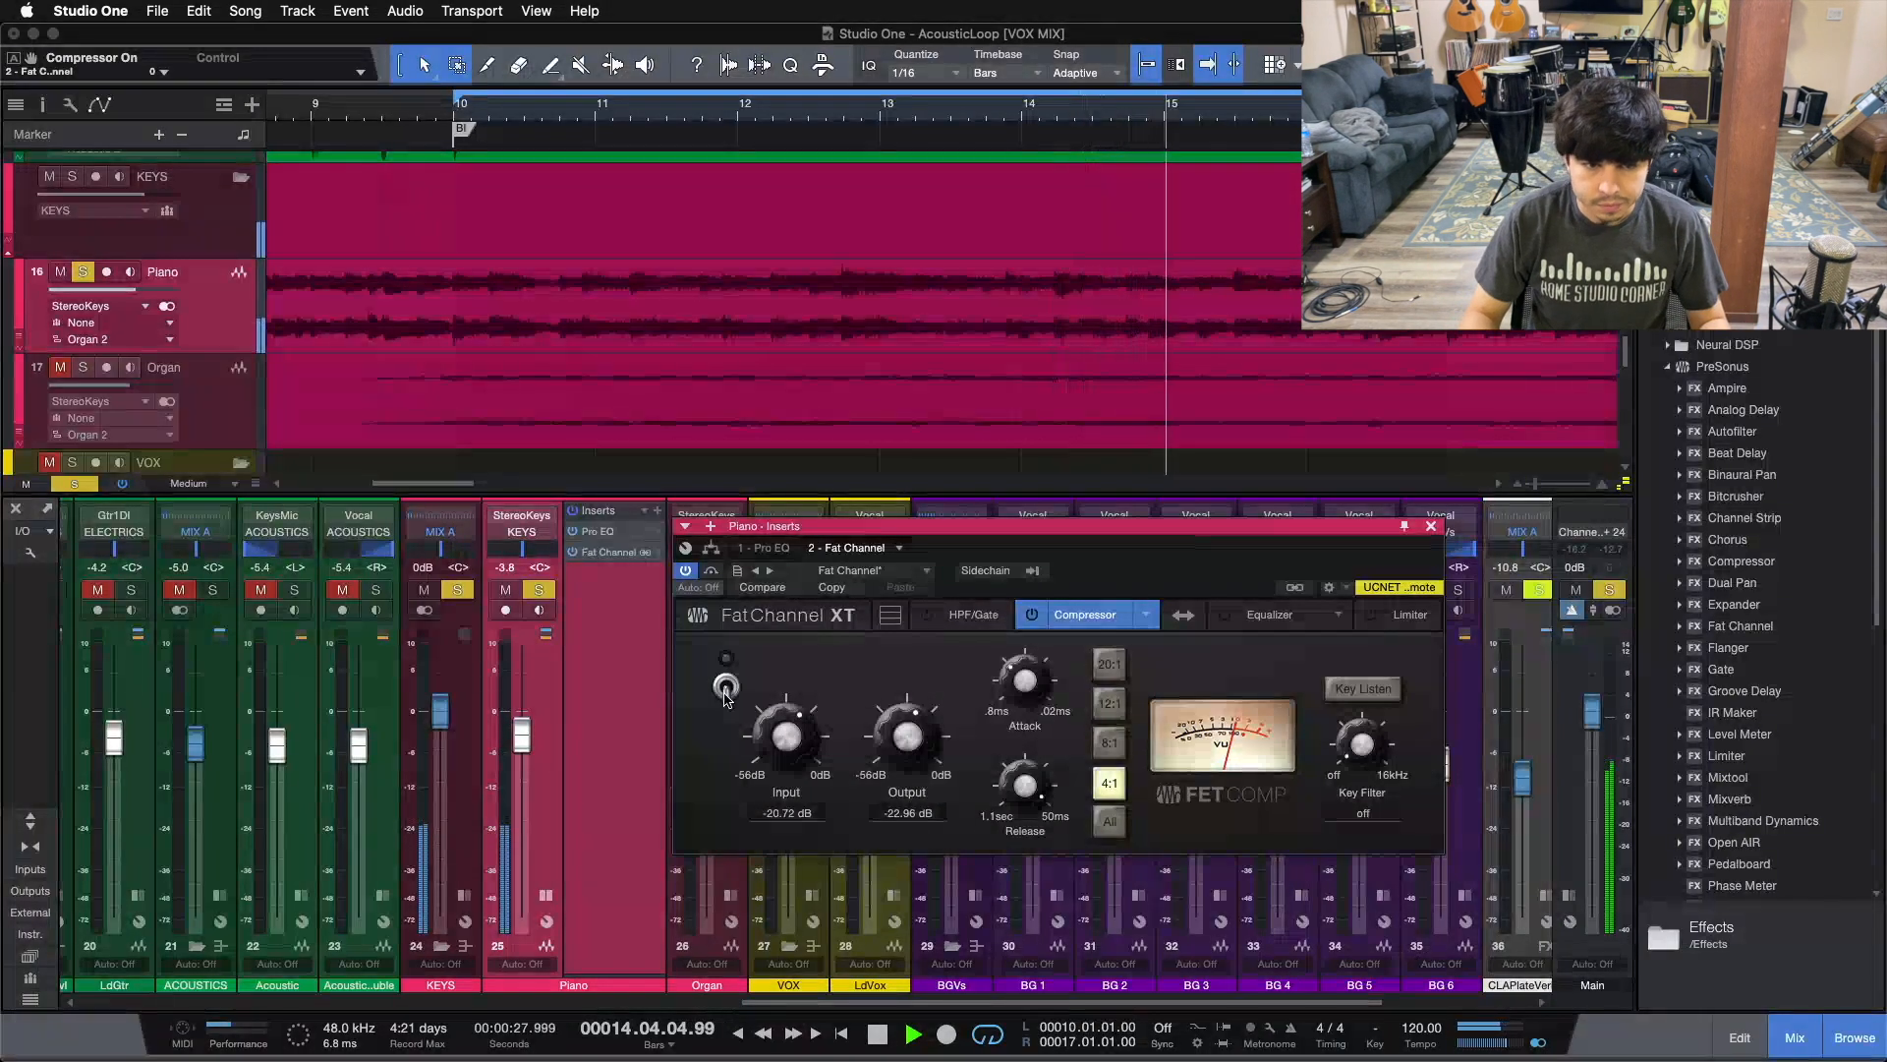
left_click(726, 688)
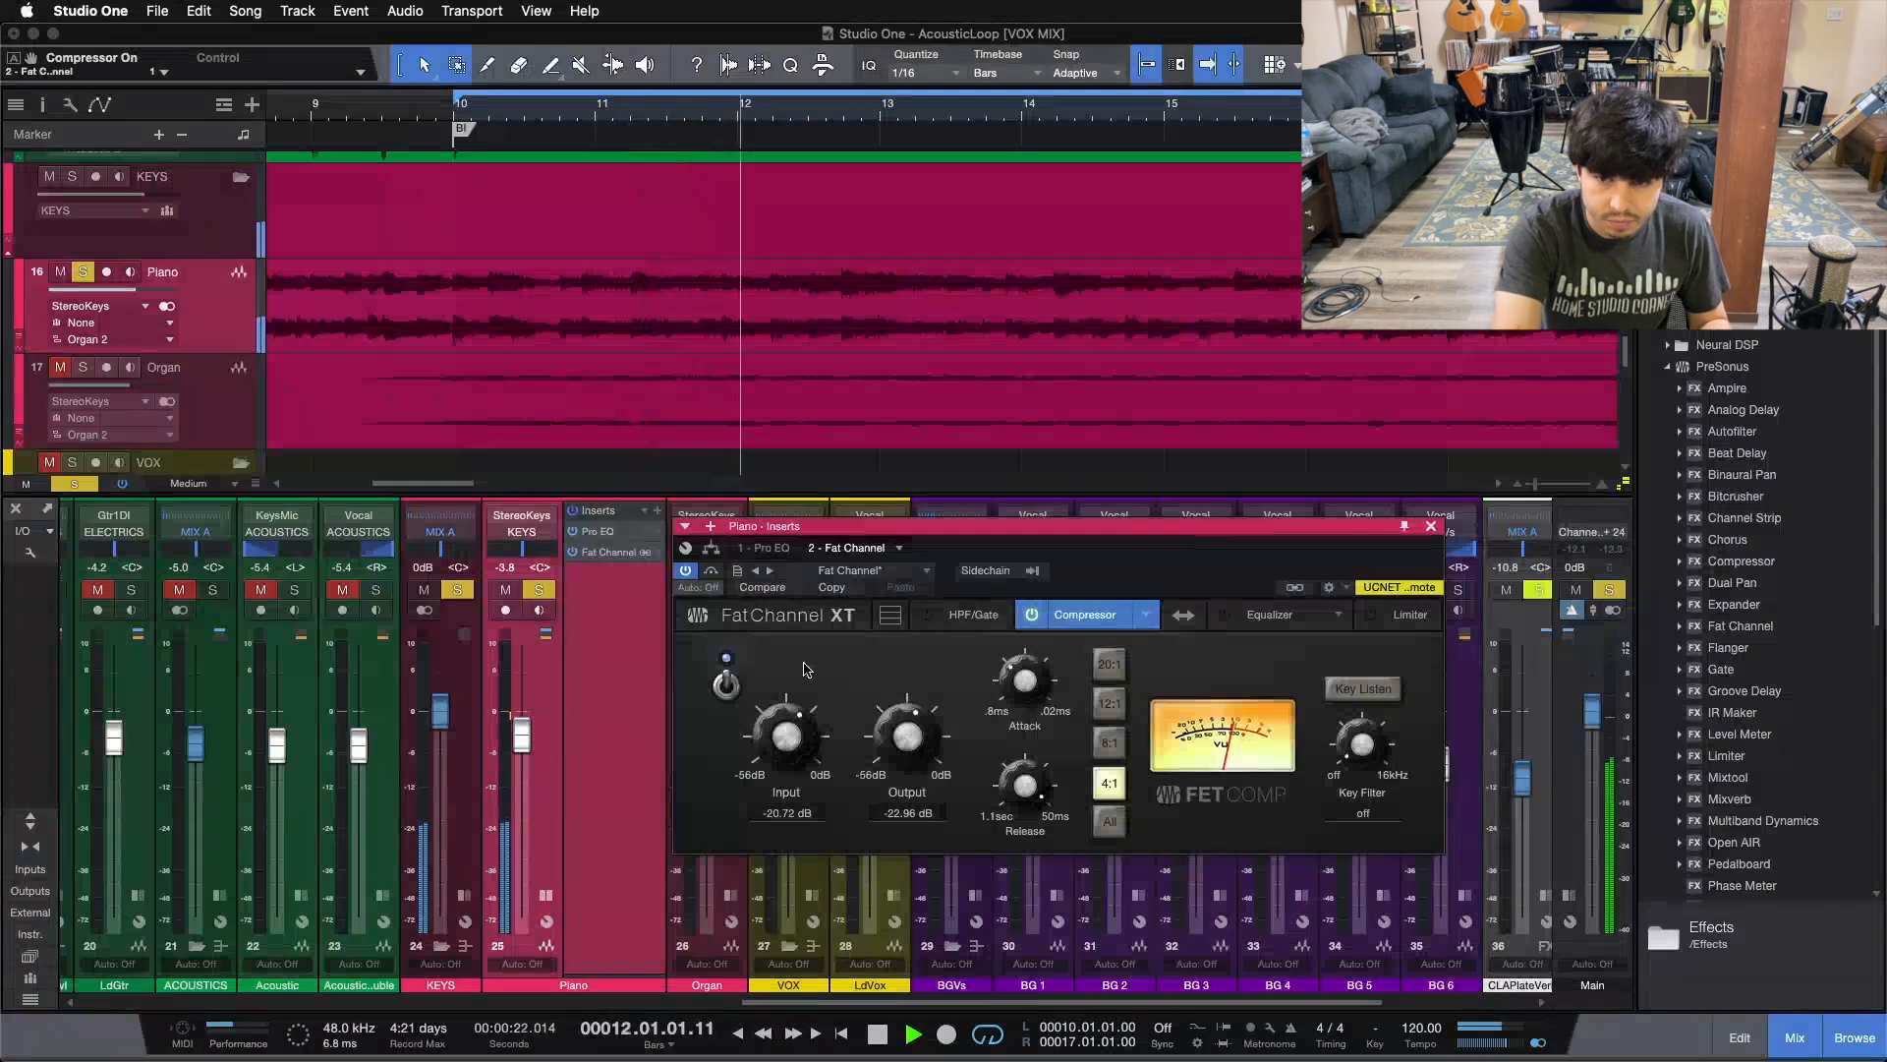
key("space")
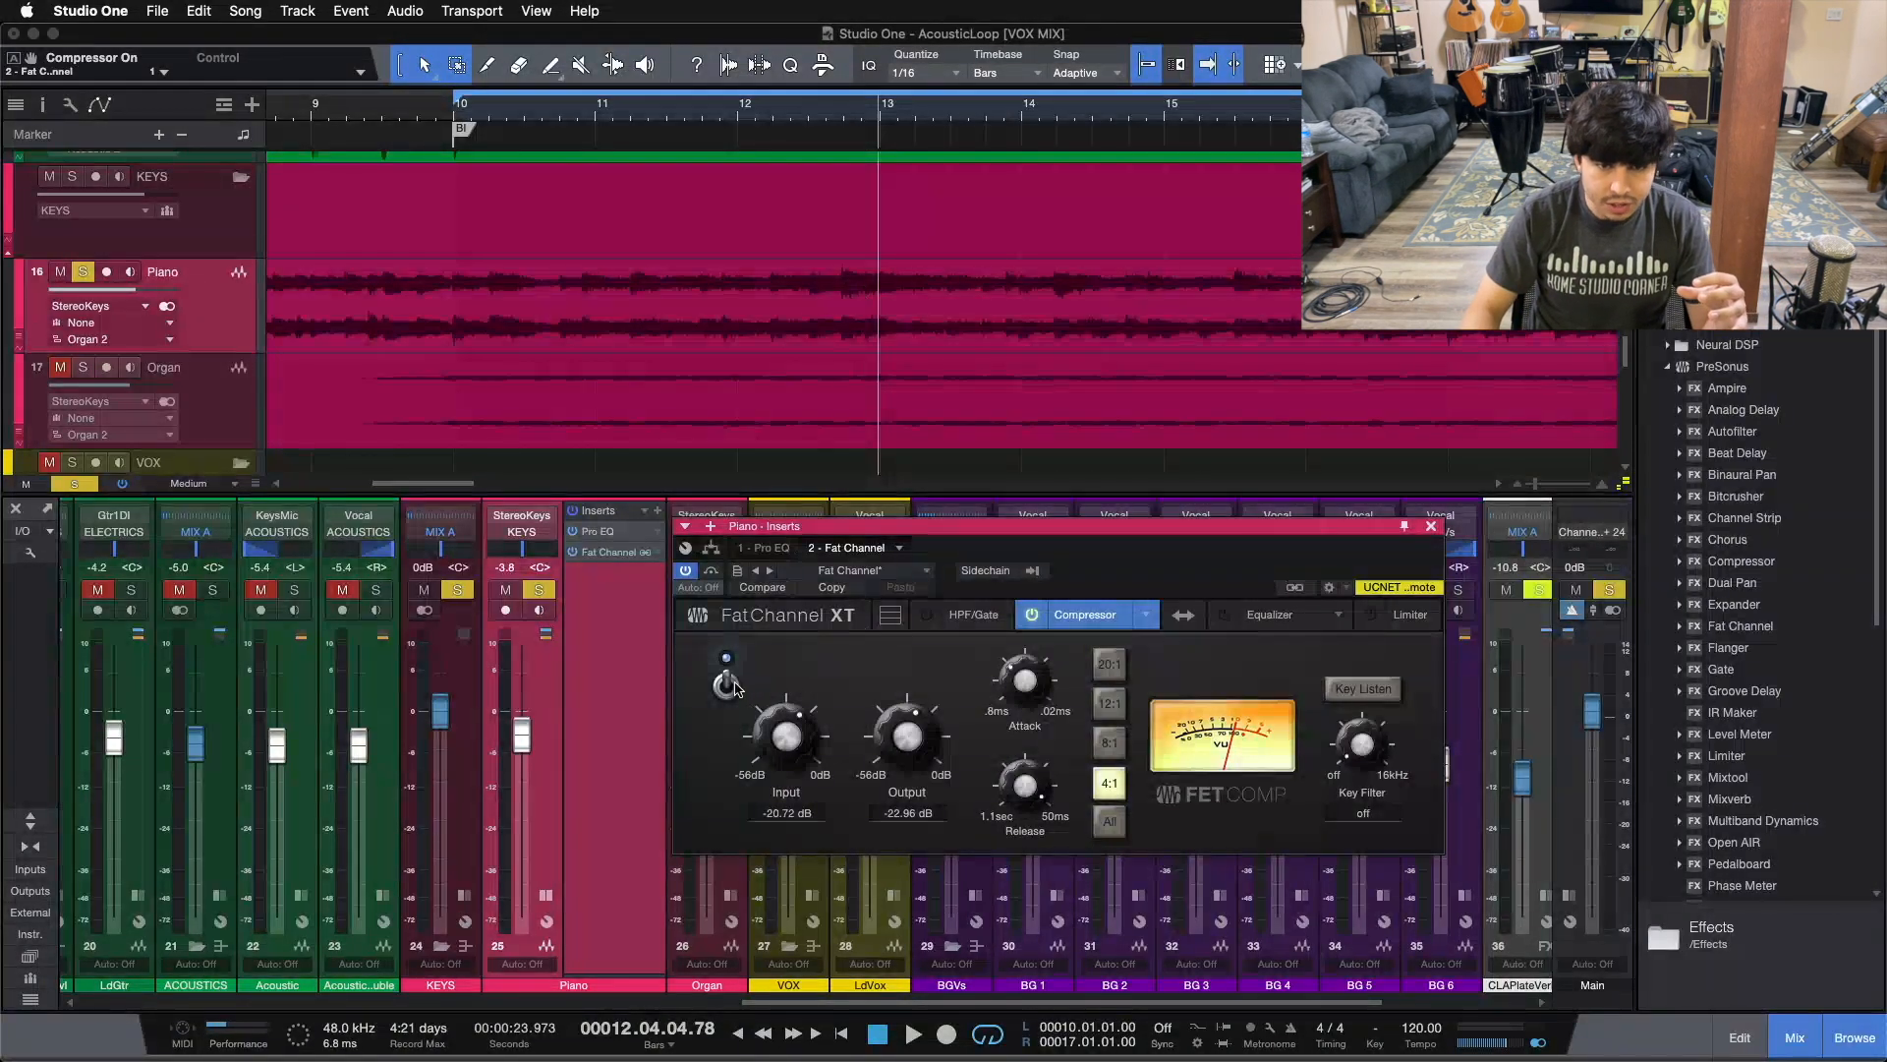
- Repeat the compressor comparison by playing the piano with it on, off and on again, then stop playback
key("space")
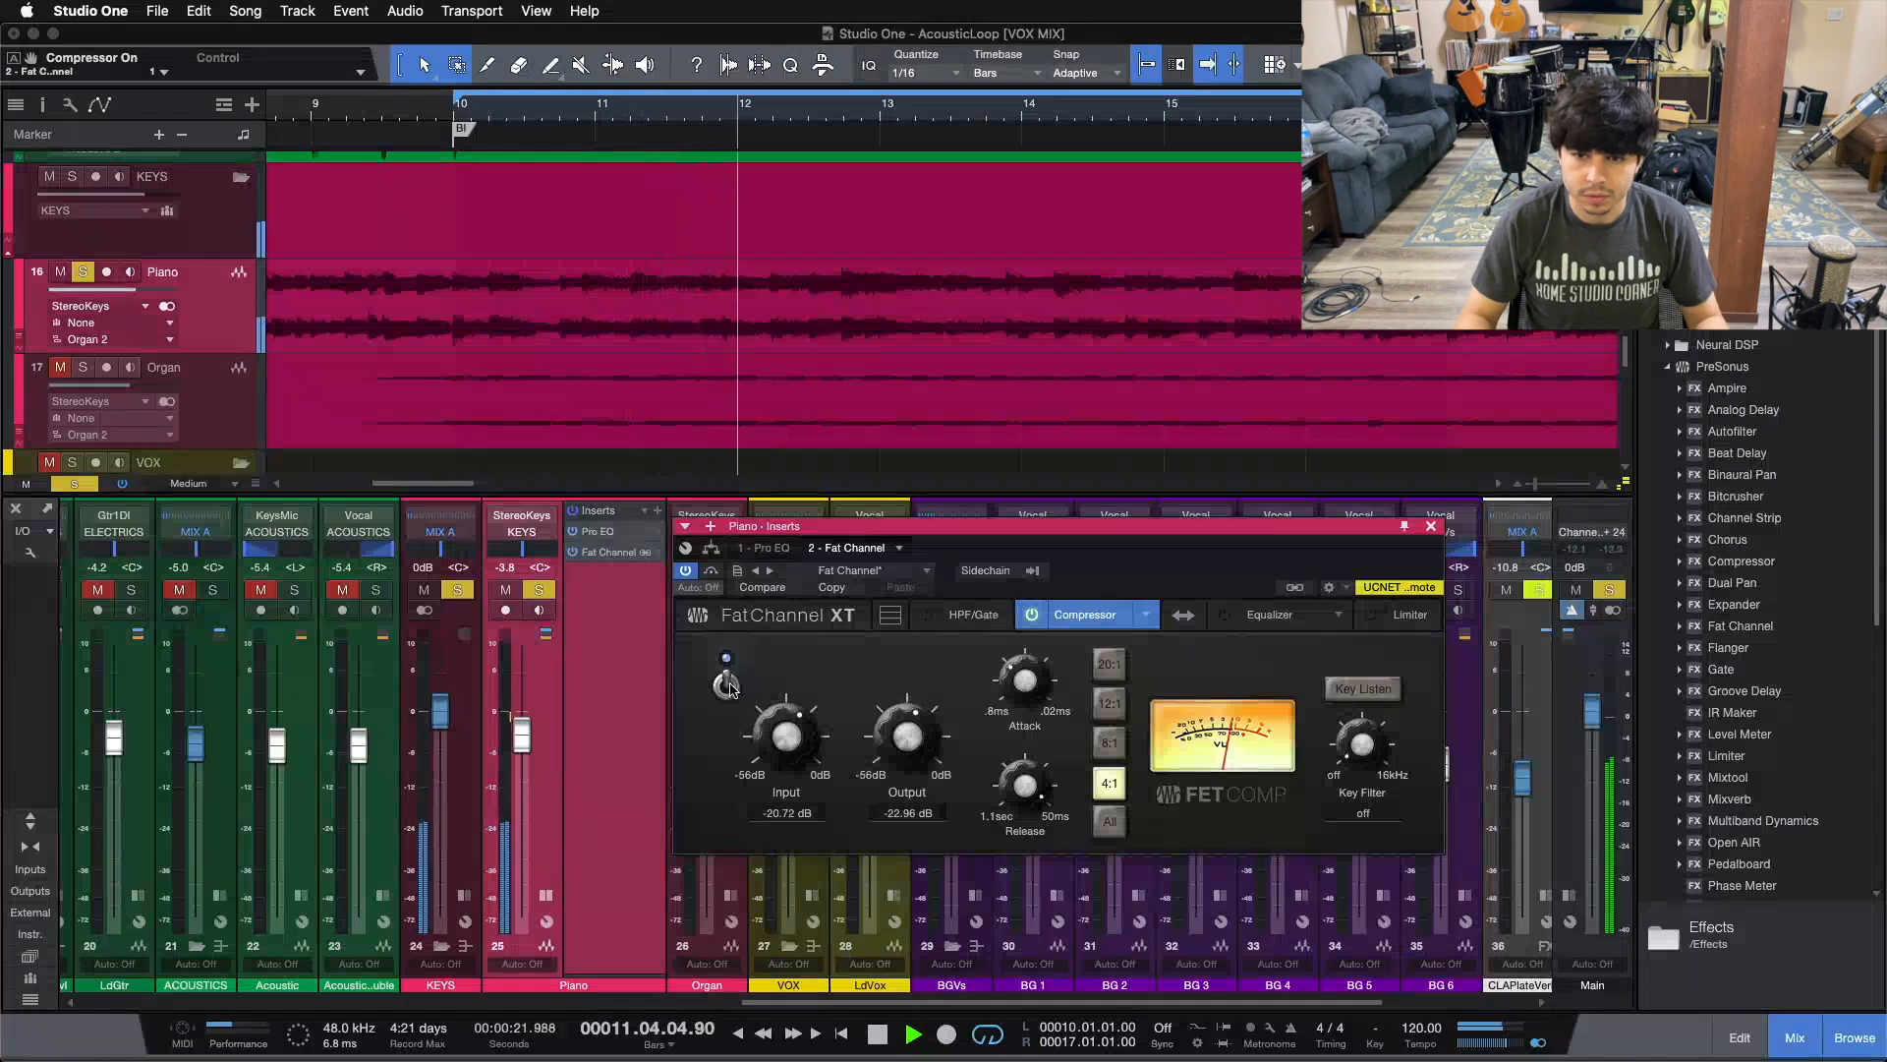
left_click(726, 685)
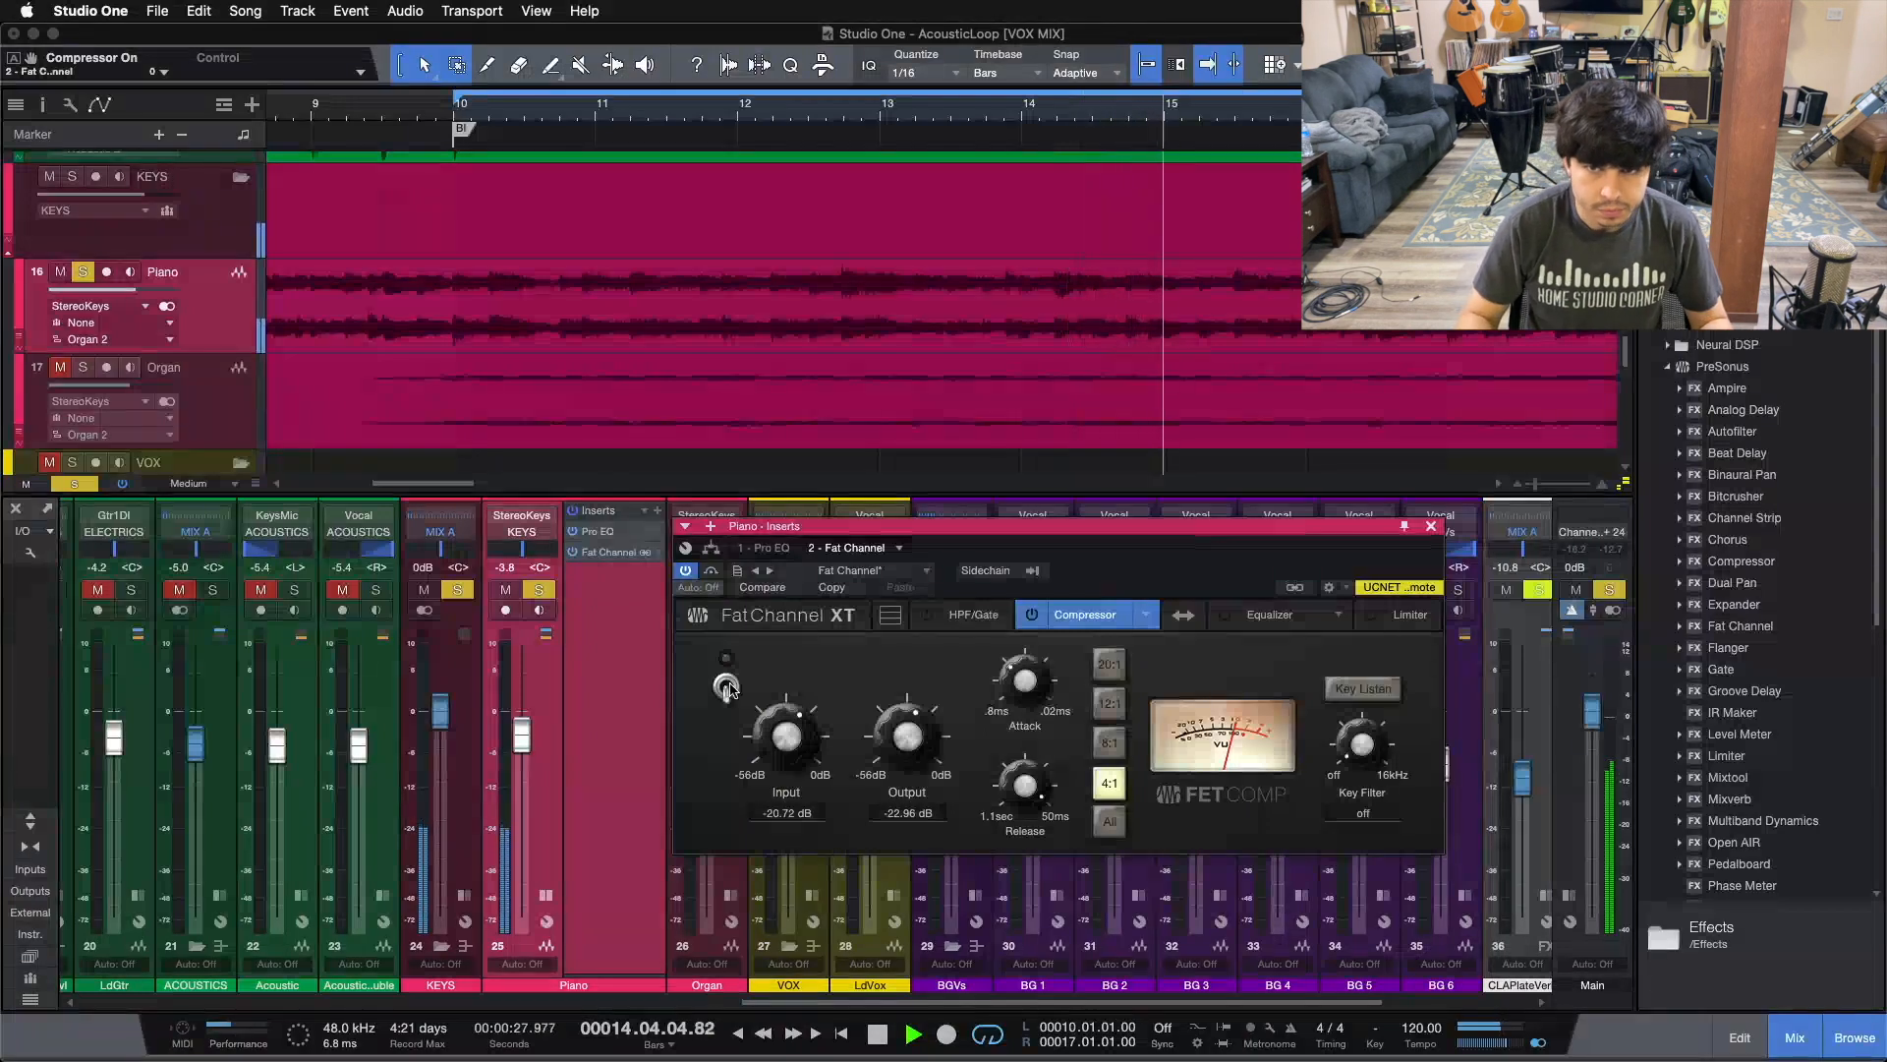
left_click(727, 687)
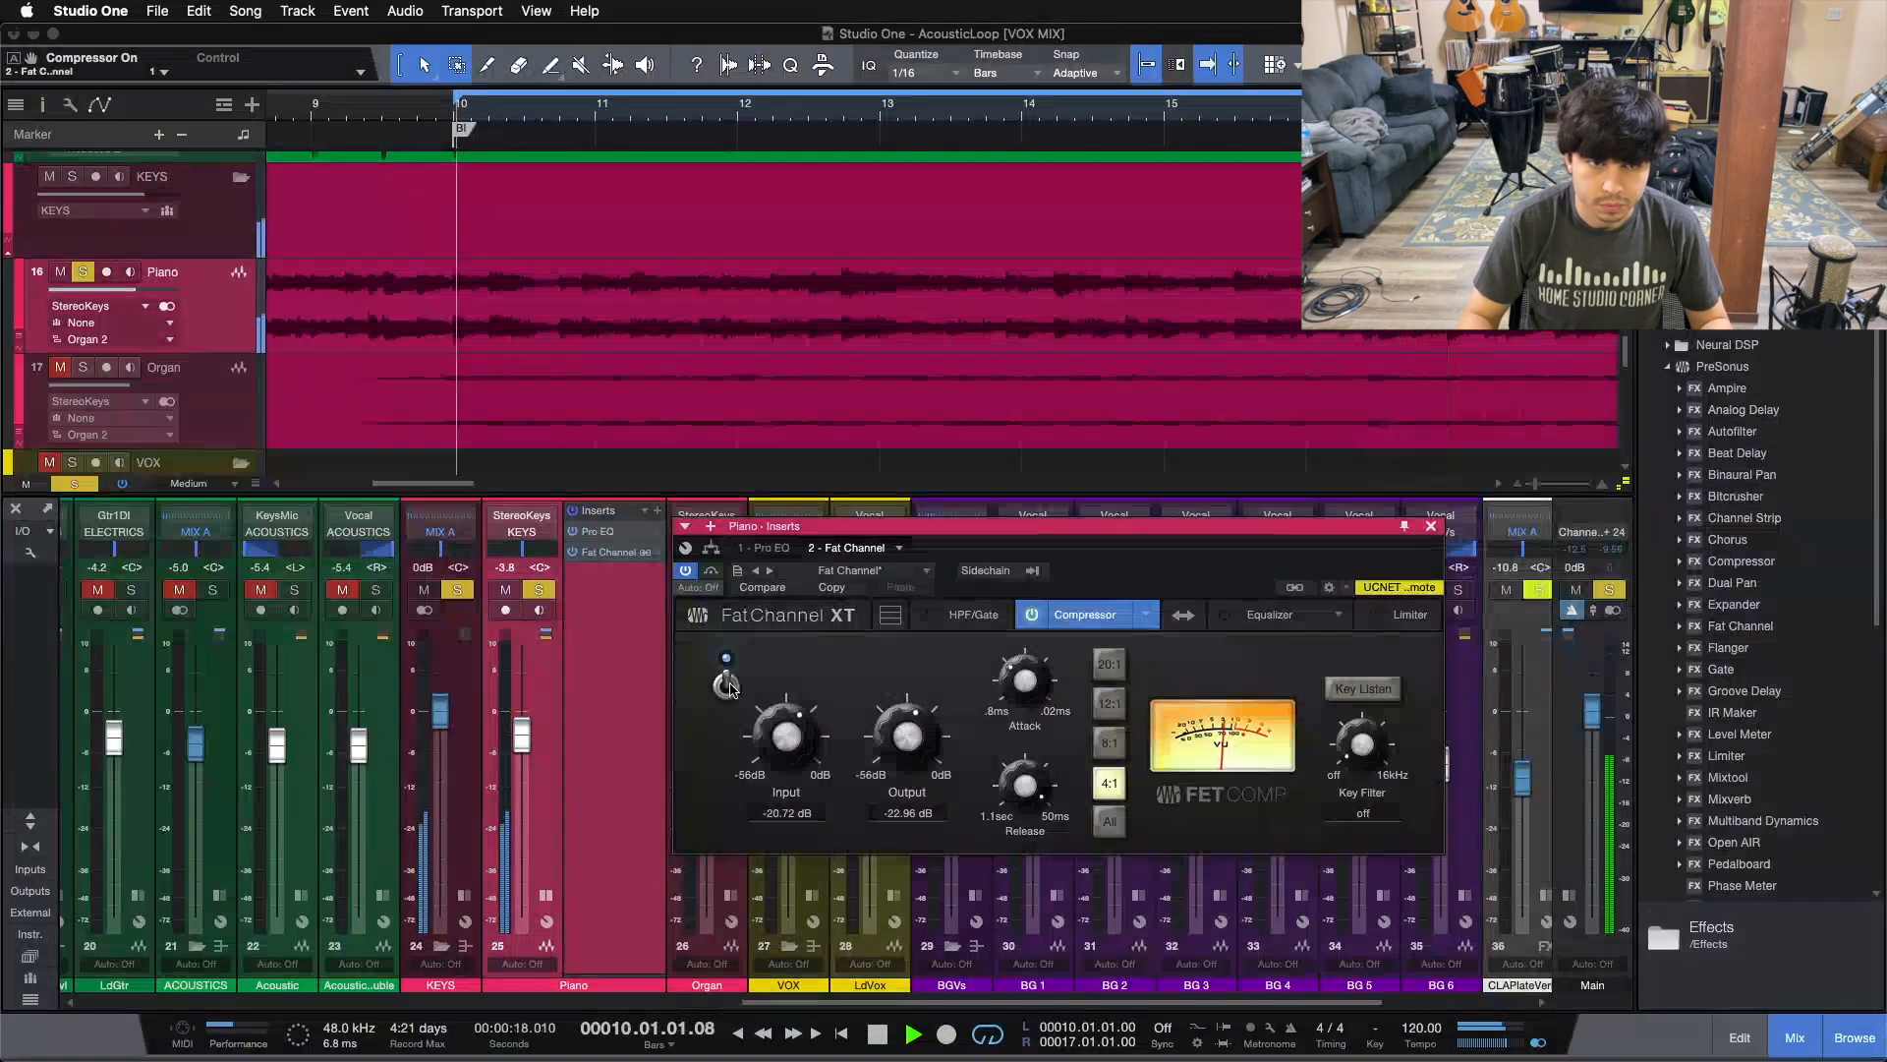
key("space")
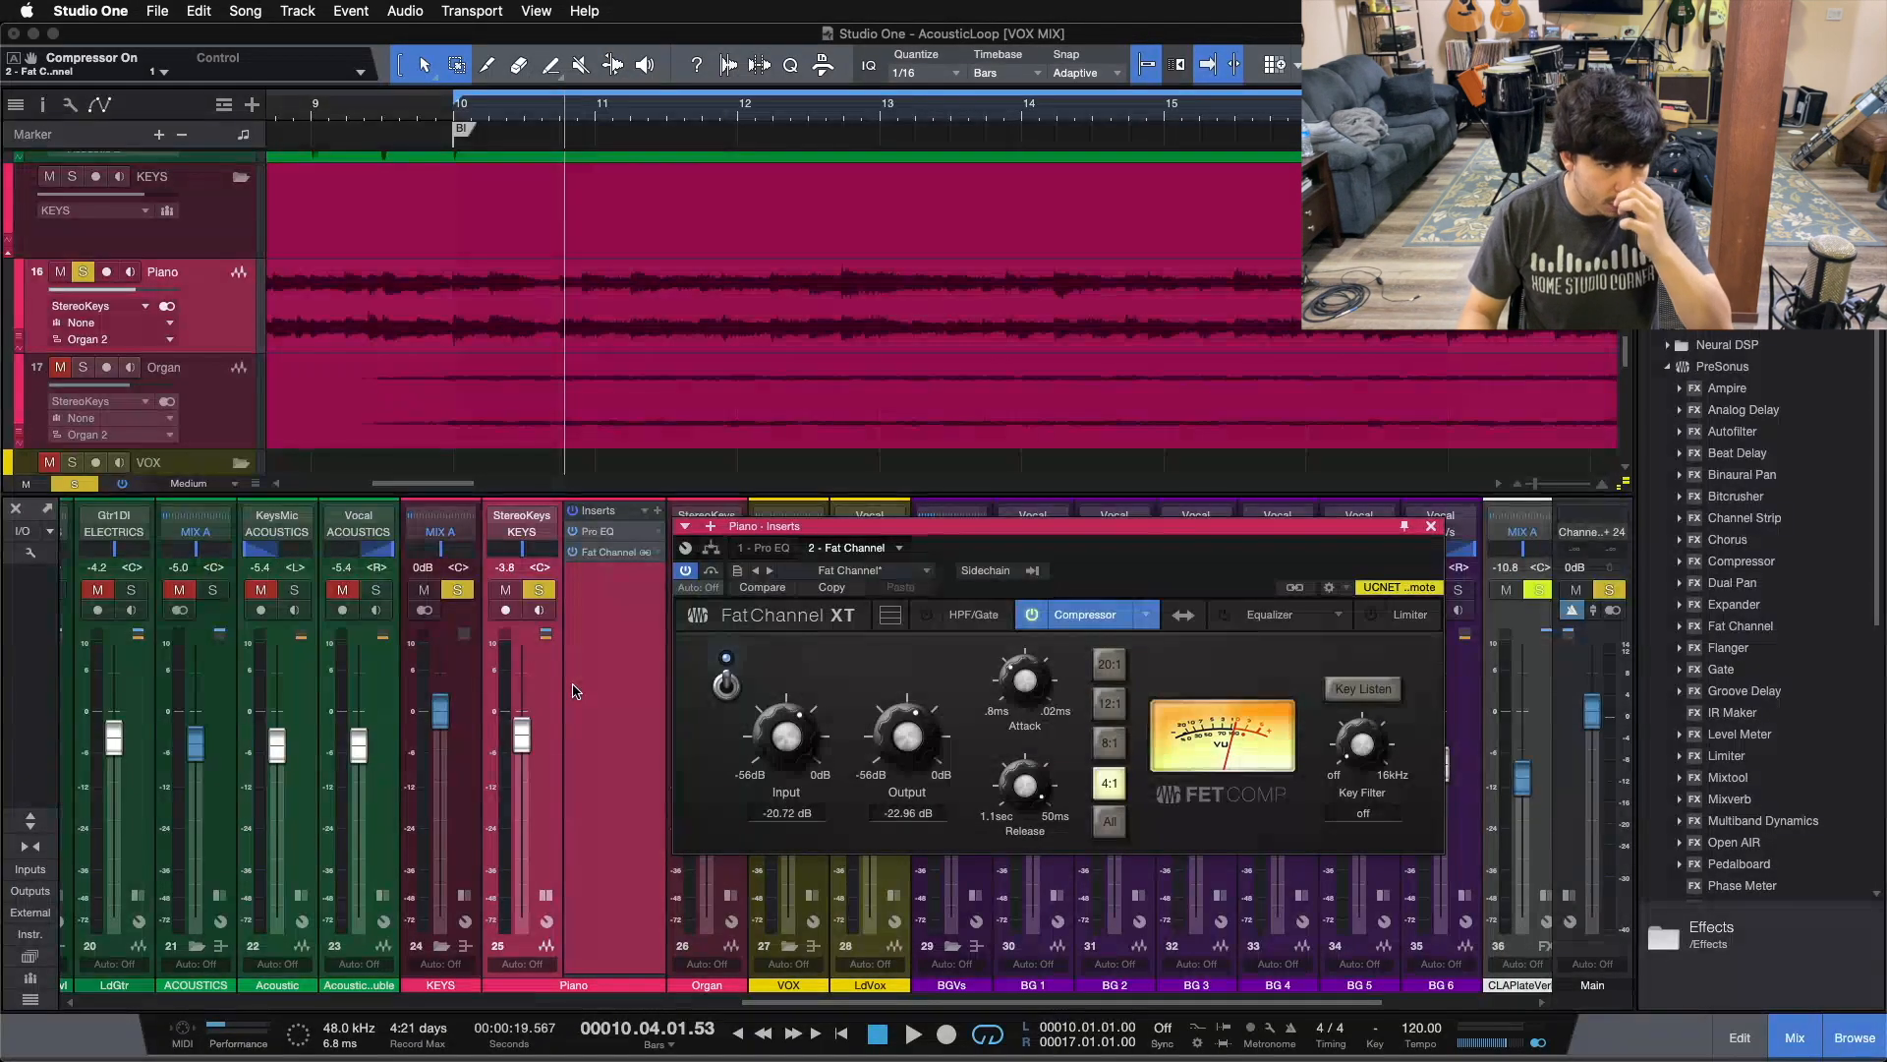
- Return to the piano's Pro EQ, toggle the MF band, leave it off and set the playhead to bar 10
left_click(790, 553)
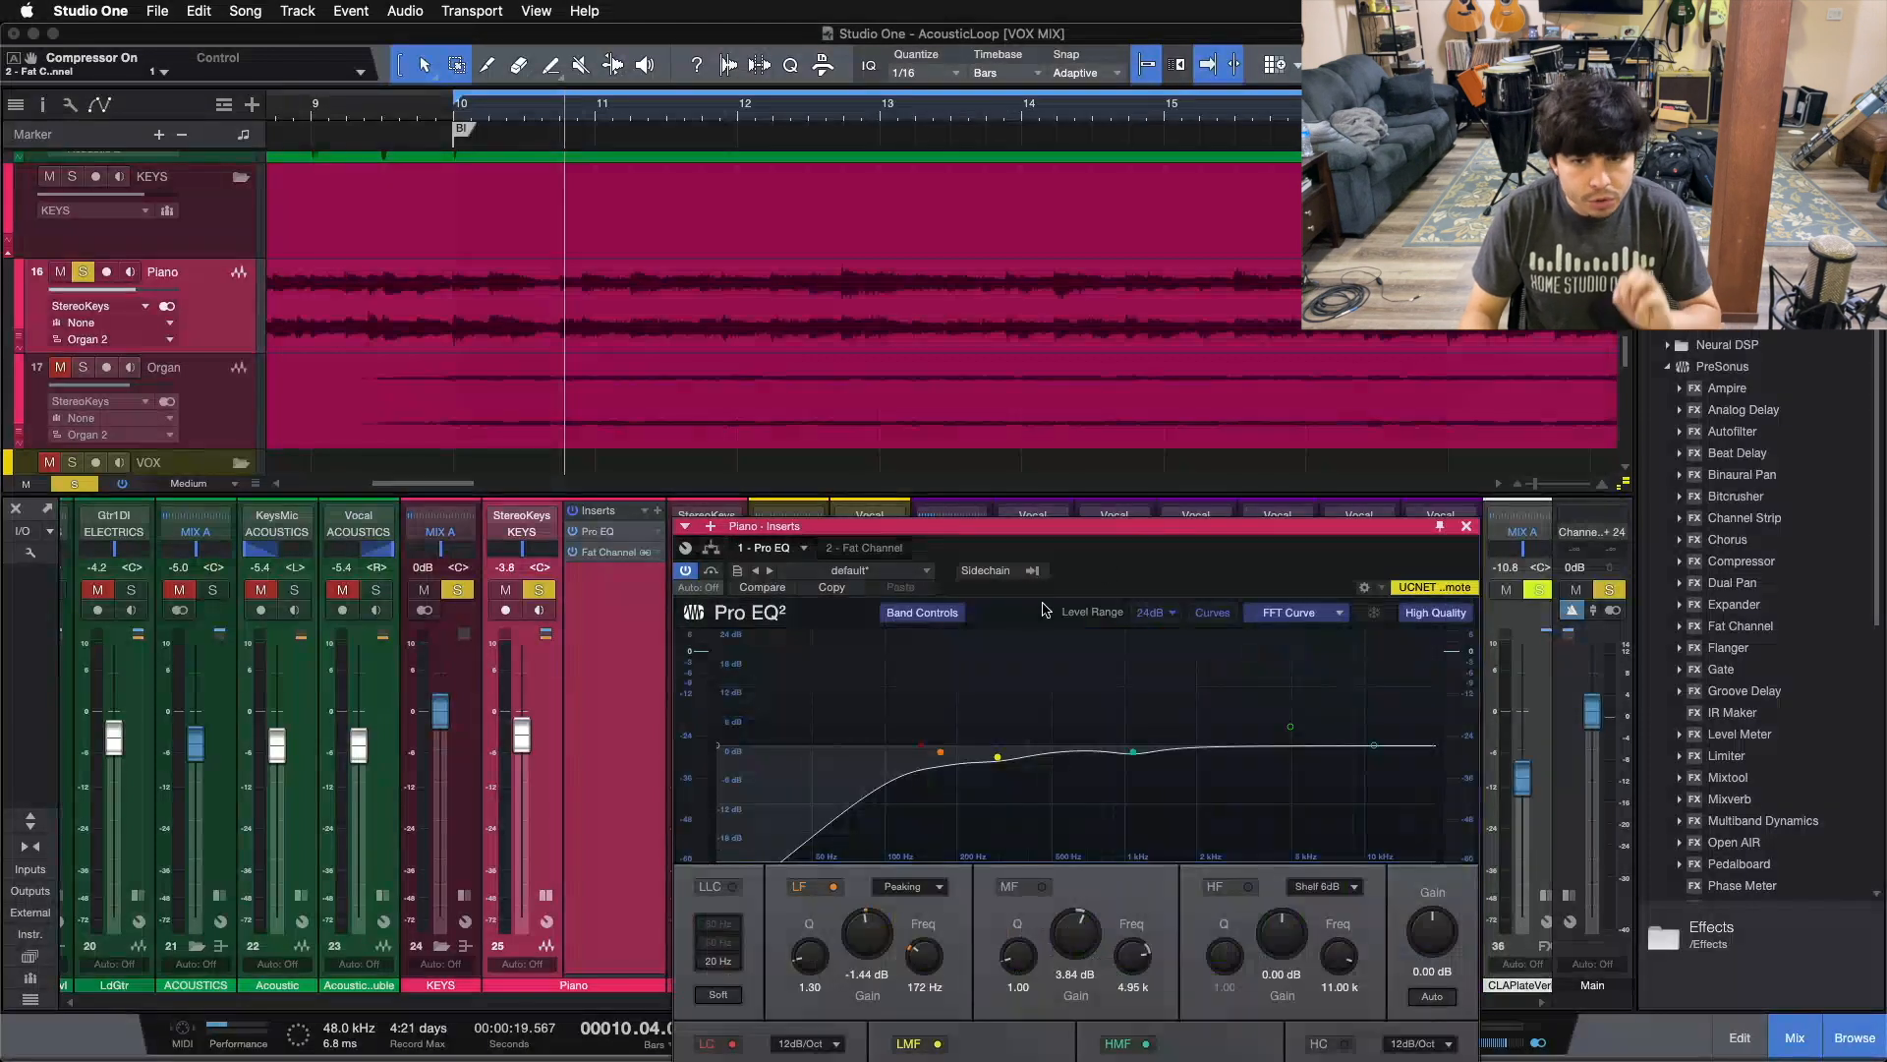
left_click(1244, 623)
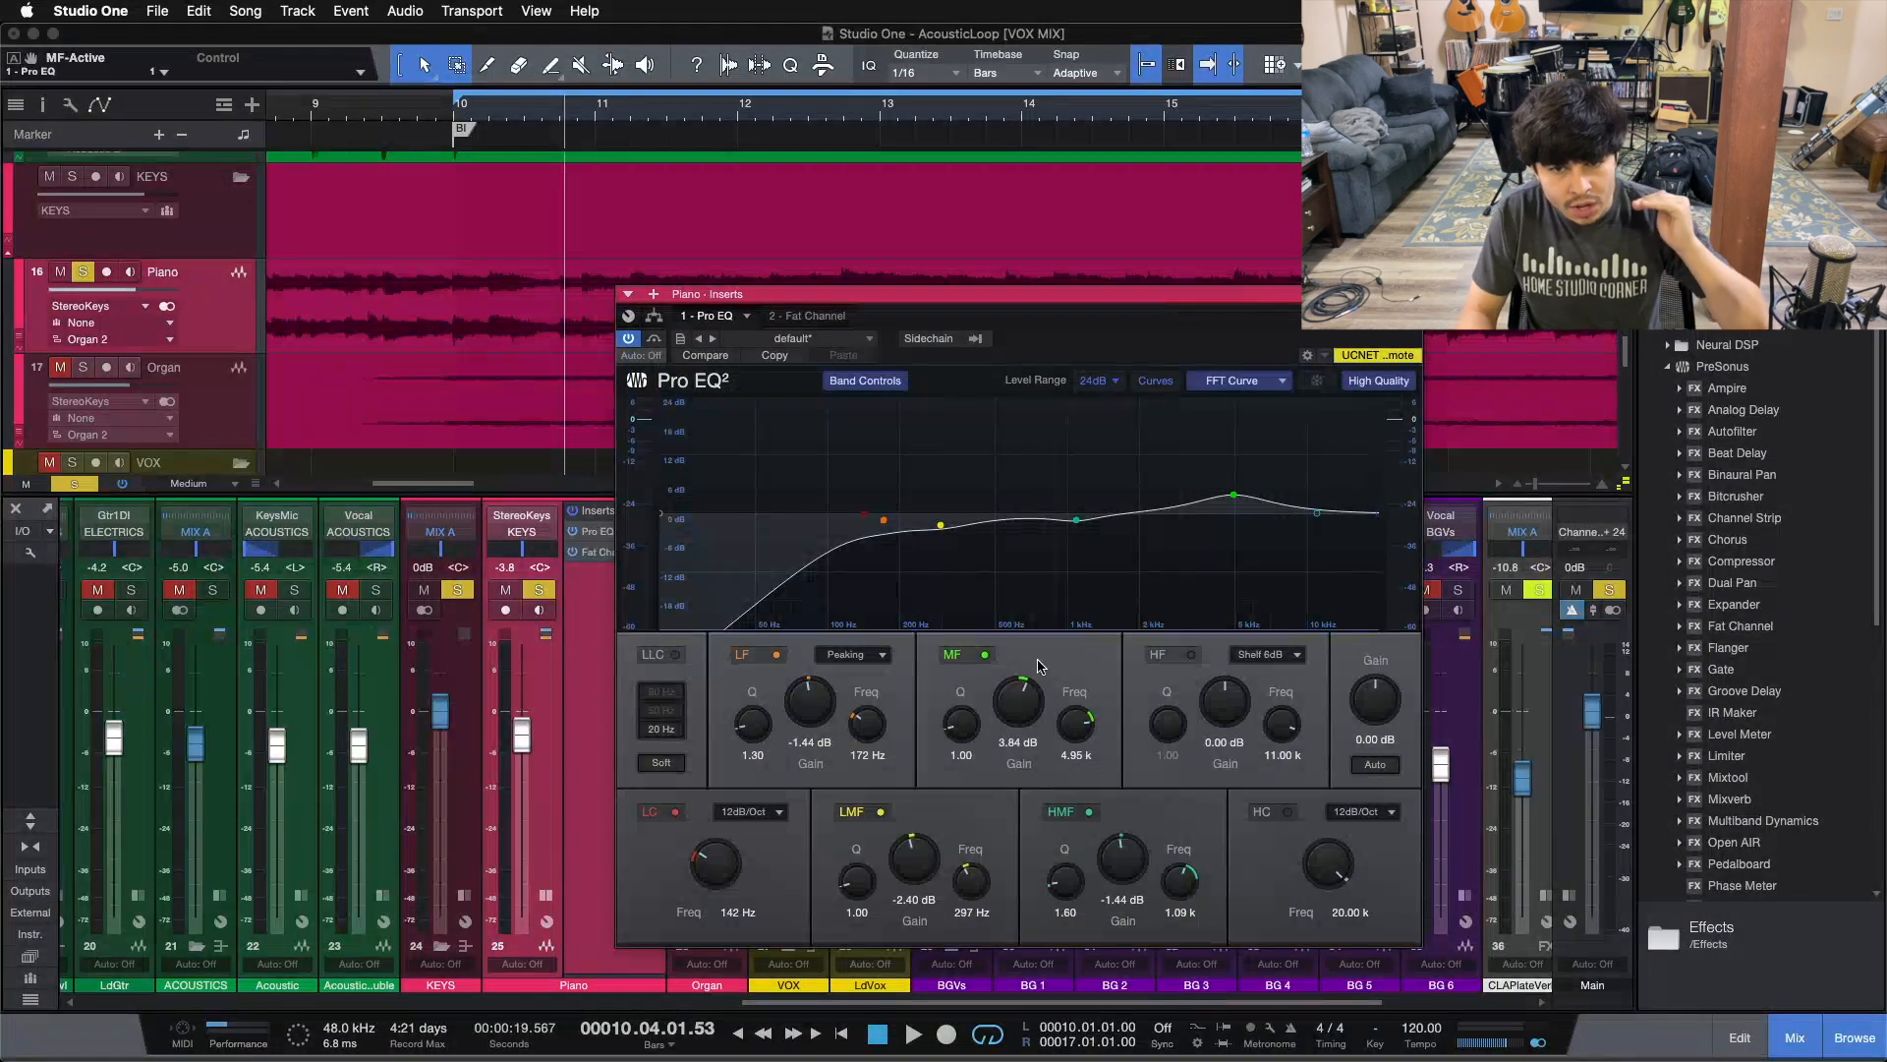
left_click(984, 654)
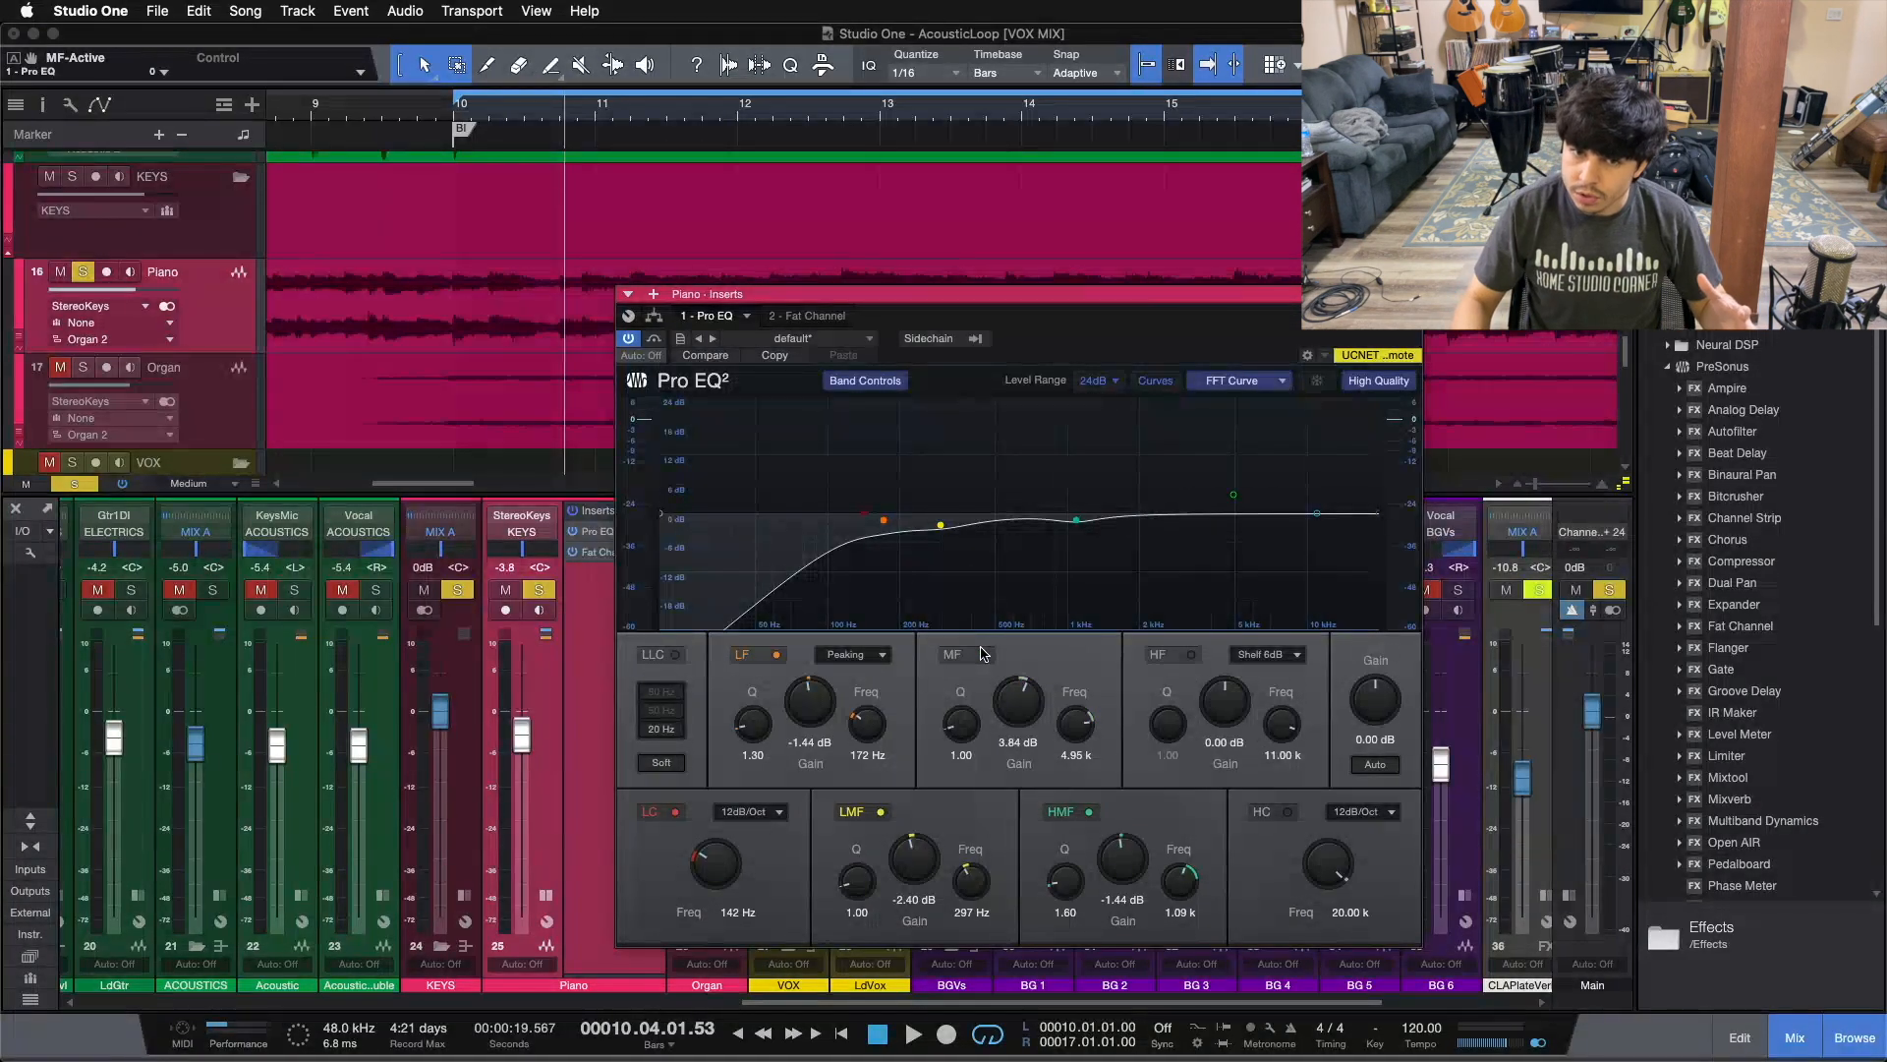
left_click(984, 654)
left_click(984, 654)
key("KP_1")
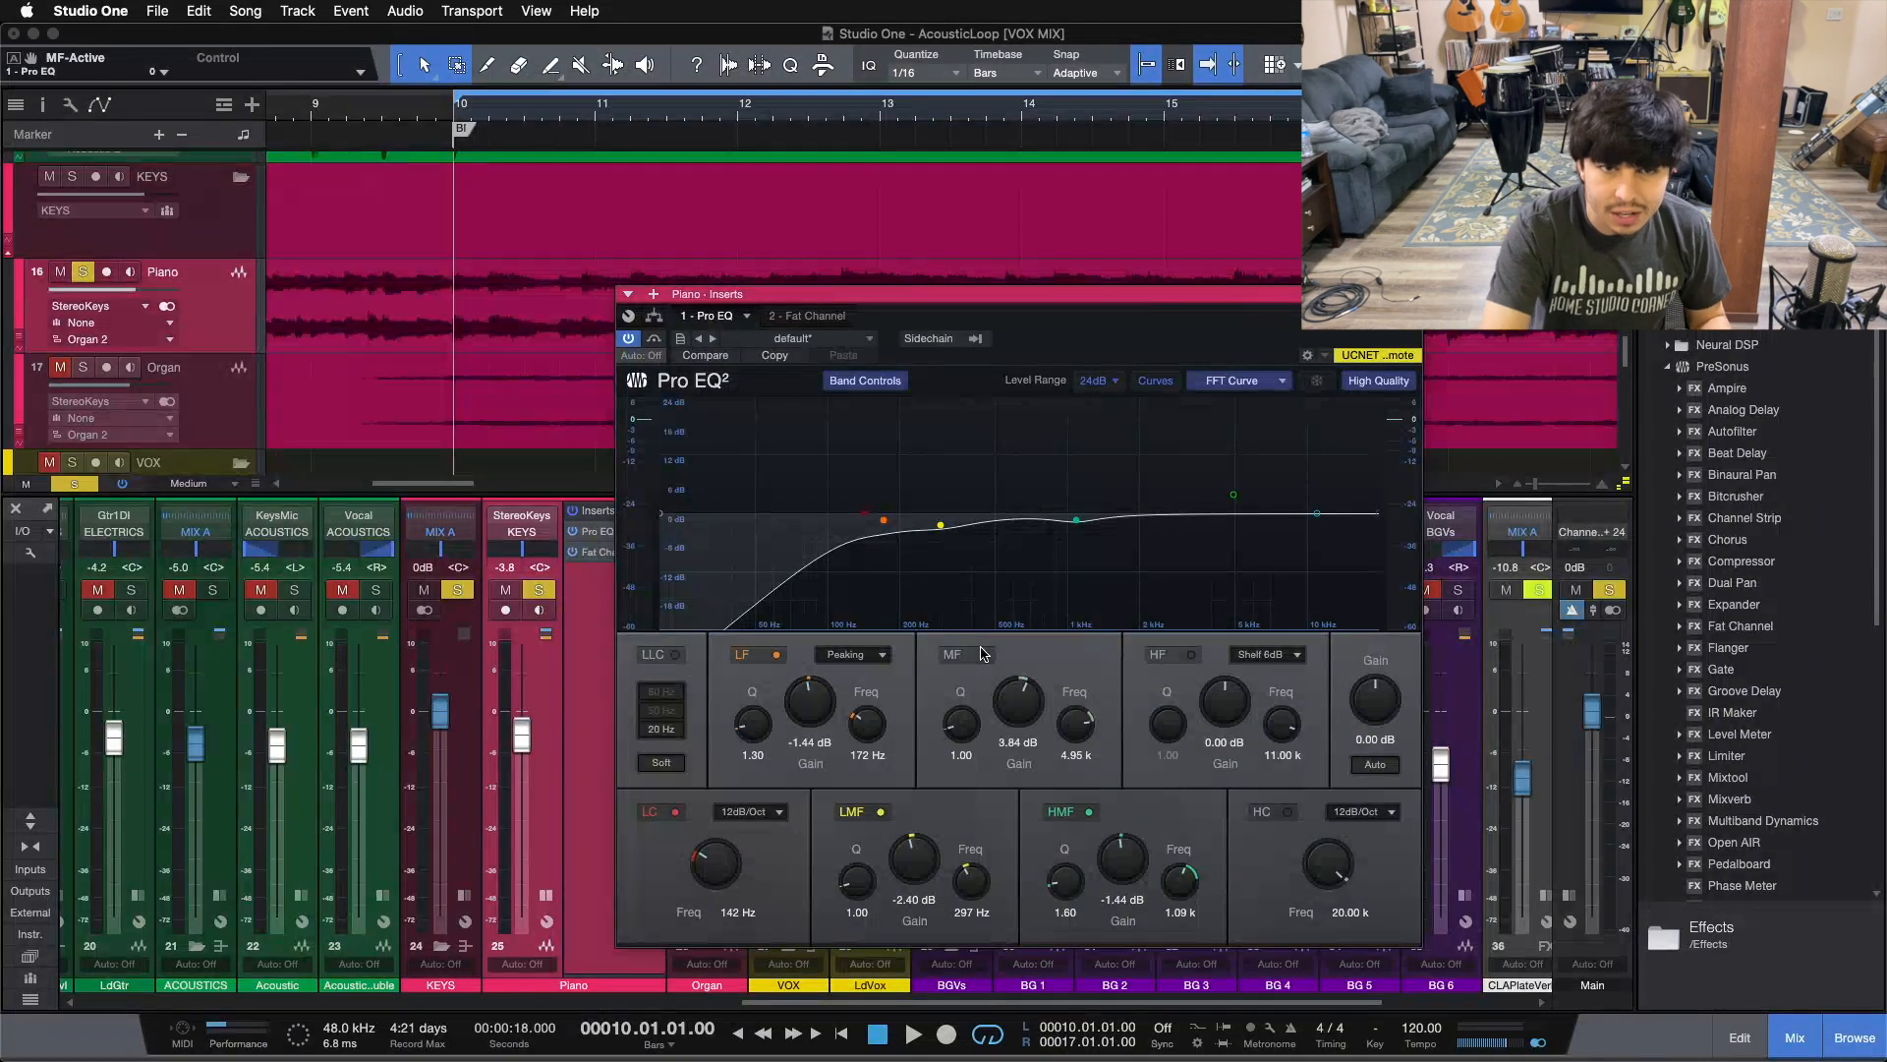
- Play the piano from bar 10 while comparing the Pro EQ's MF band on and off, stop playback and leave the band on
key("space")
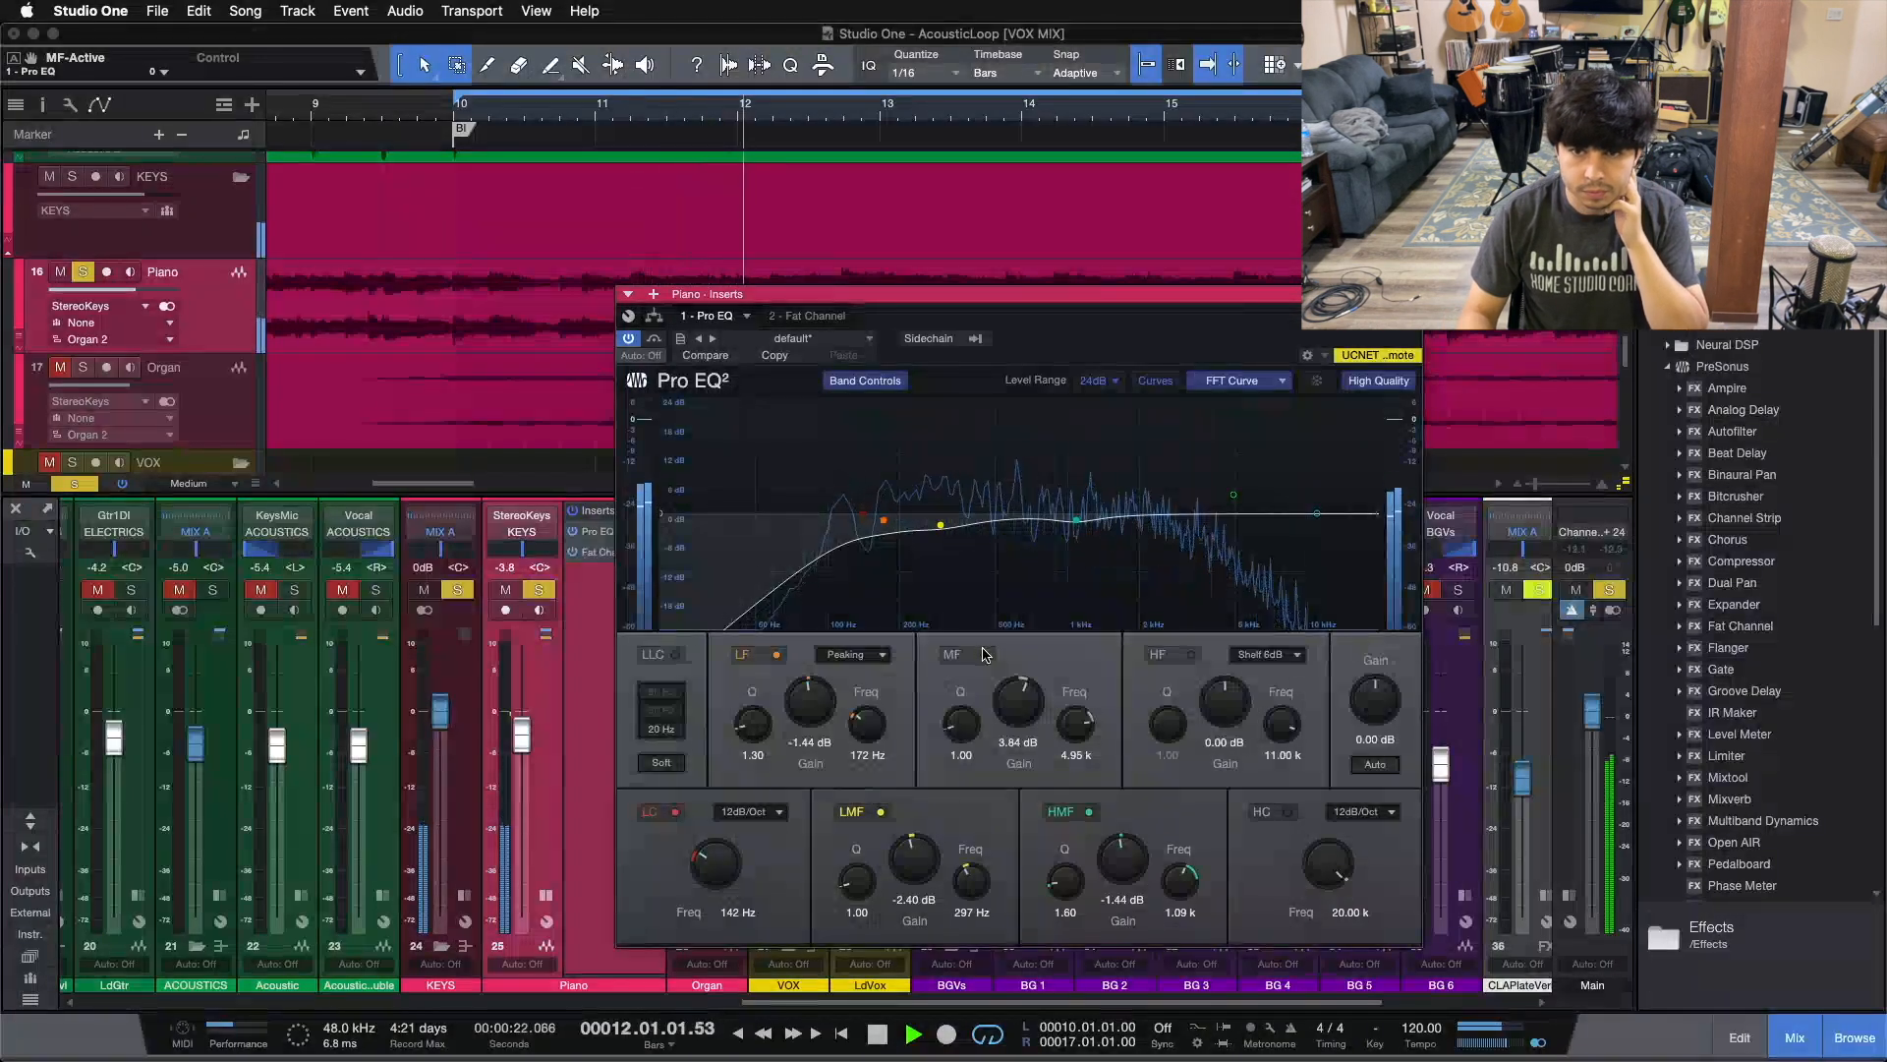
left_click(985, 655)
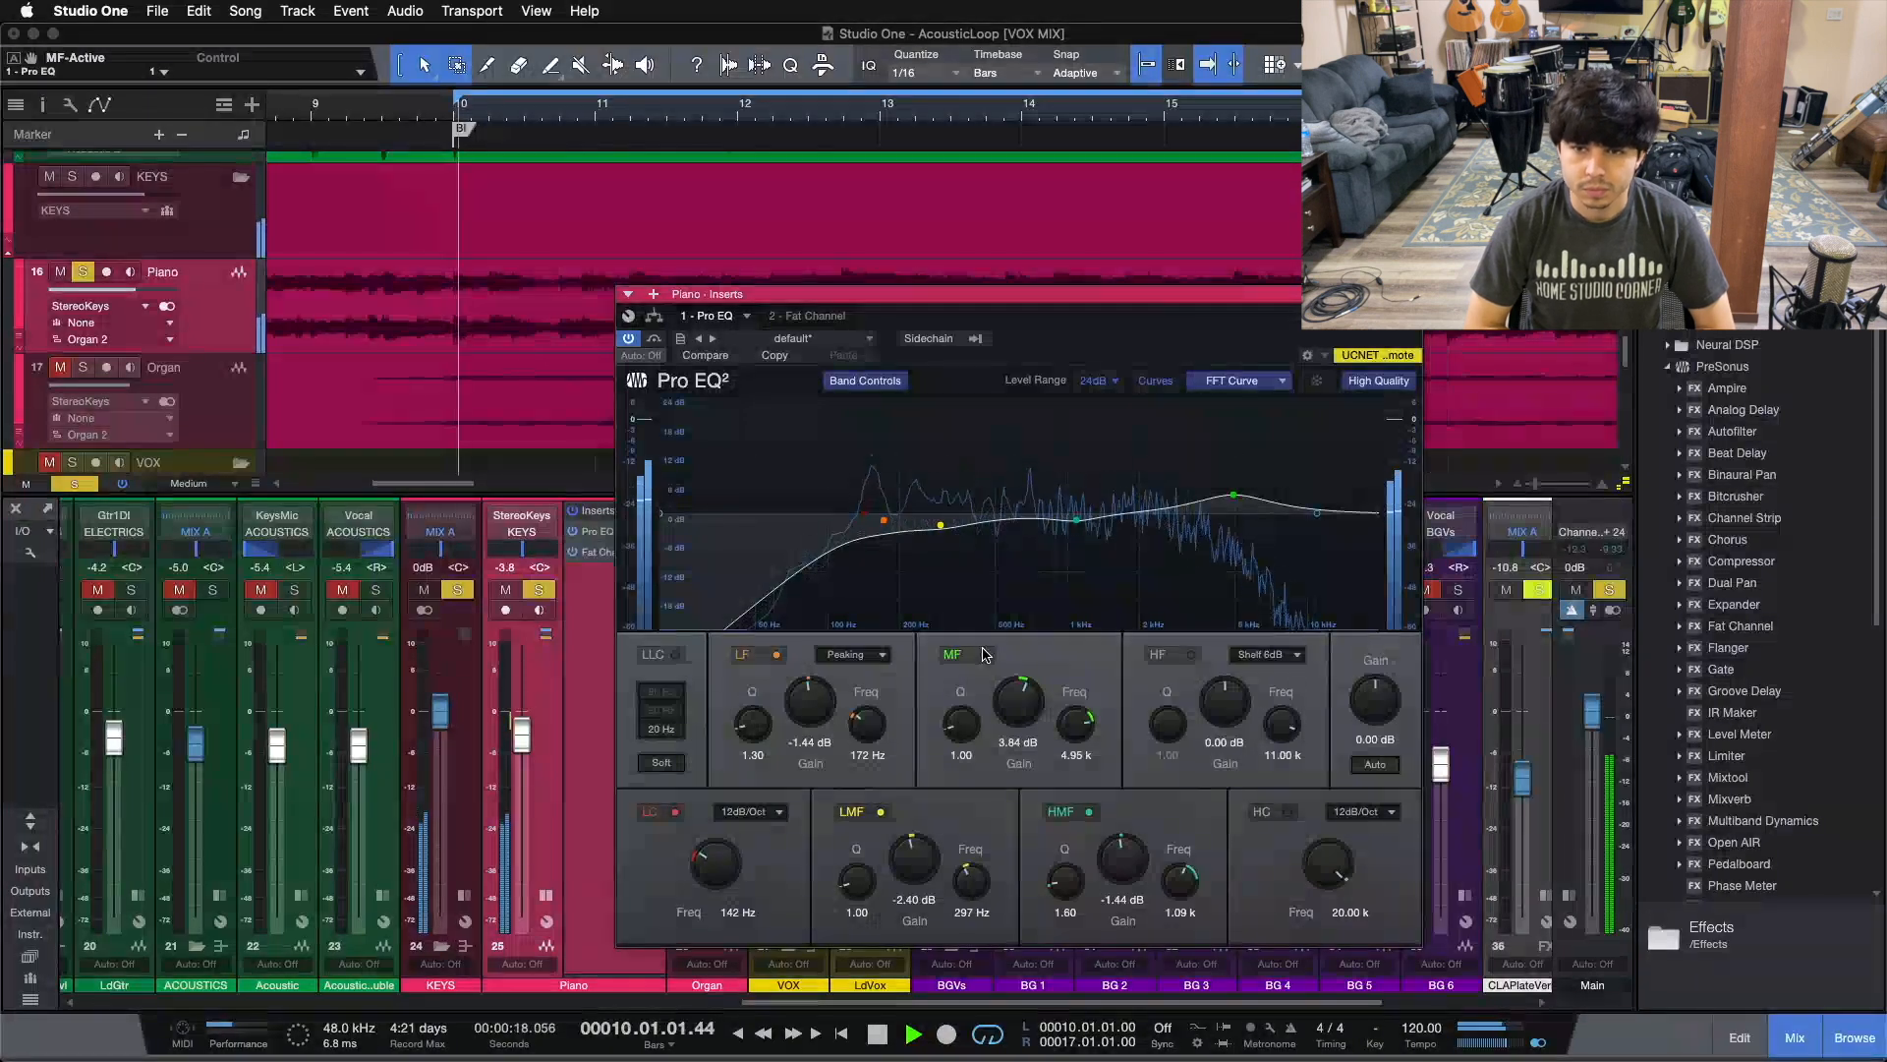
left_click(983, 654)
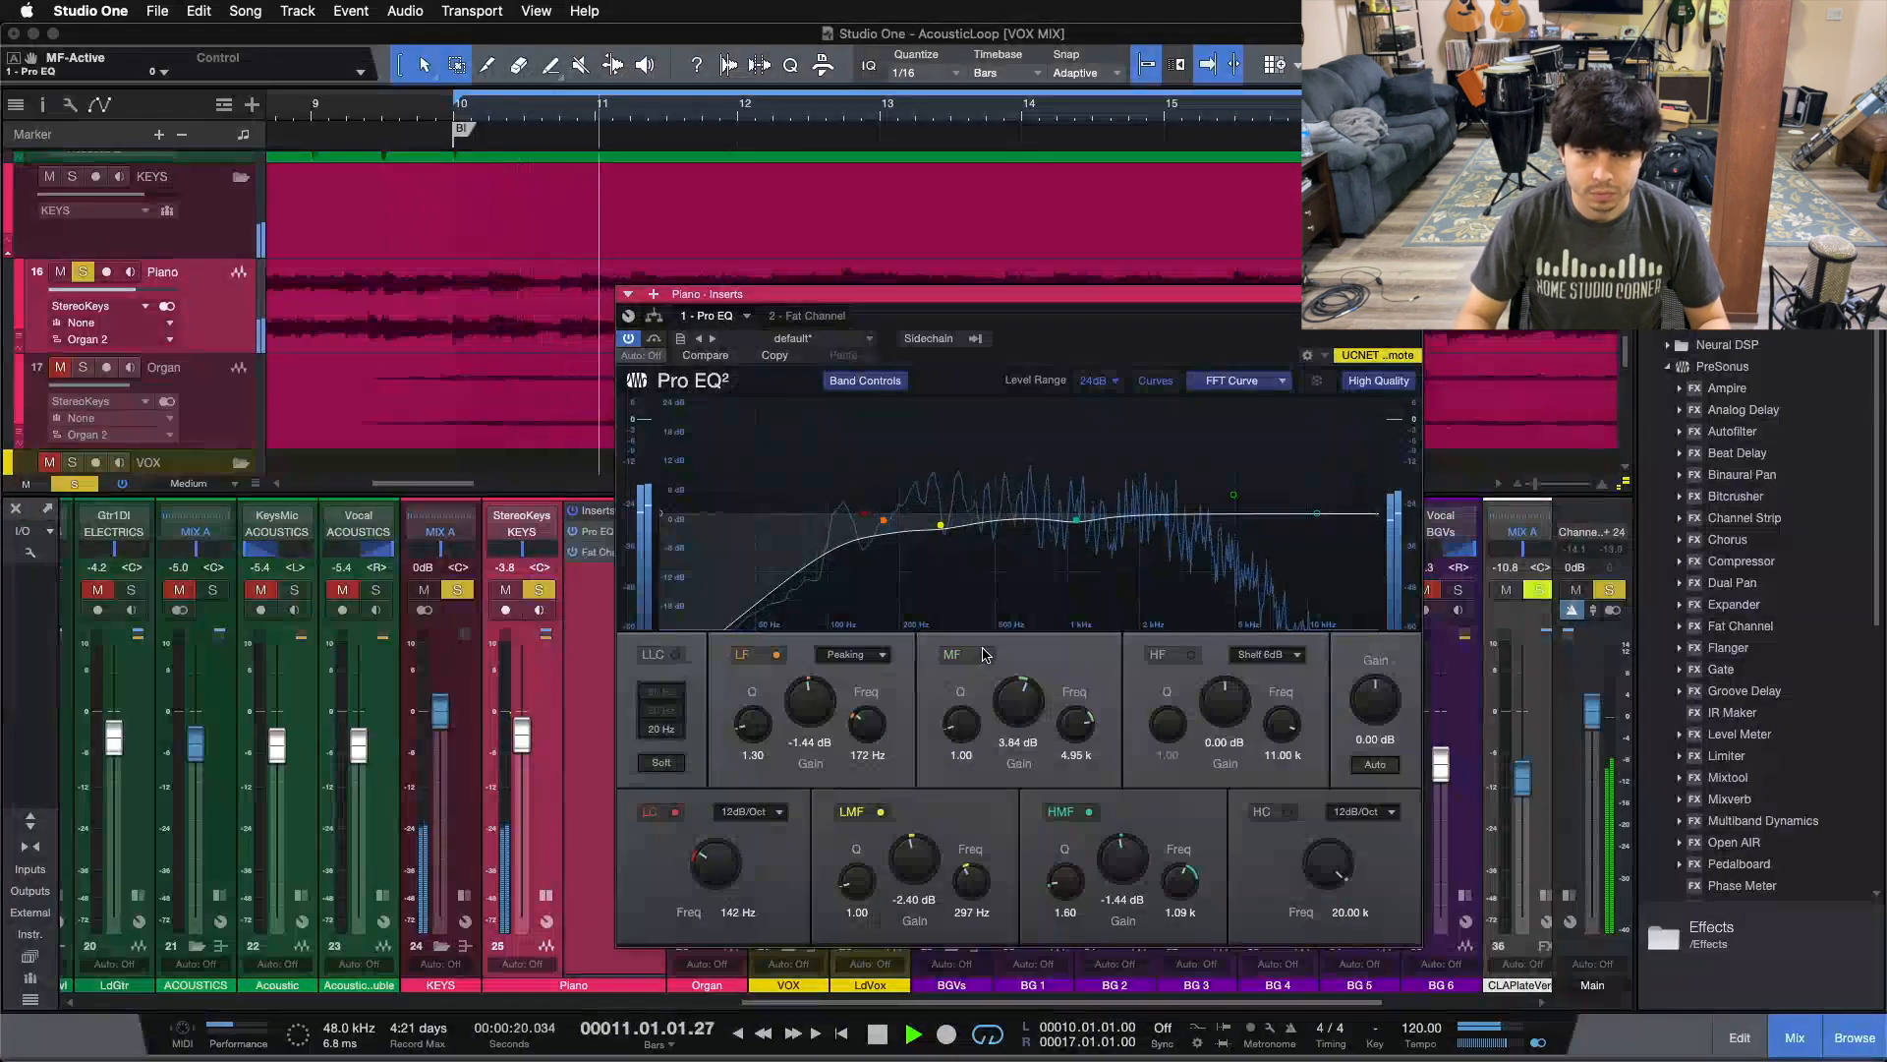
left_click(983, 653)
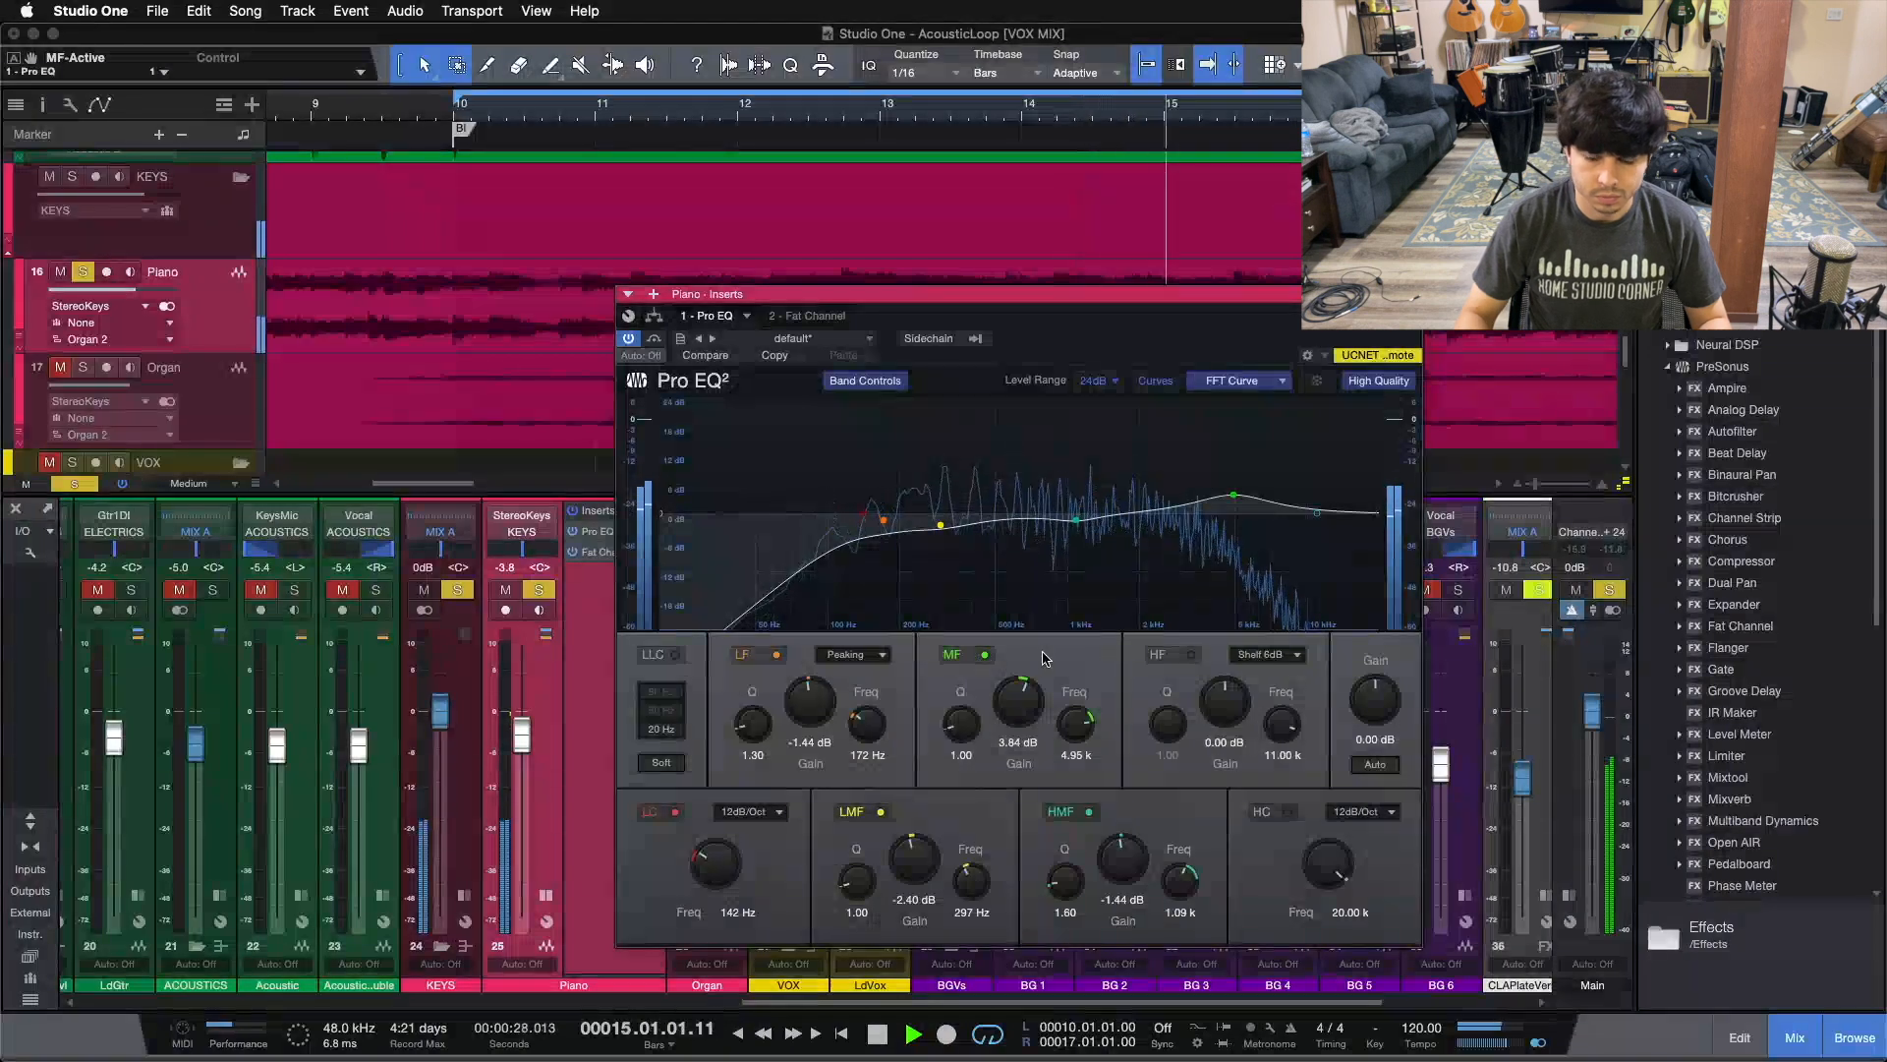
key("space")
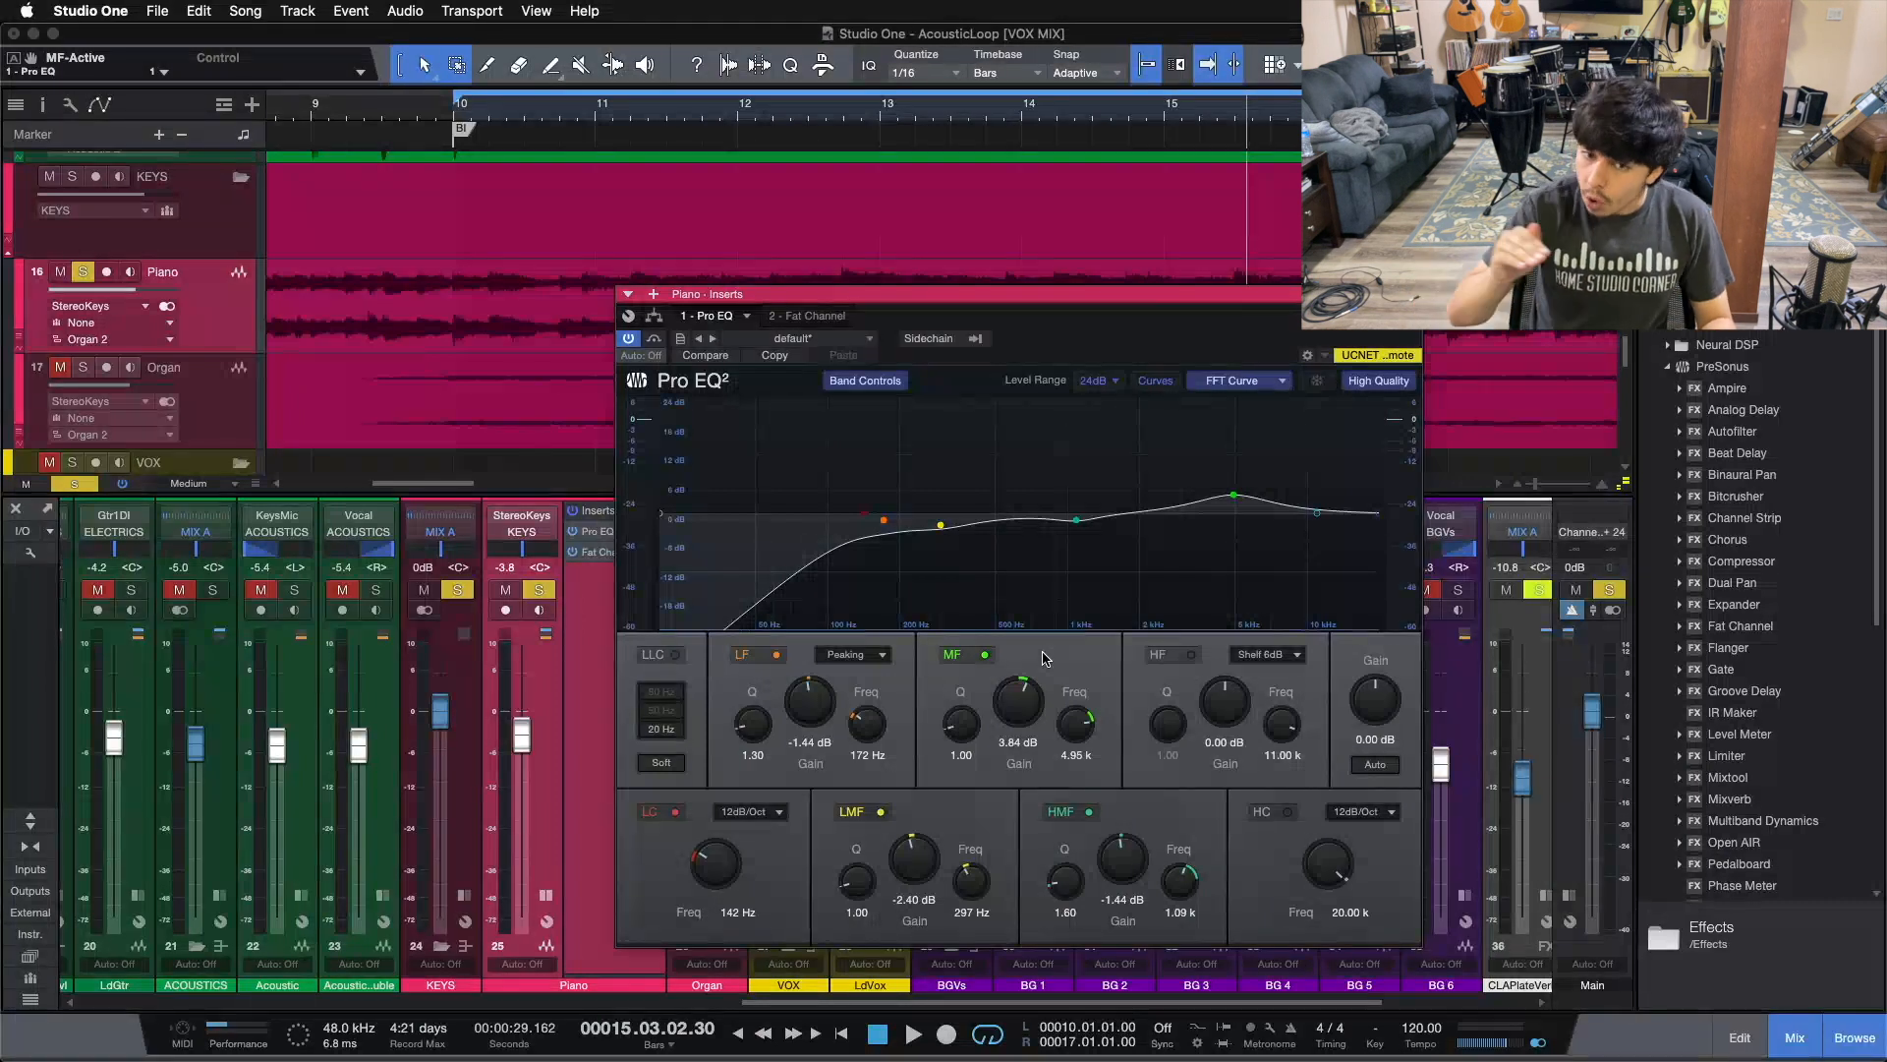
left_click(984, 655)
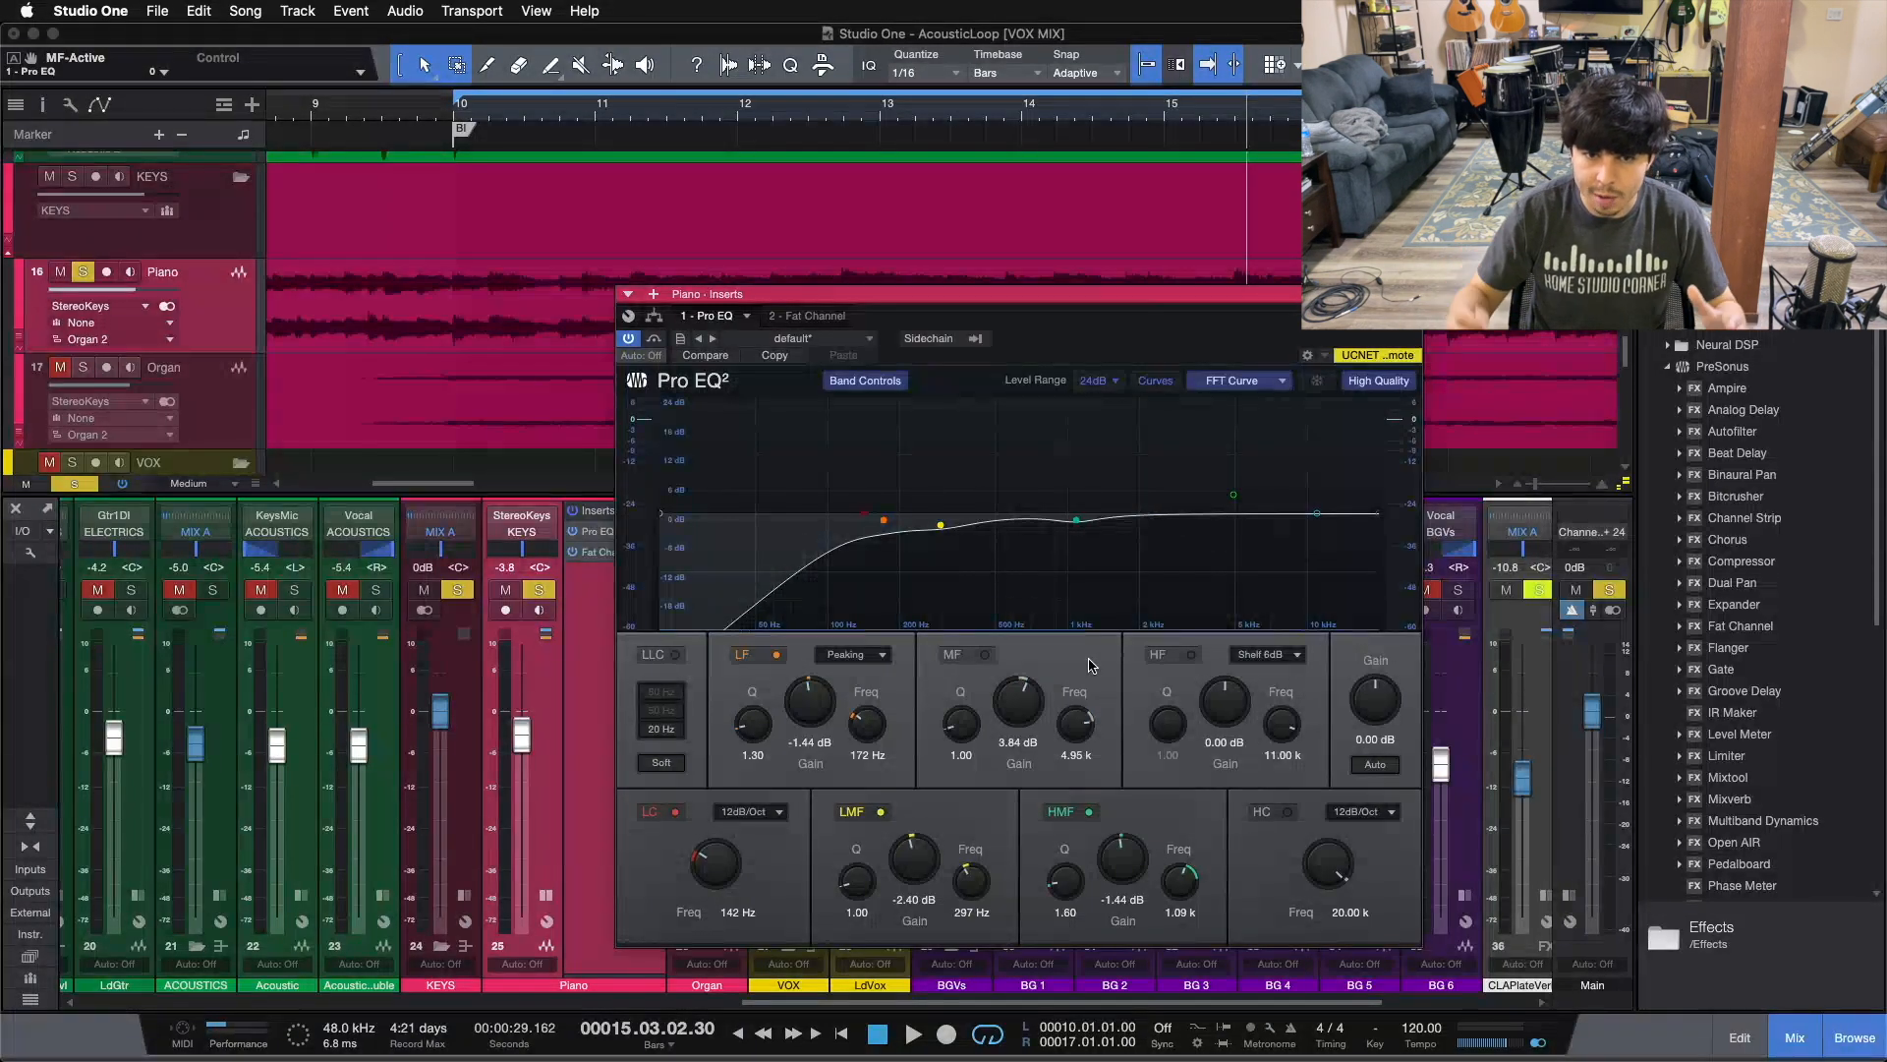
left_click(947, 654)
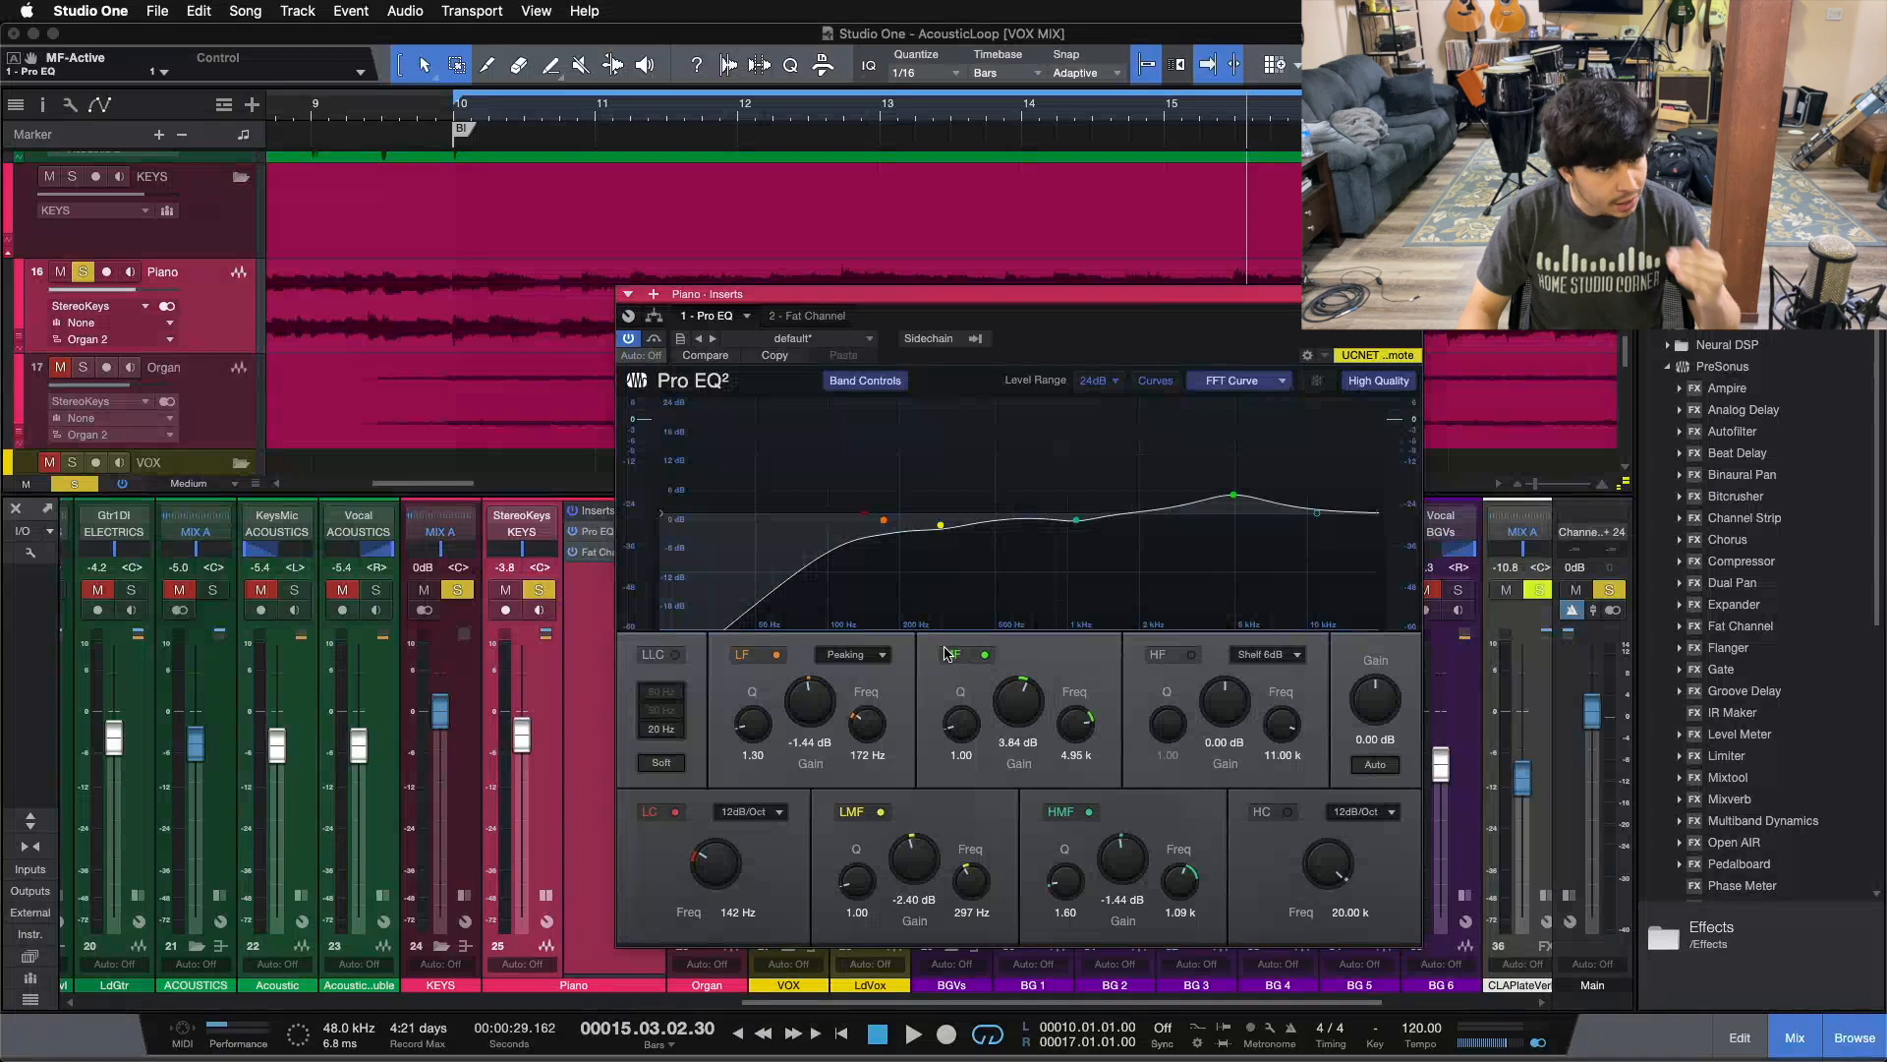
- Close the inserts window, unsolo the Piano channel with its inserts kept expanded in the mixer, and return the playhead to bar 10
left_click(391, 736)
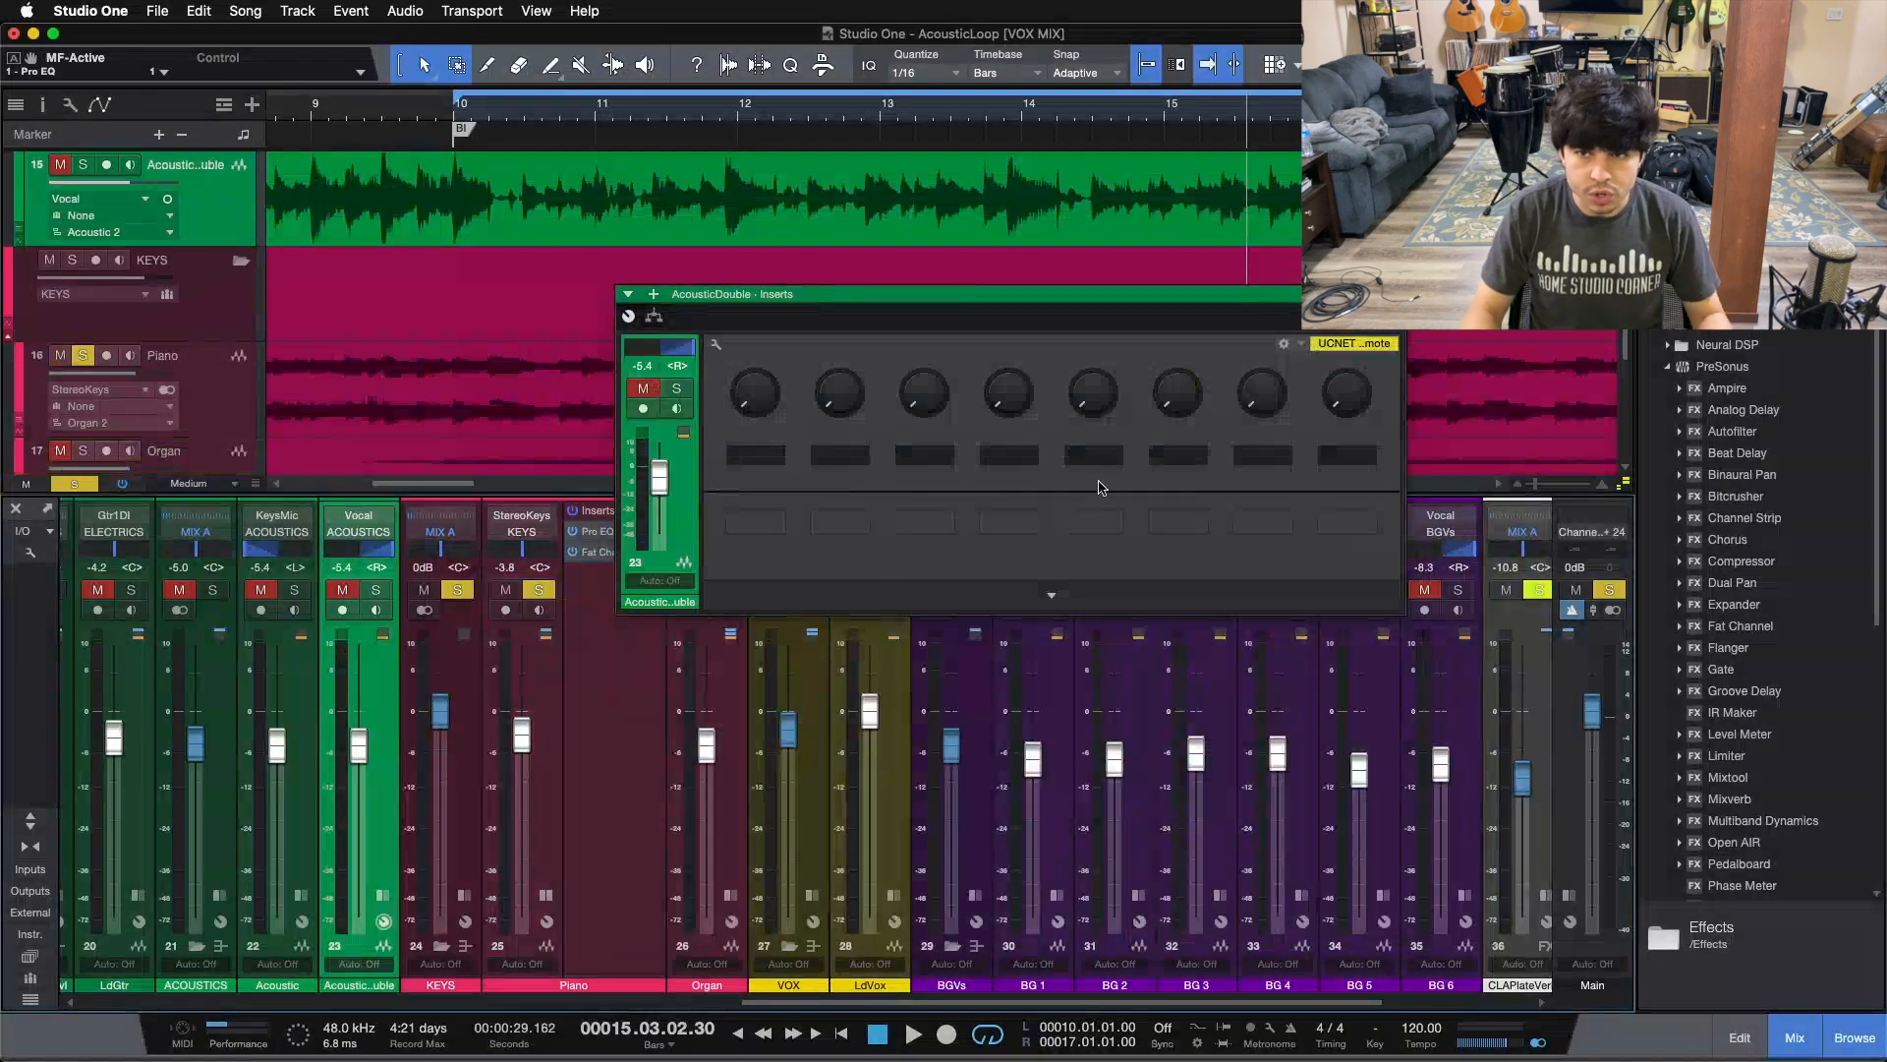
left_click(1393, 294)
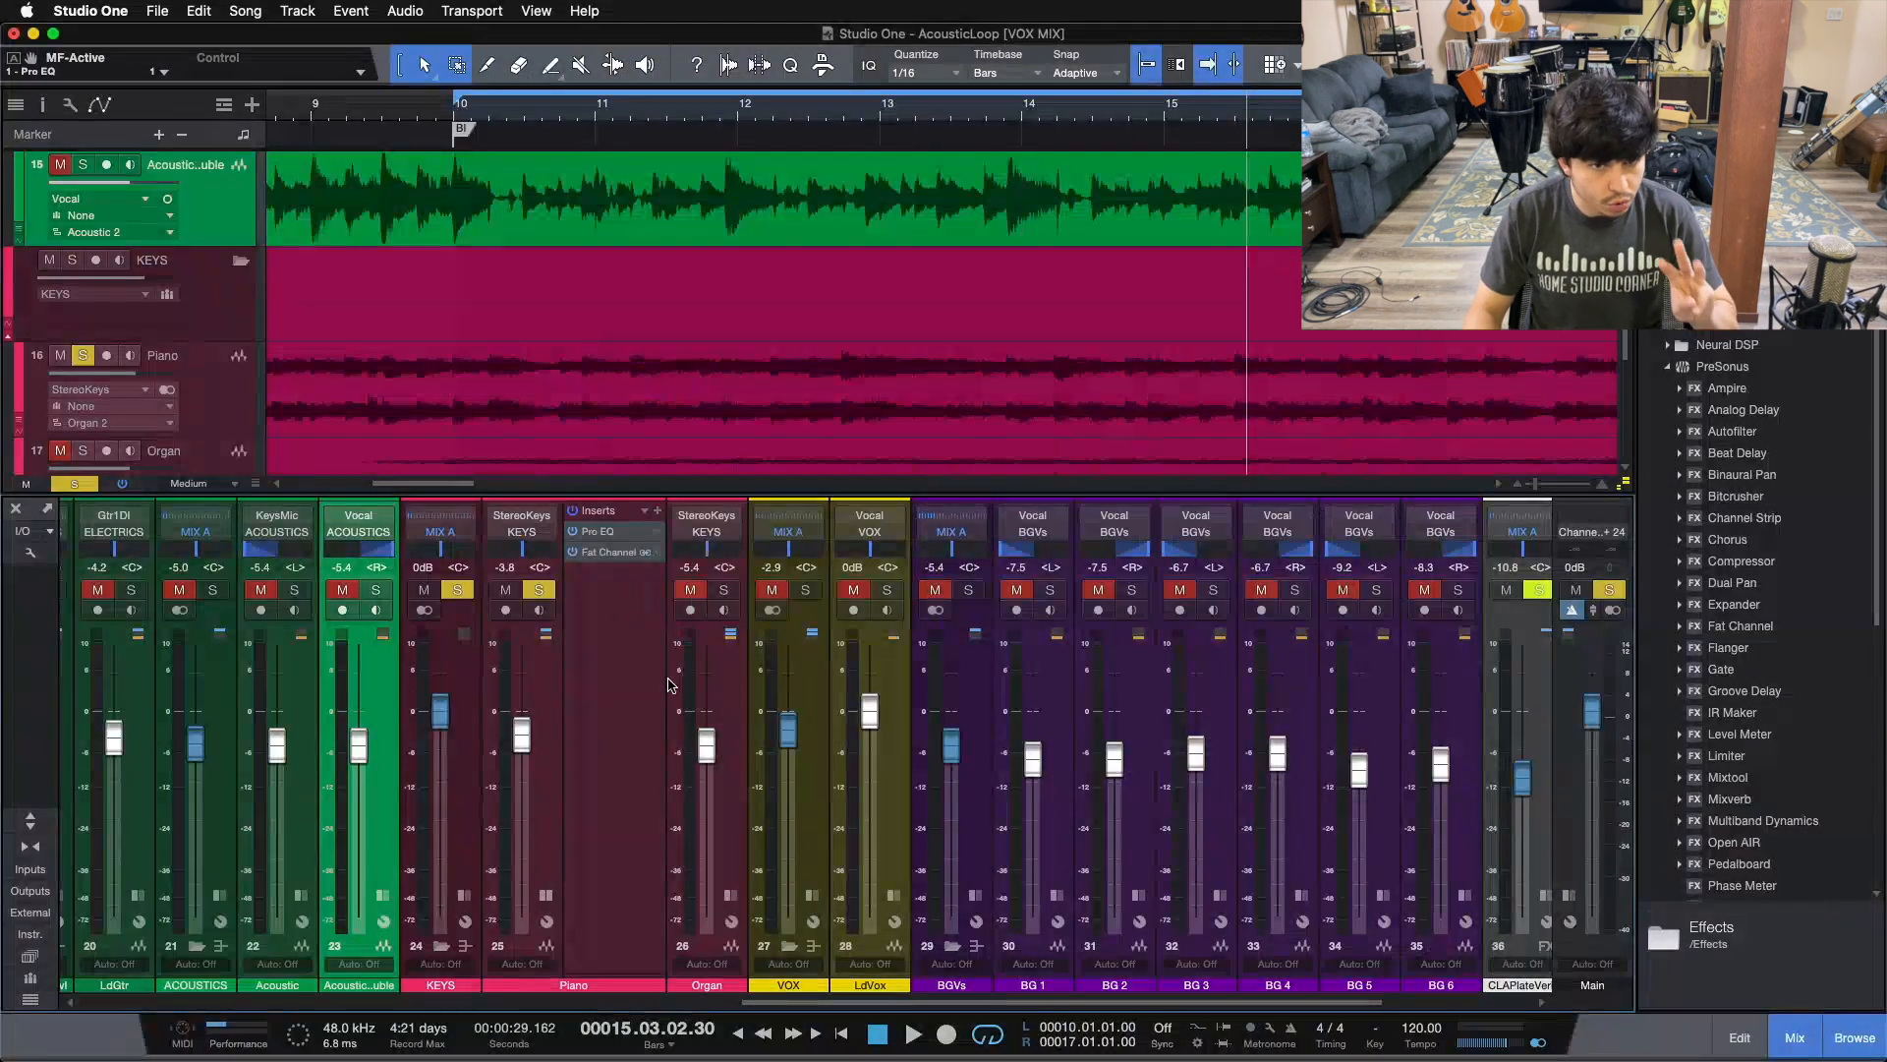
left_click(621, 658)
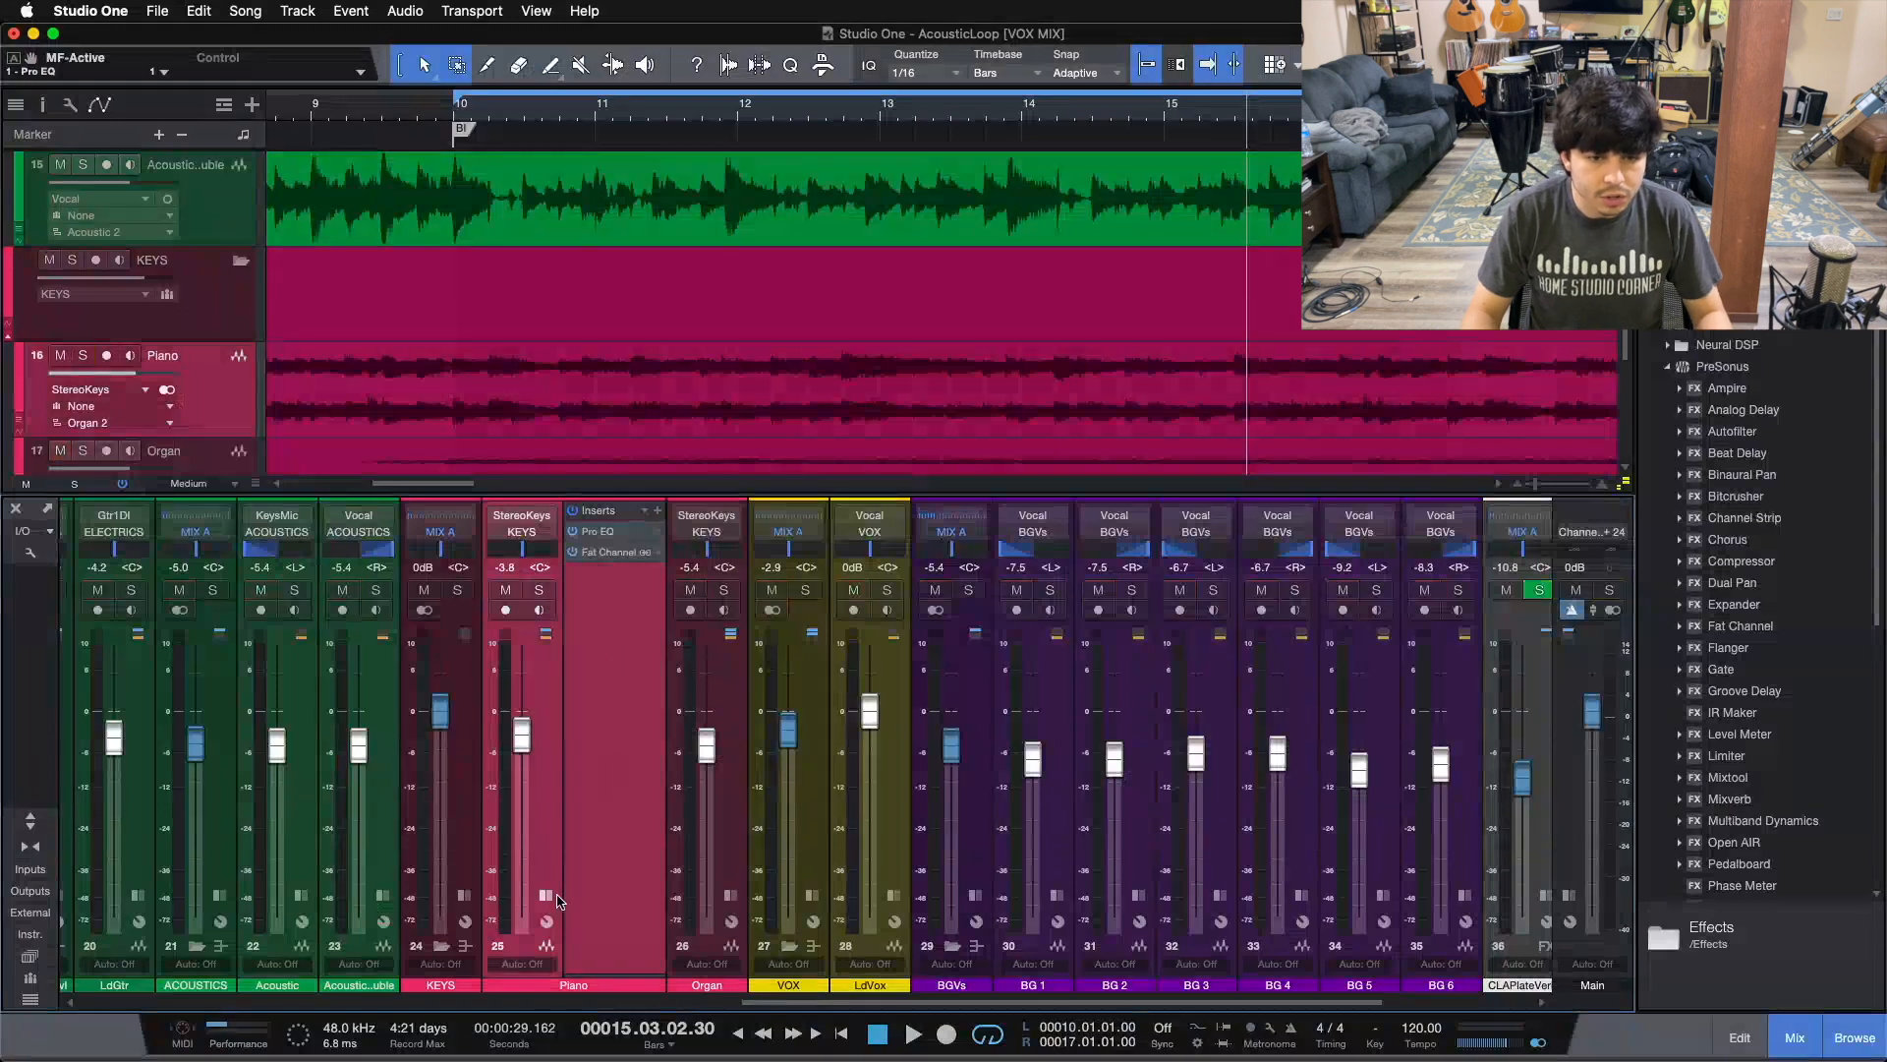
left_click(546, 895)
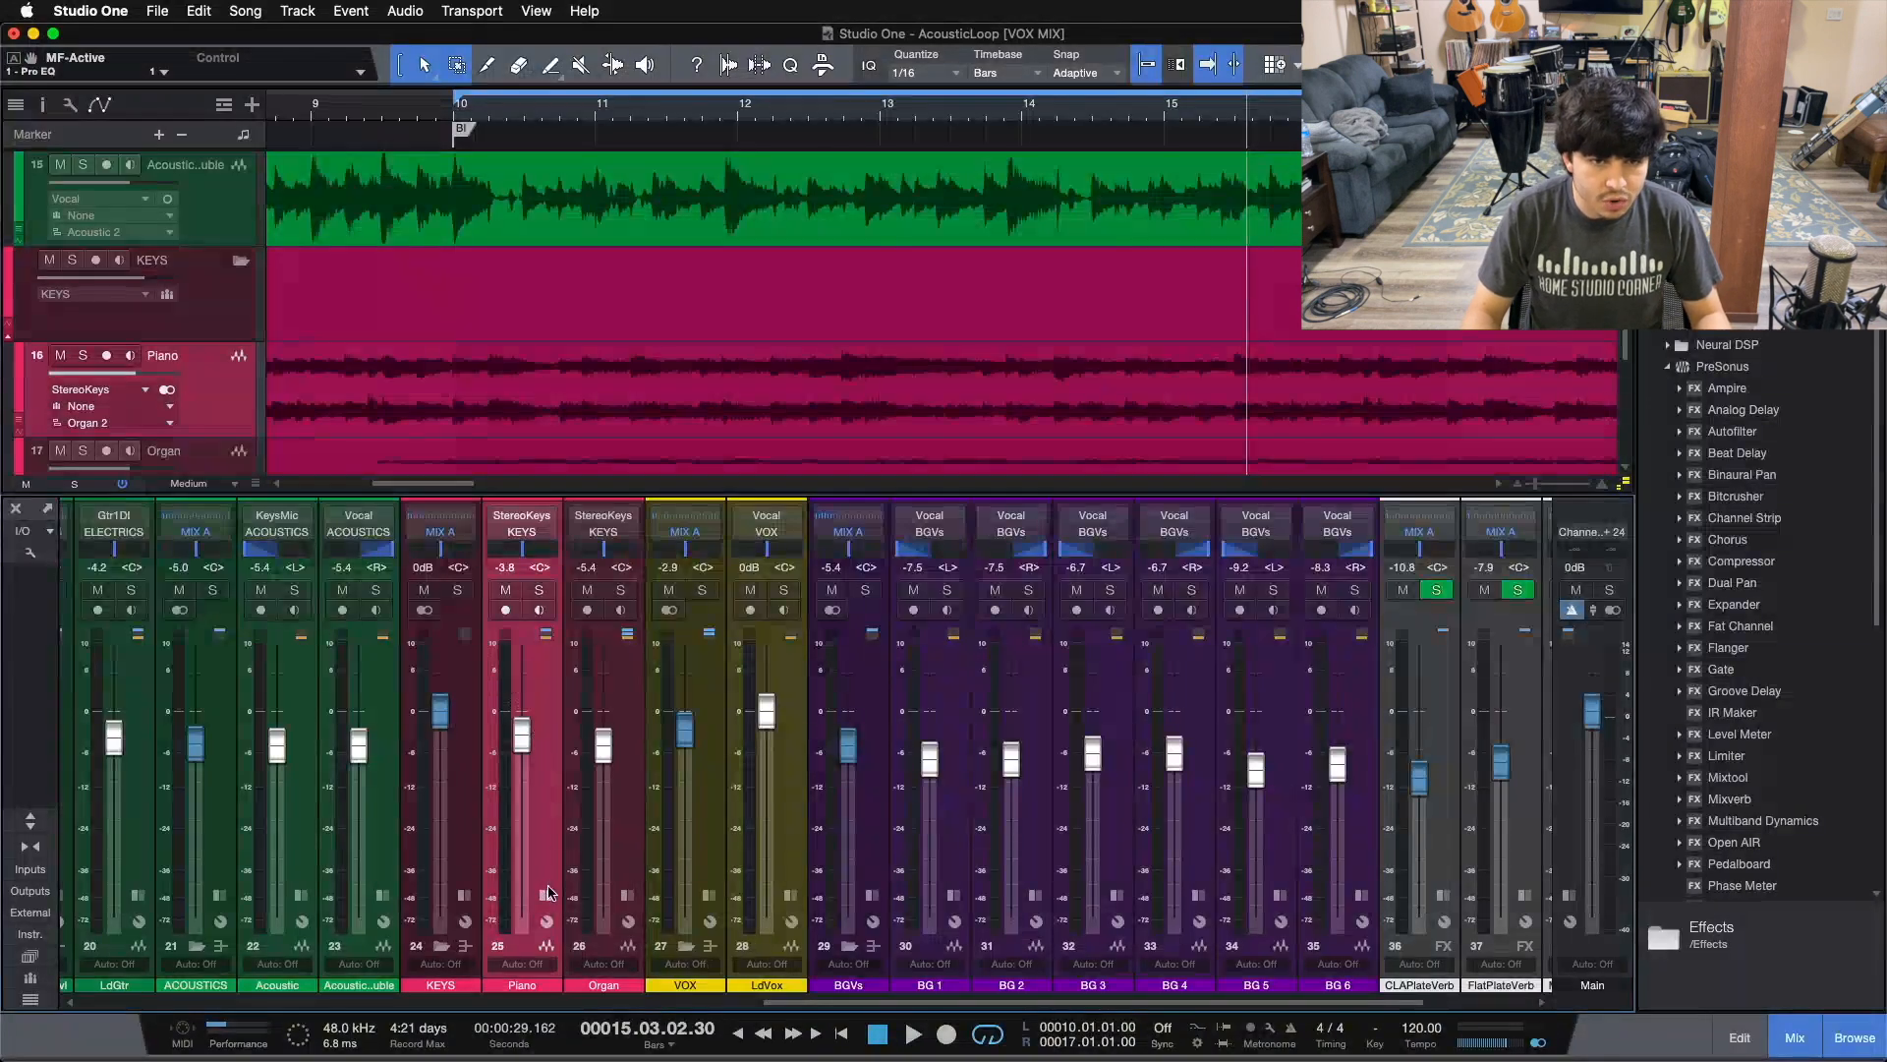
left_click(547, 895)
key("KP_1")
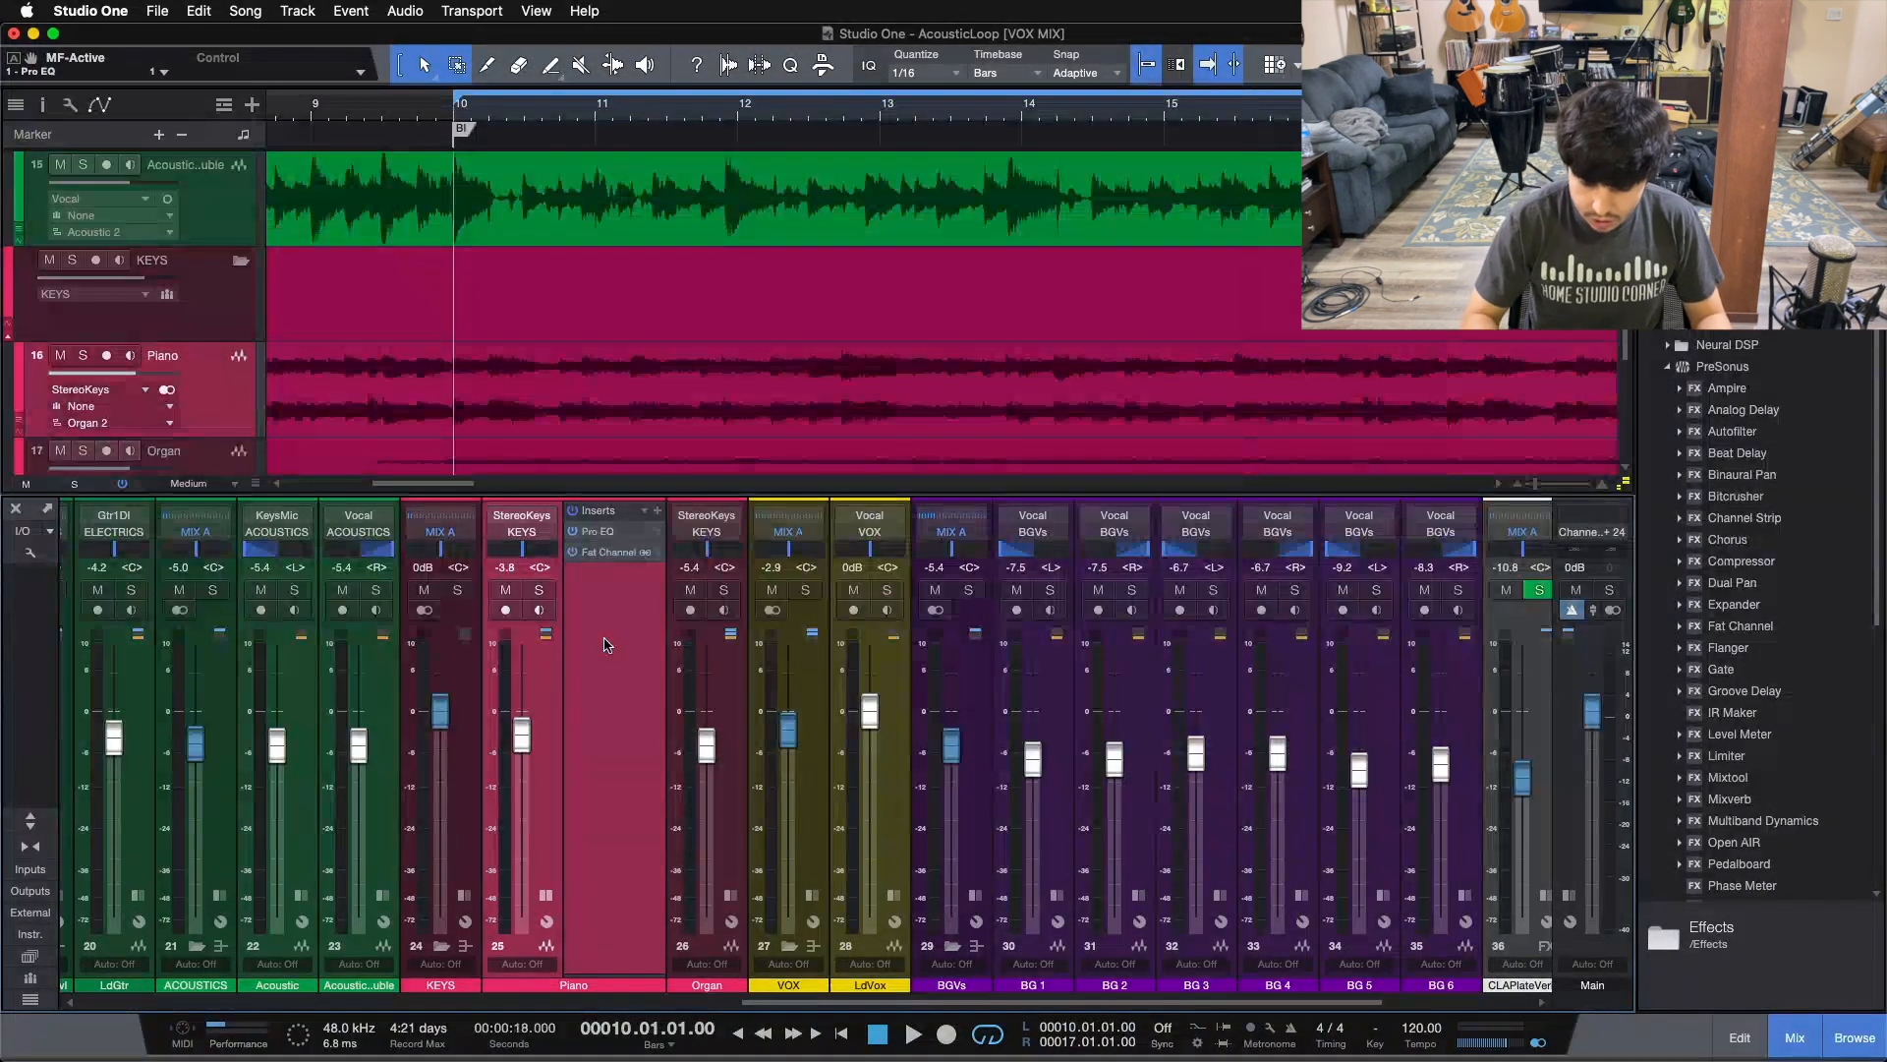
- Play the full mix from bar 10 with the piano's inserts bypassed and active, repeat the comparison with the piano soloed, and stop playback
key("space")
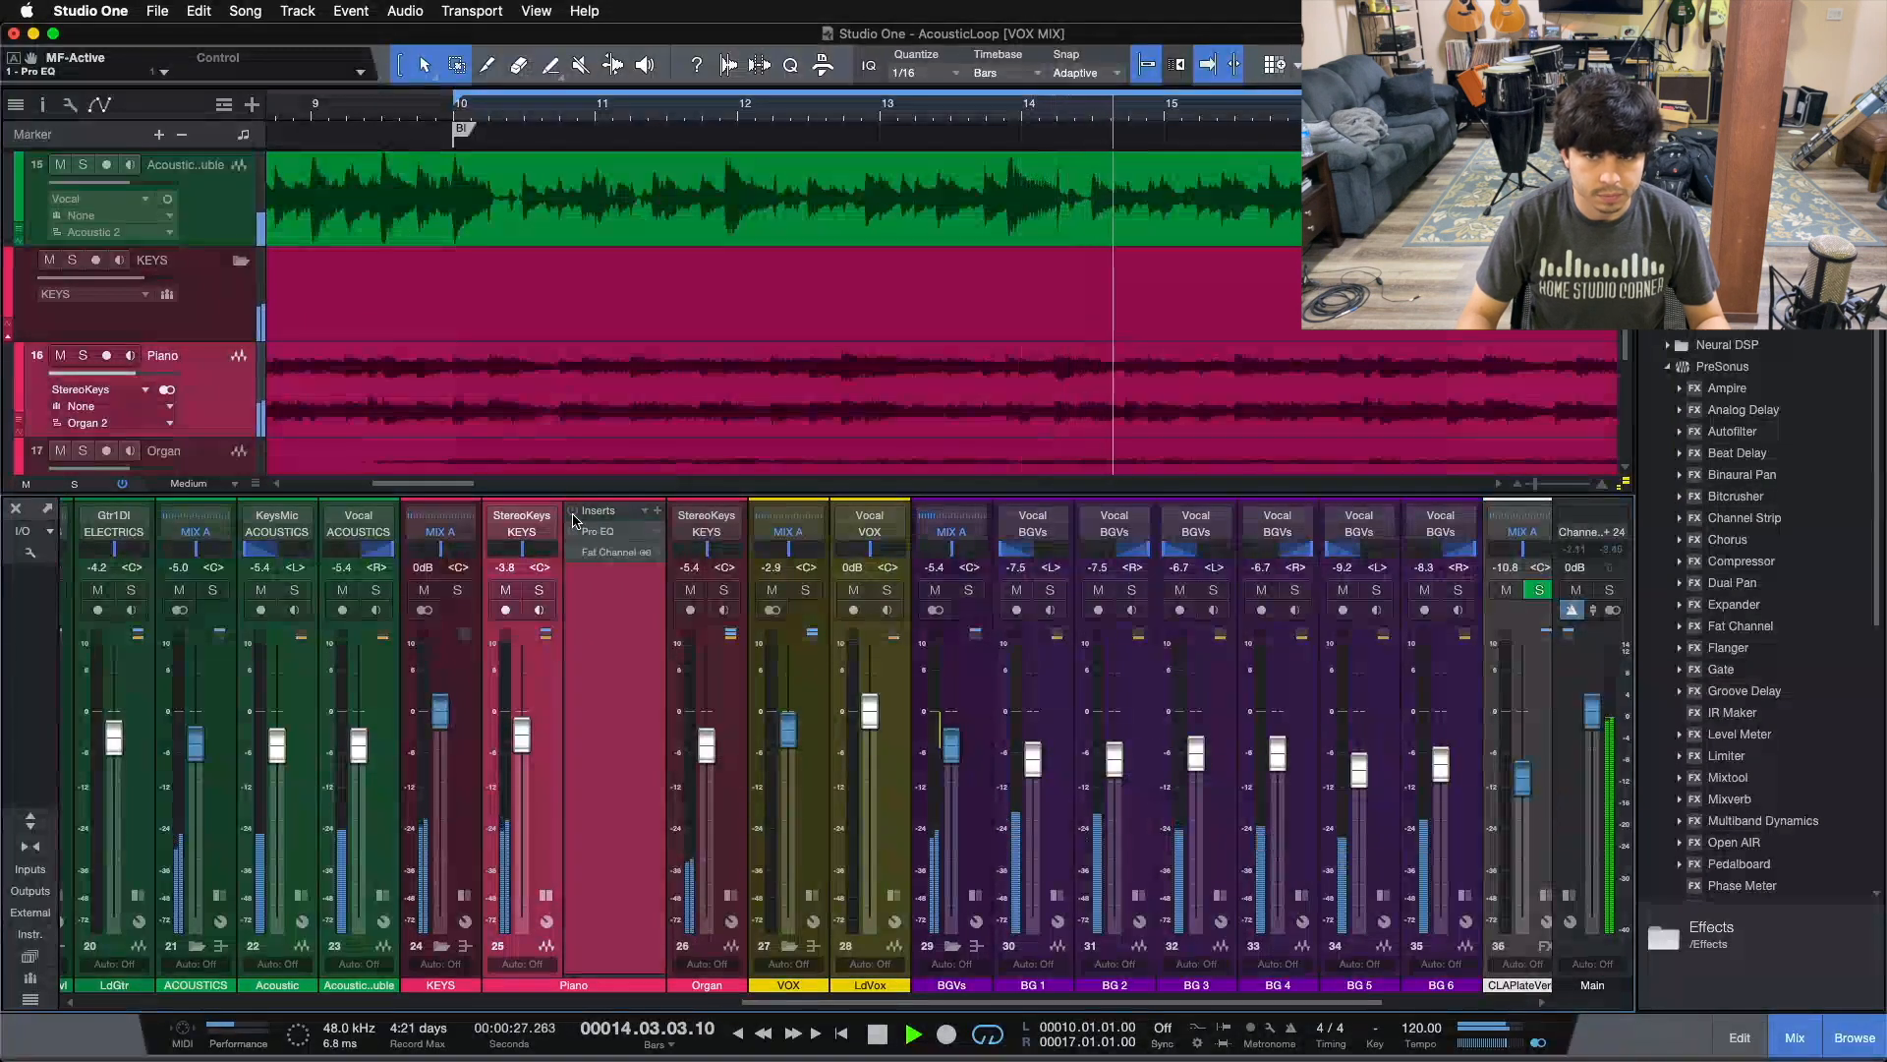
left_click(541, 593)
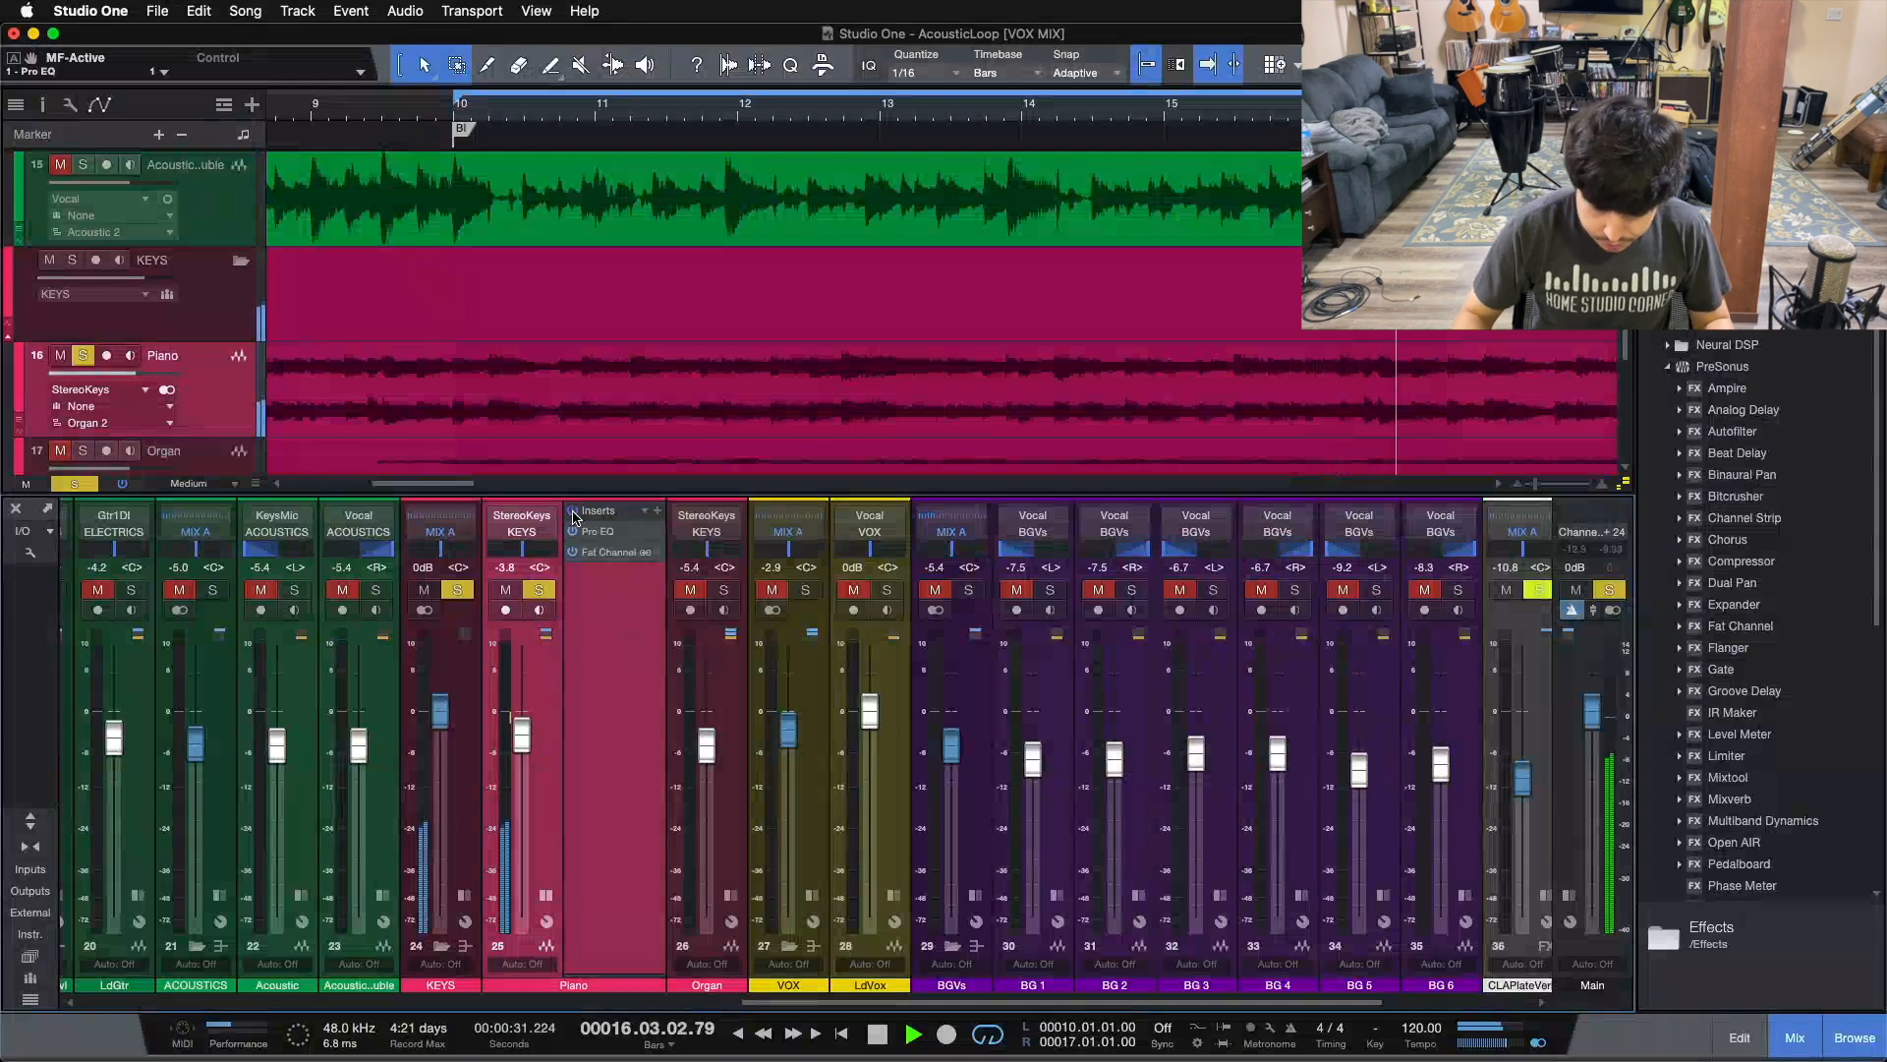
key("space")
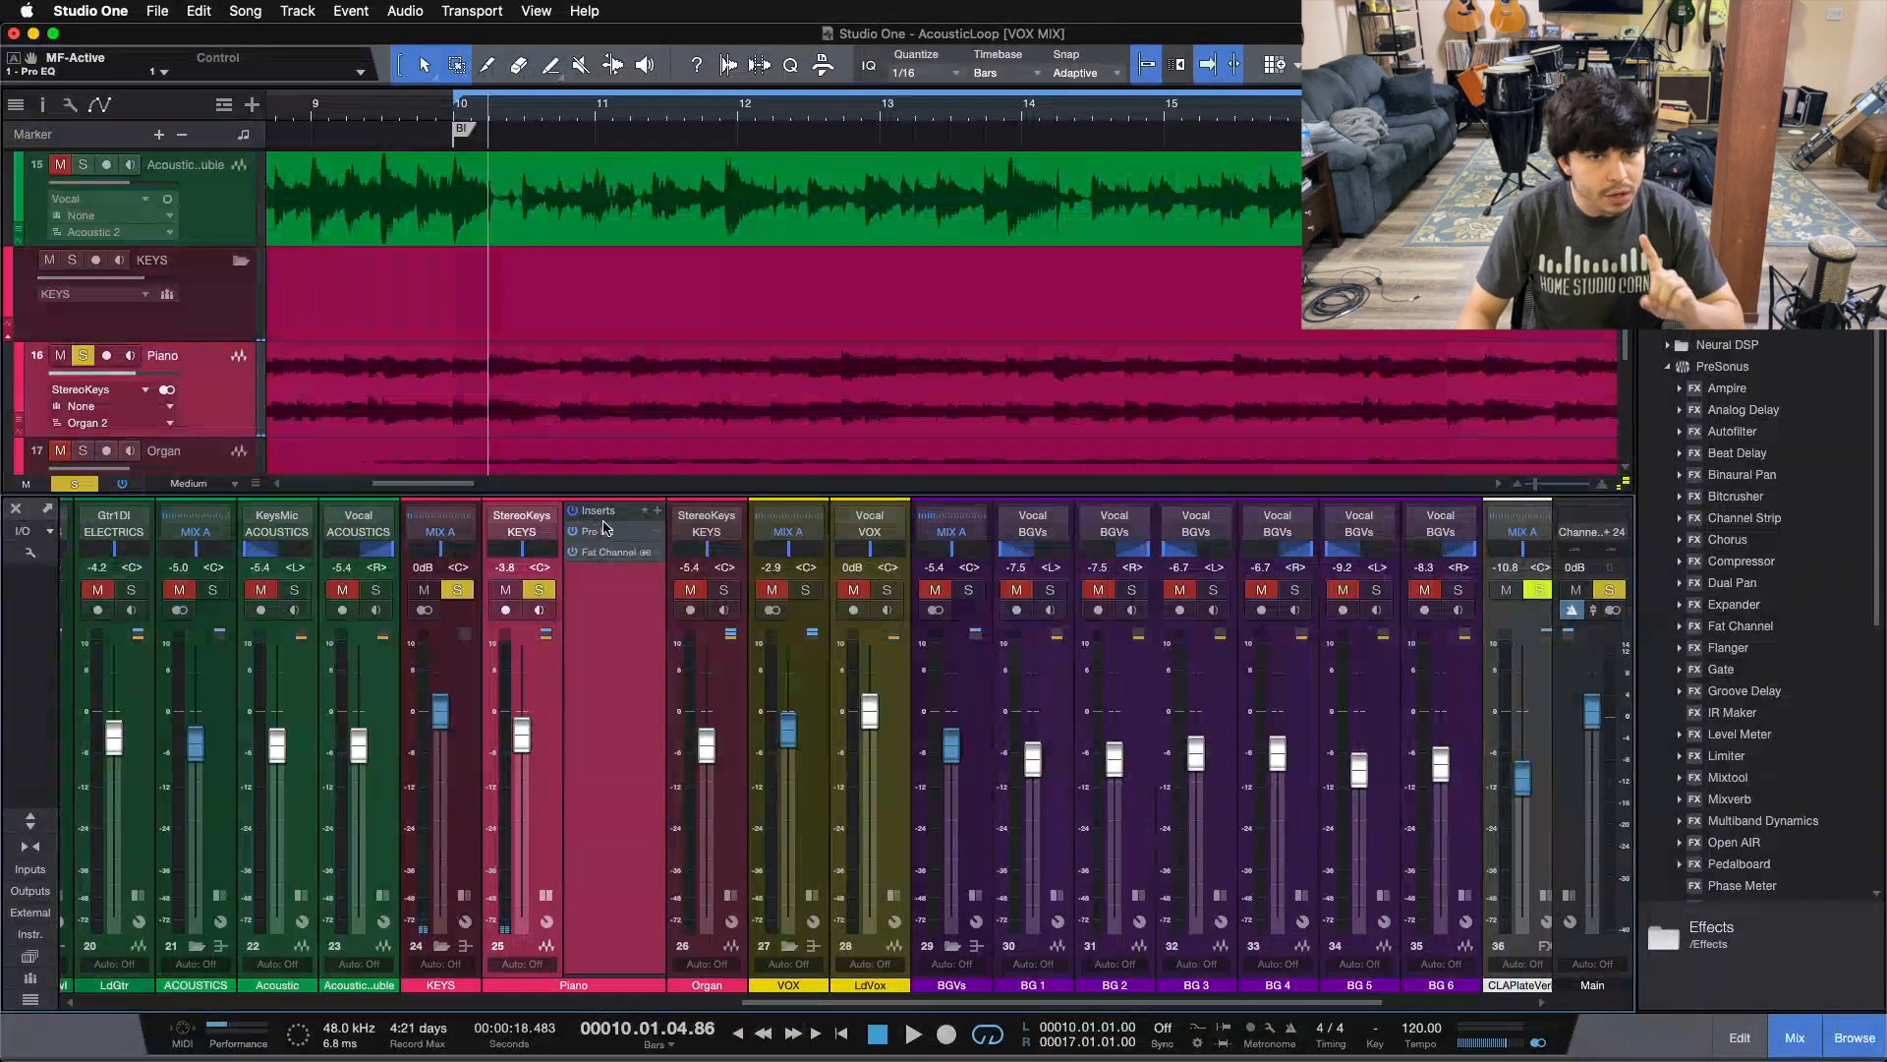
- Review the piano's Pro EQ curve and Fat Channel compressor settings, ending back on the Pro EQ
left_click(602, 530)
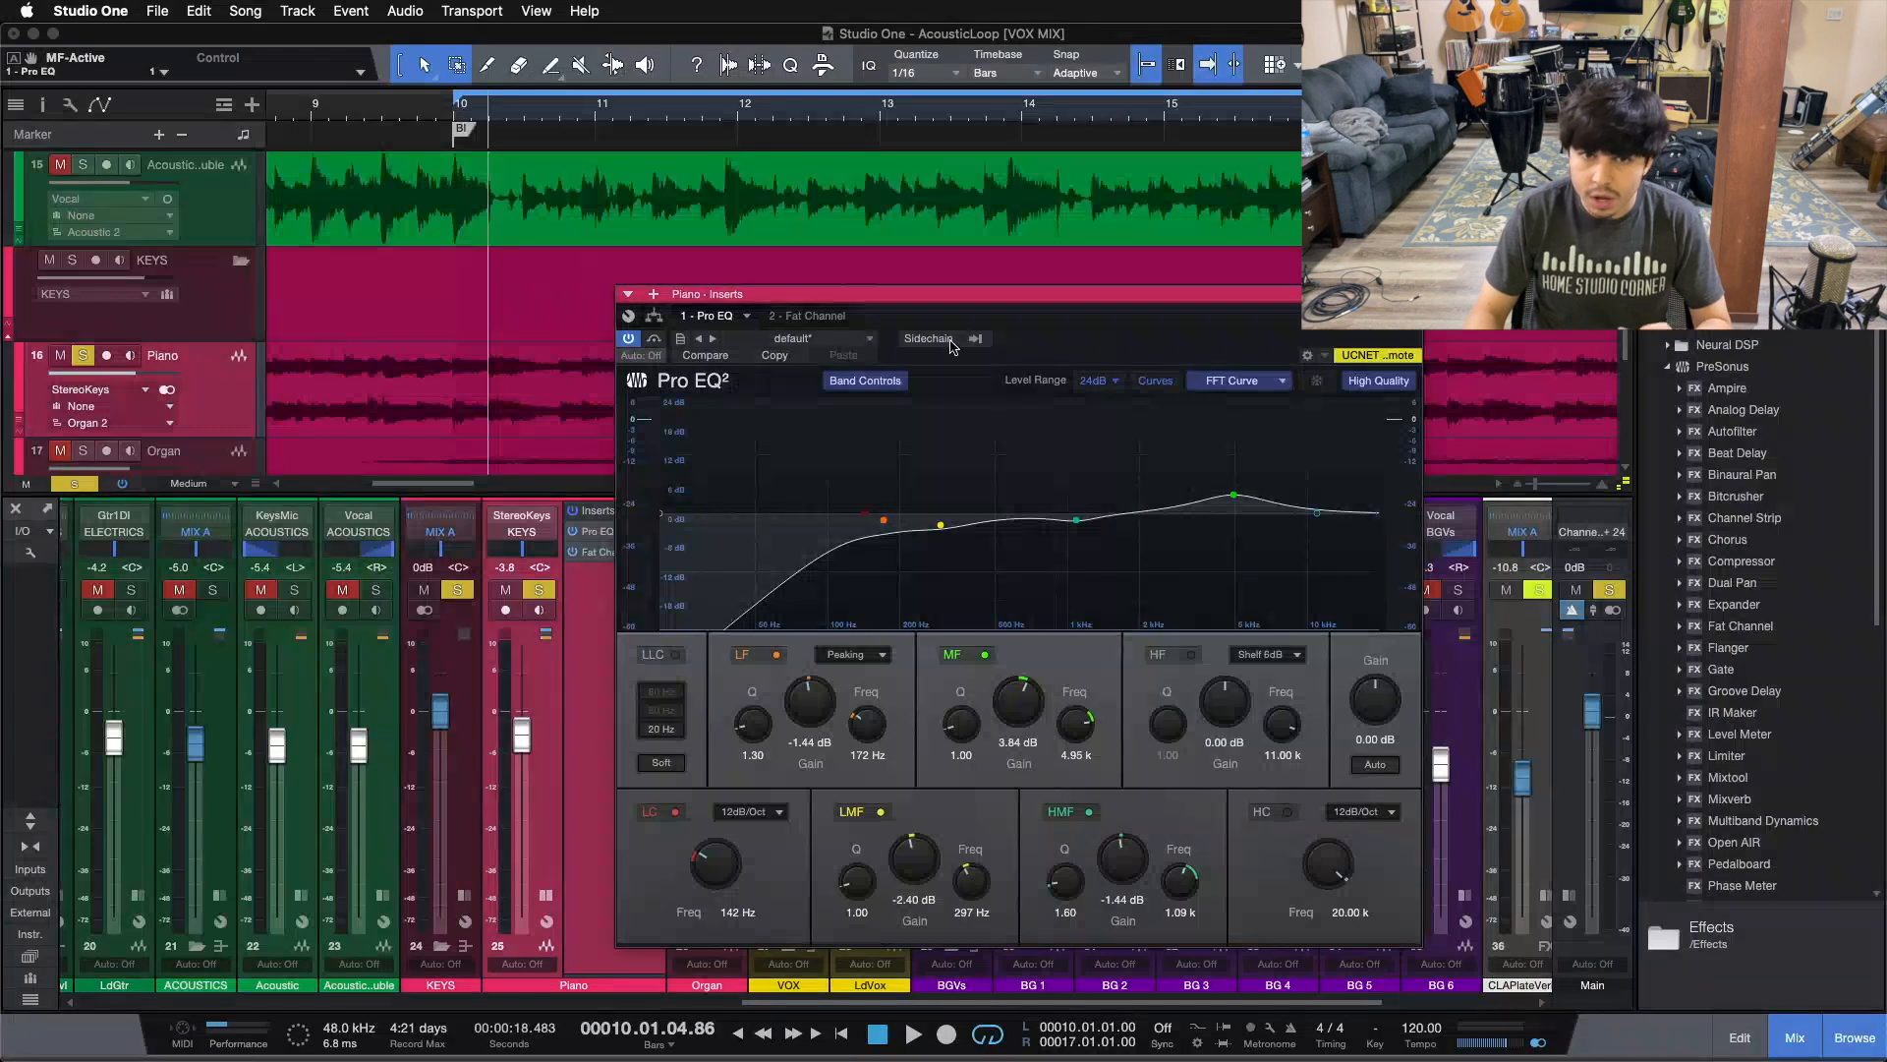
left_click(812, 318)
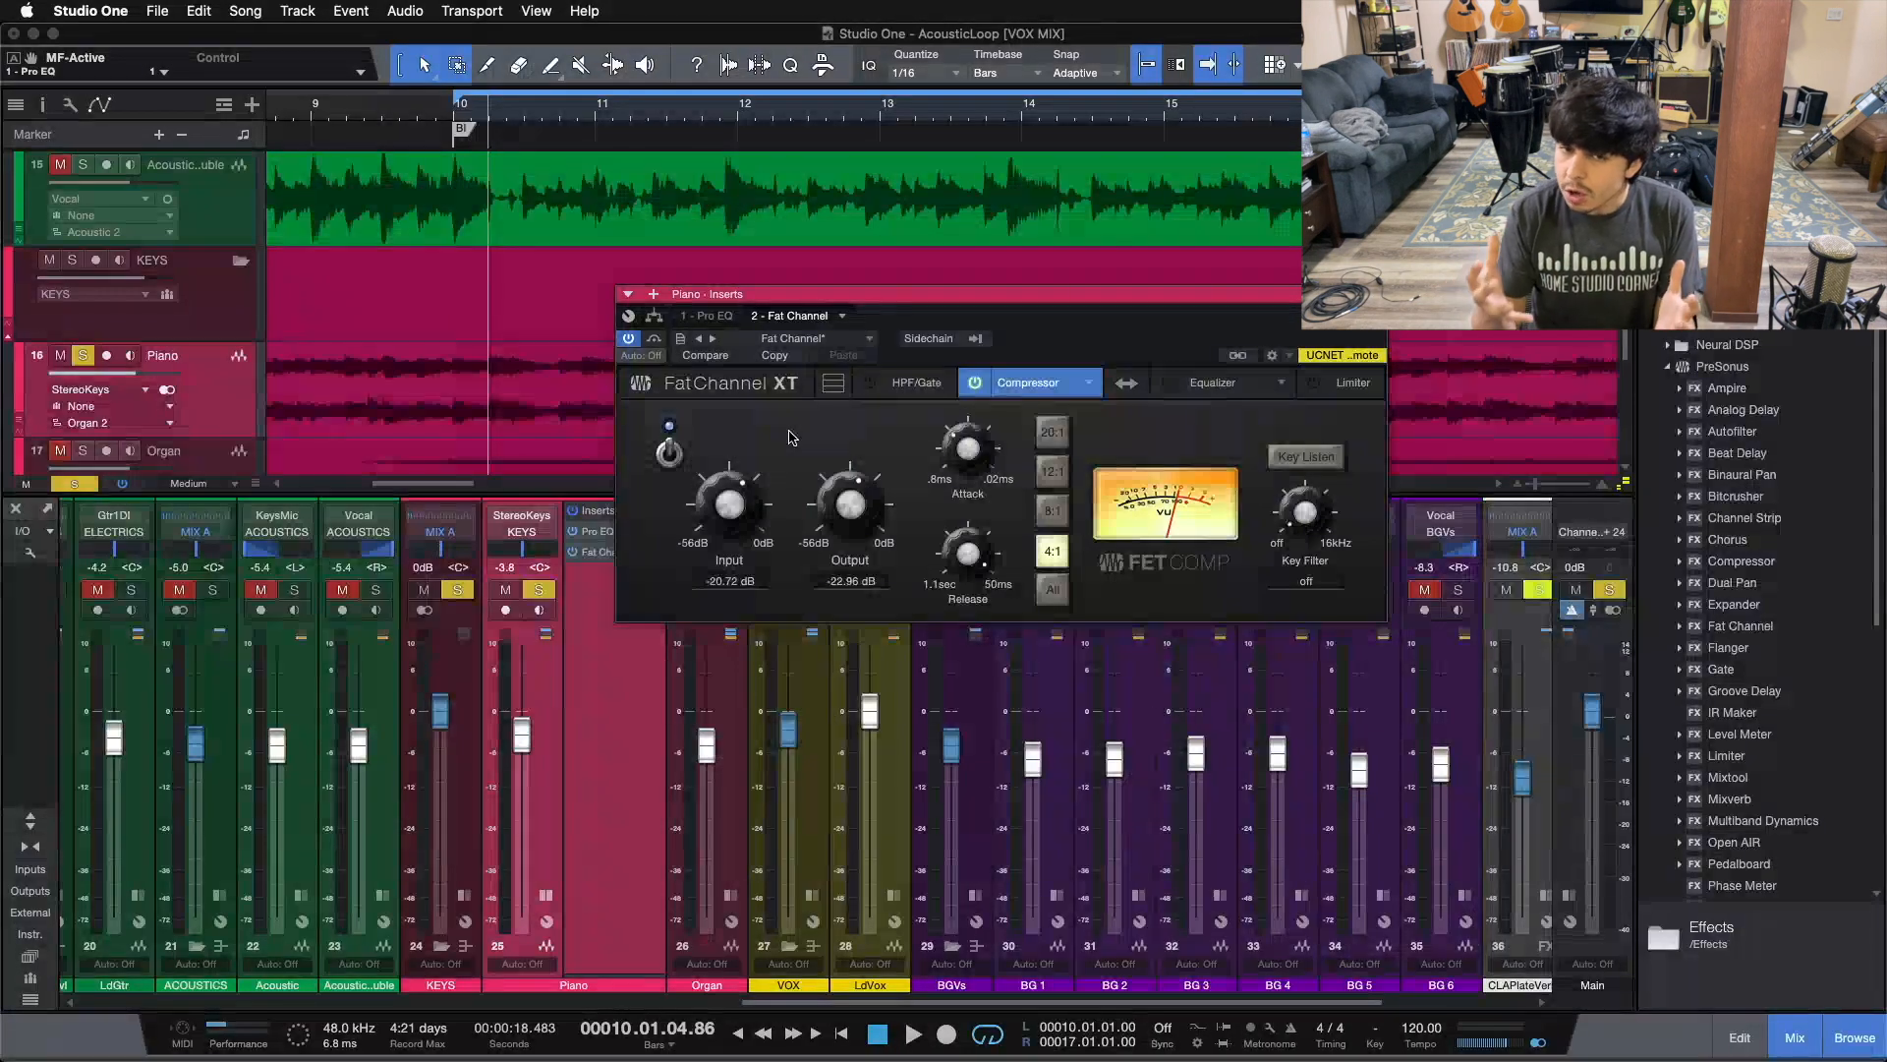
left_click(733, 316)
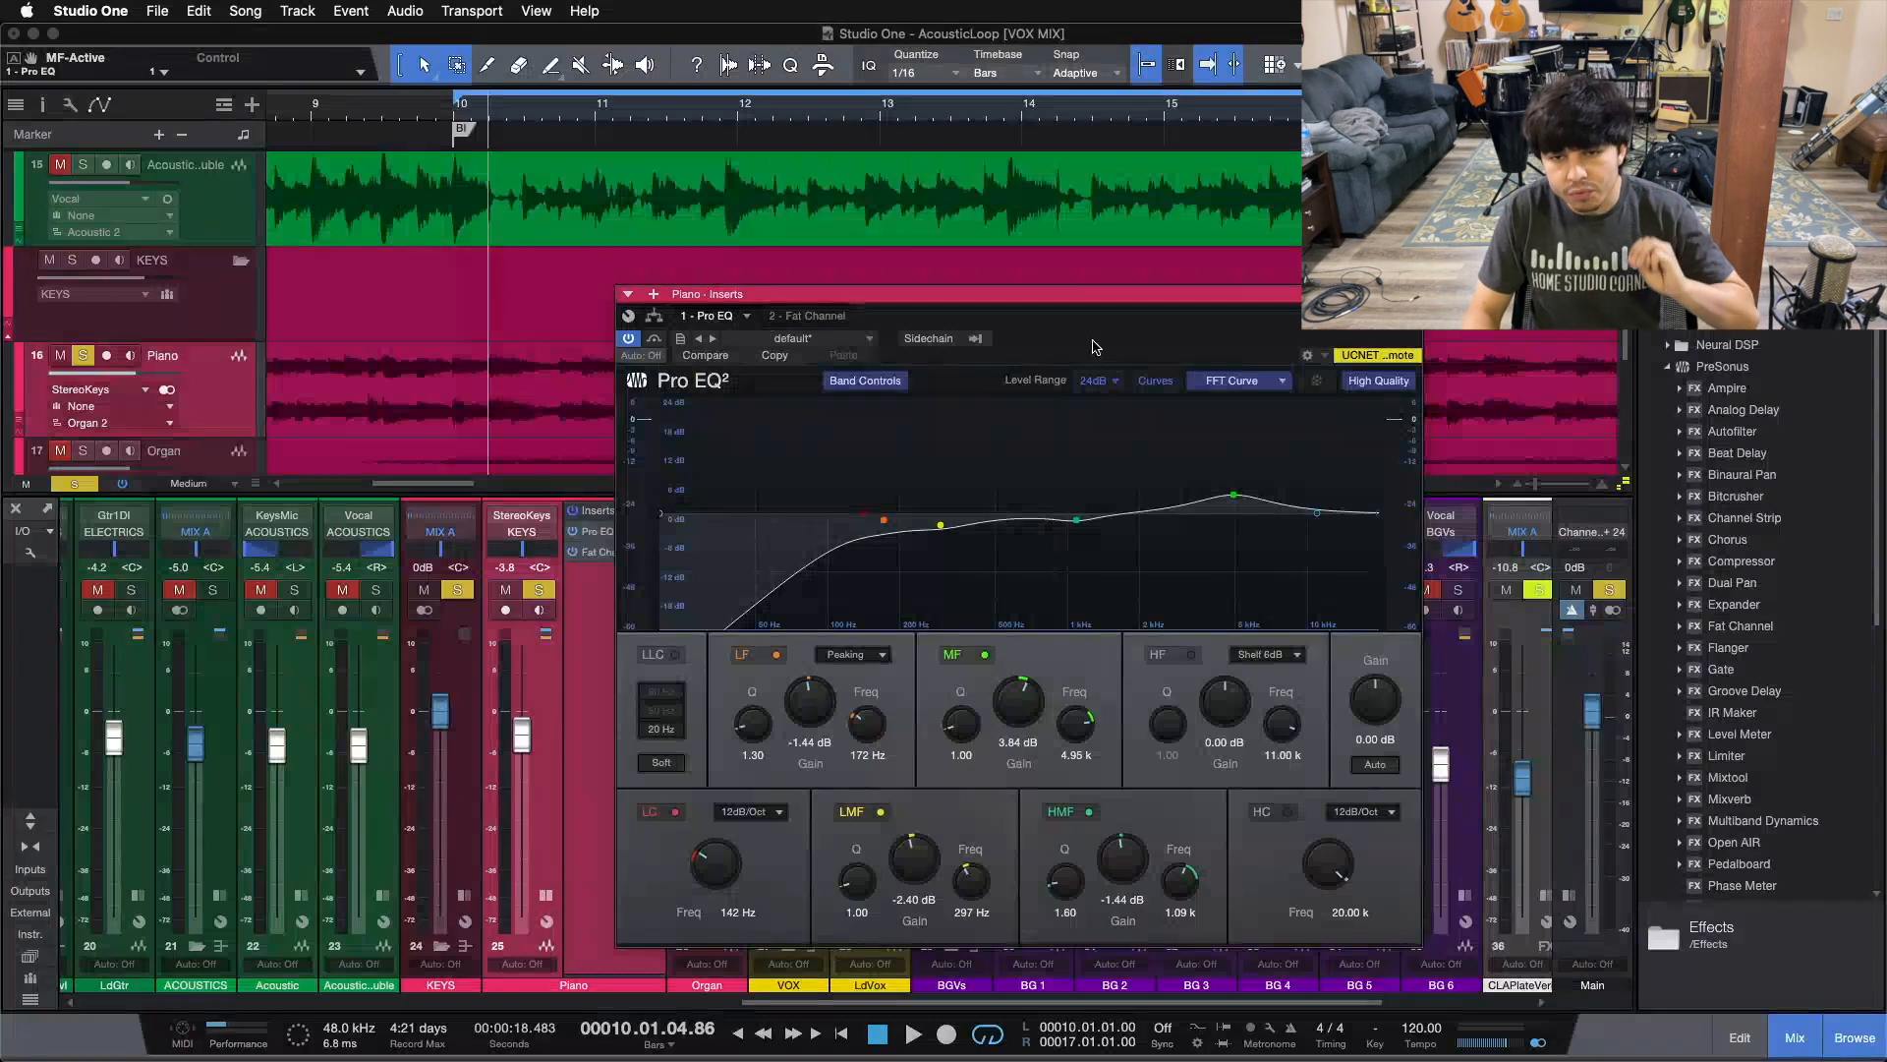